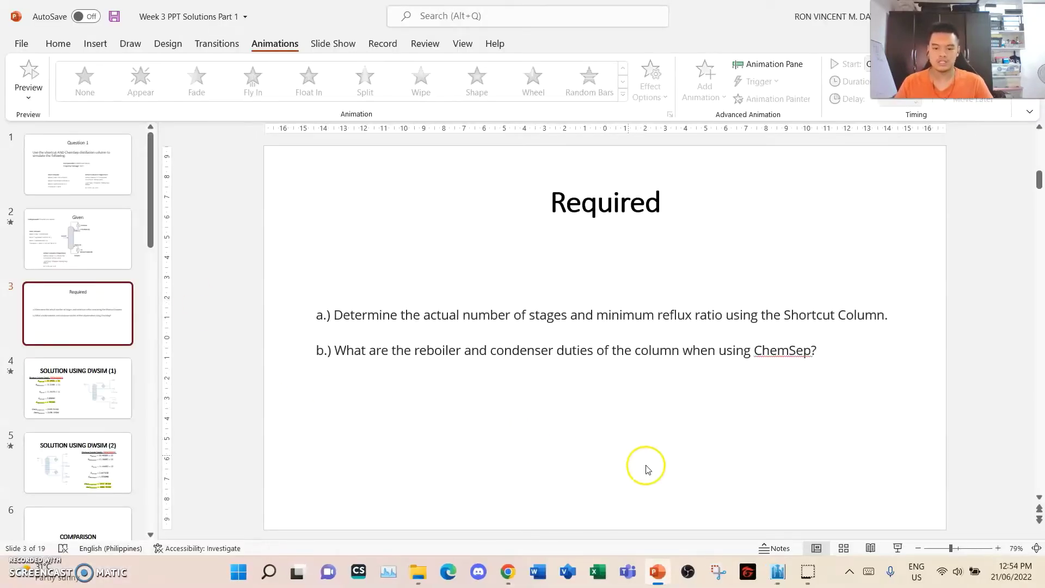
# Step: Switch from the PowerPoint Required slide to the DWSIM window
pyautogui.click(769, 571)
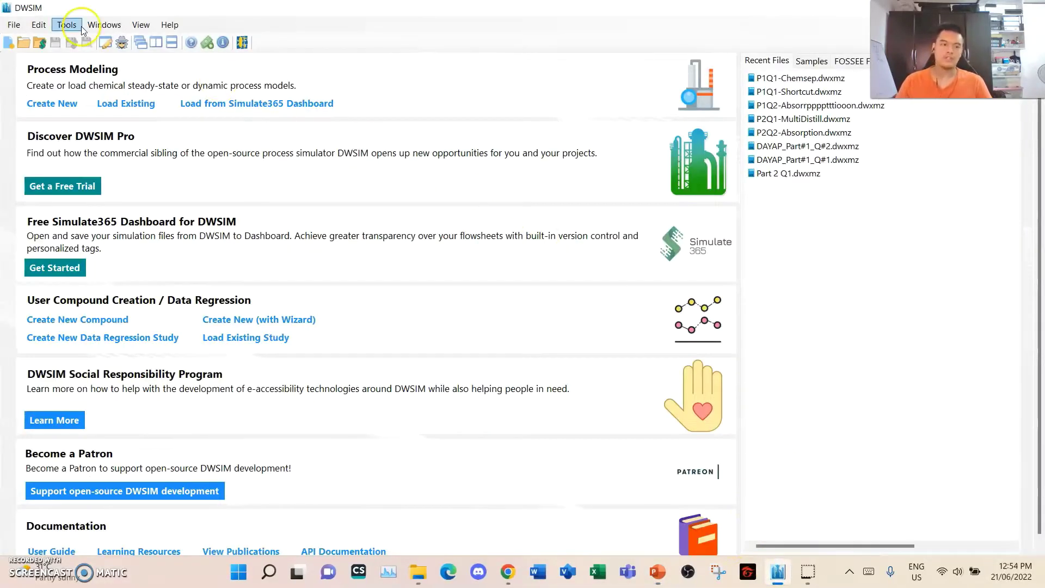
# Step: Start a new simulation and reach the compounds page, checking the Question 1 slide data
pyautogui.click(48, 104)
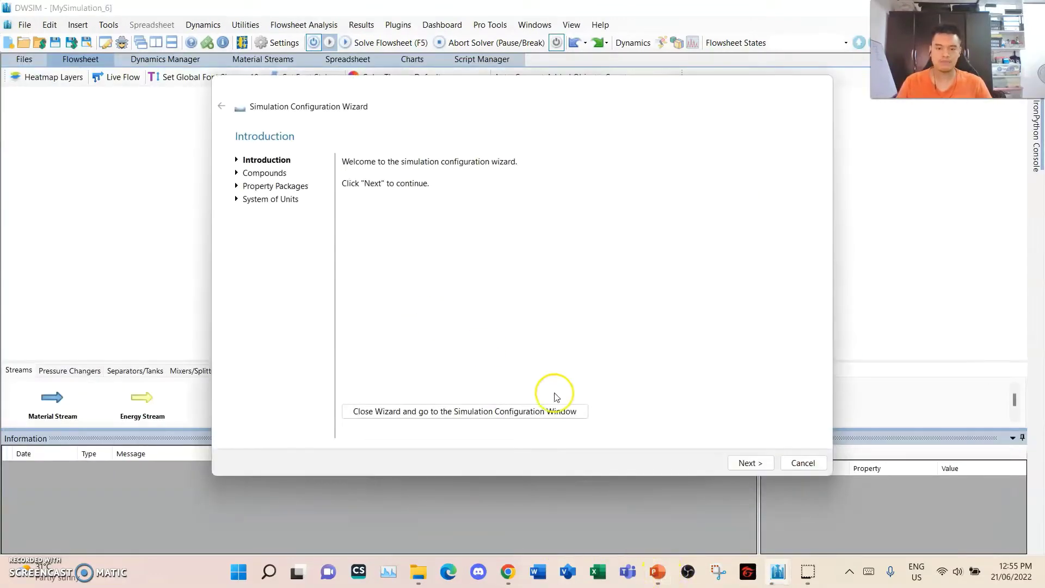
pyautogui.click(745, 460)
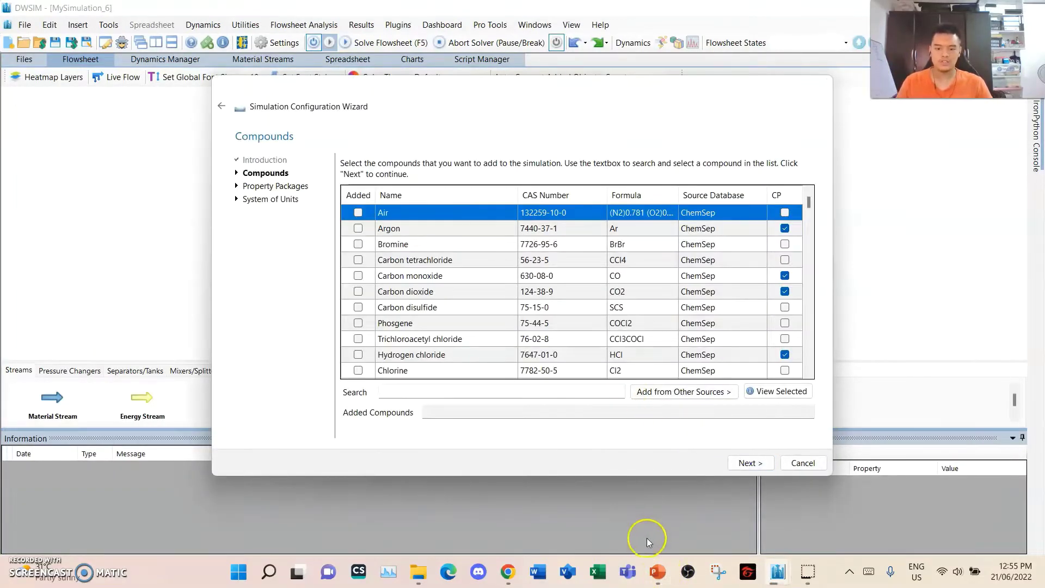
pyautogui.click(657, 570)
pyautogui.click(87, 163)
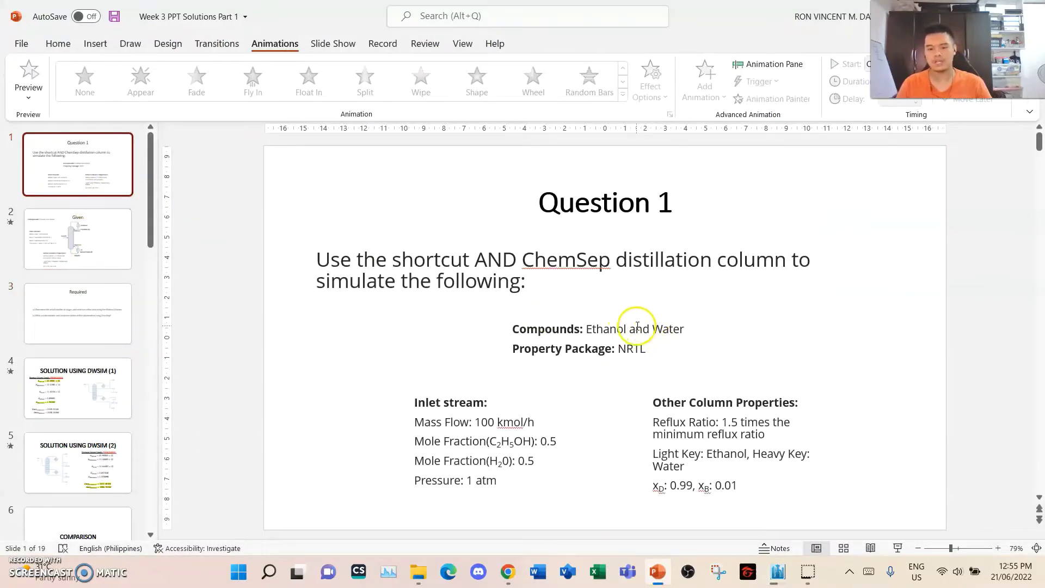
pyautogui.hotkey('alt', 'Tab')
# Step: Search for and add Ethanol and Water as the simulation's compounds
pyautogui.click(444, 392)
pyautogui.write('ethasno')
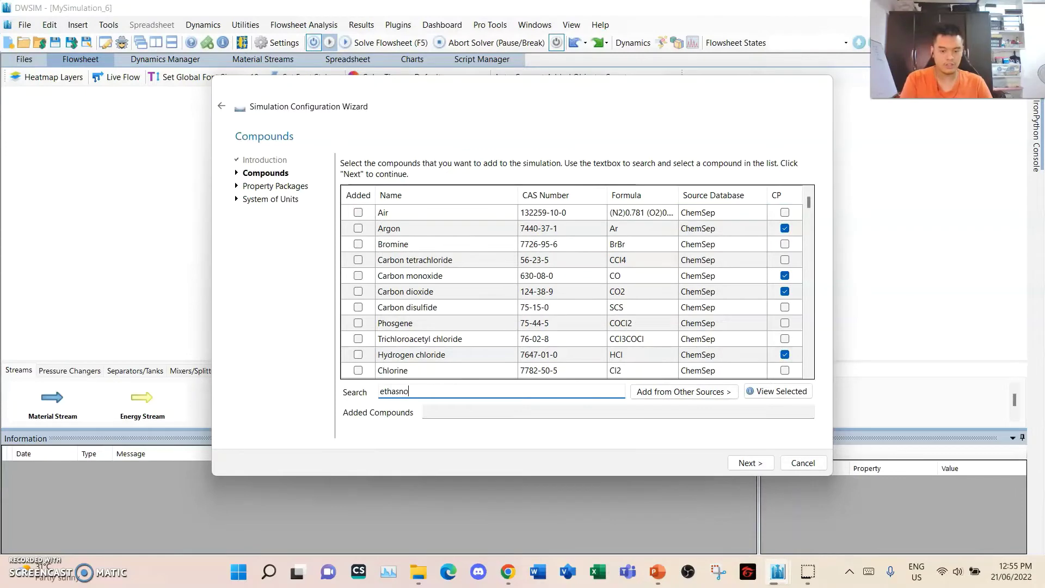
pyautogui.press('BackSpace')
pyautogui.press('BackSpace')
pyautogui.write('nol')
pyautogui.press('Return')
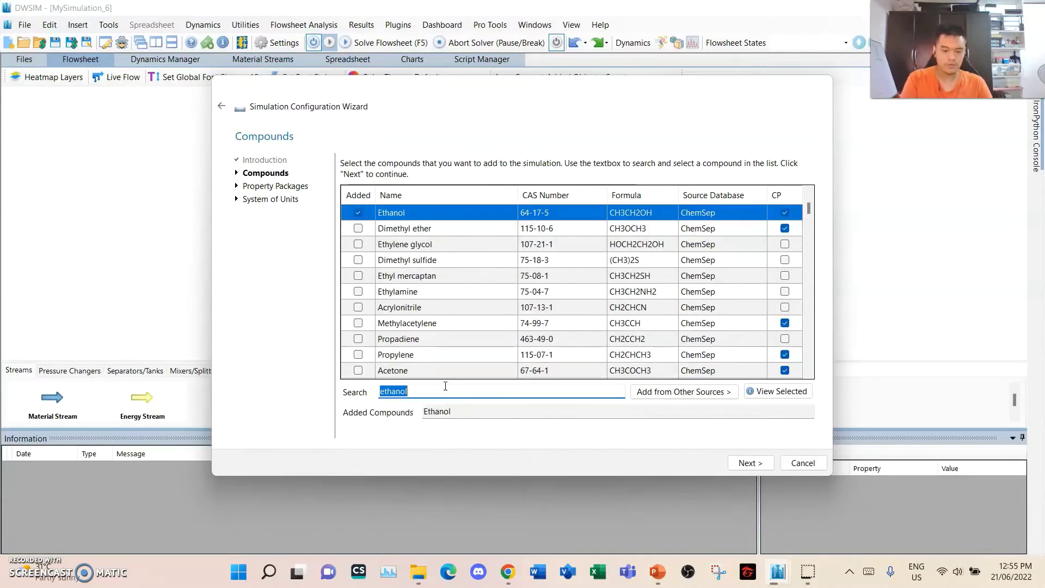
pyautogui.write('water')
pyautogui.press('Return')
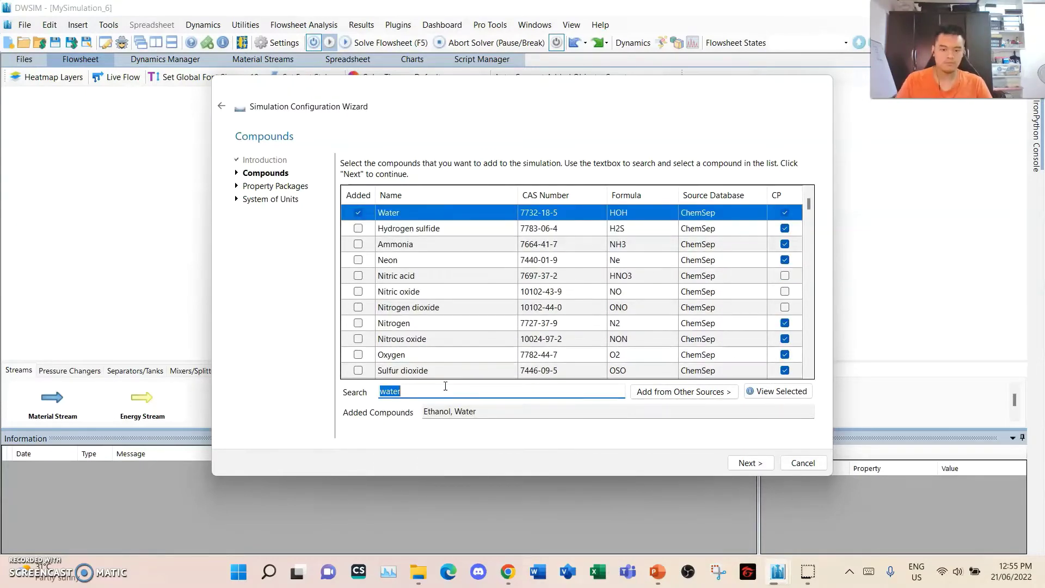
pyautogui.hotkey('alt', 'Tab')
pyautogui.hotkey('alt', 'Tab')
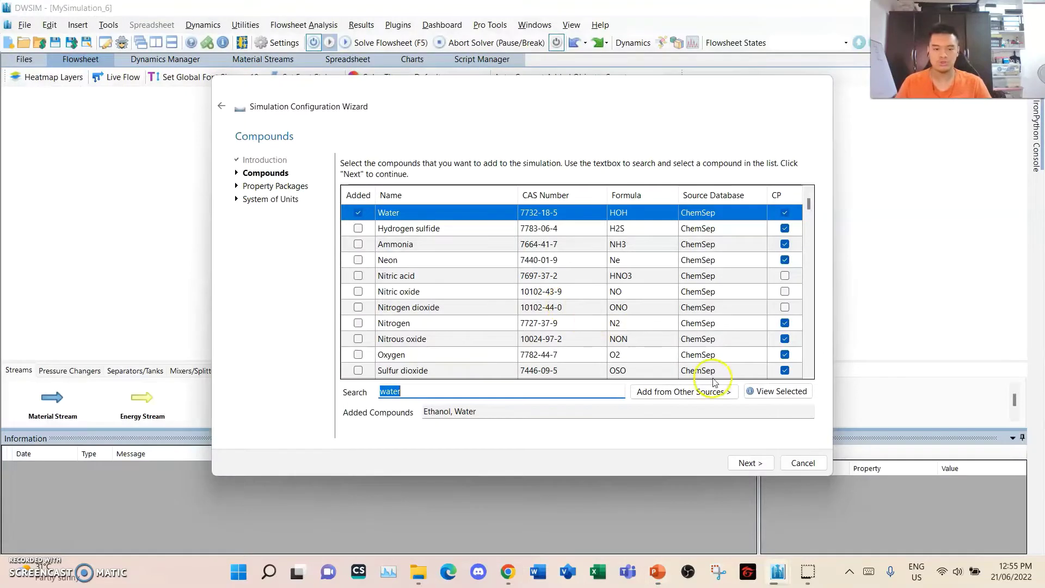
pyautogui.click(750, 462)
# Step: Add the NRTL property package to the simulation
pyautogui.moveTo(563, 225); pyautogui.dragTo(562, 261)
pyautogui.click(407, 317)
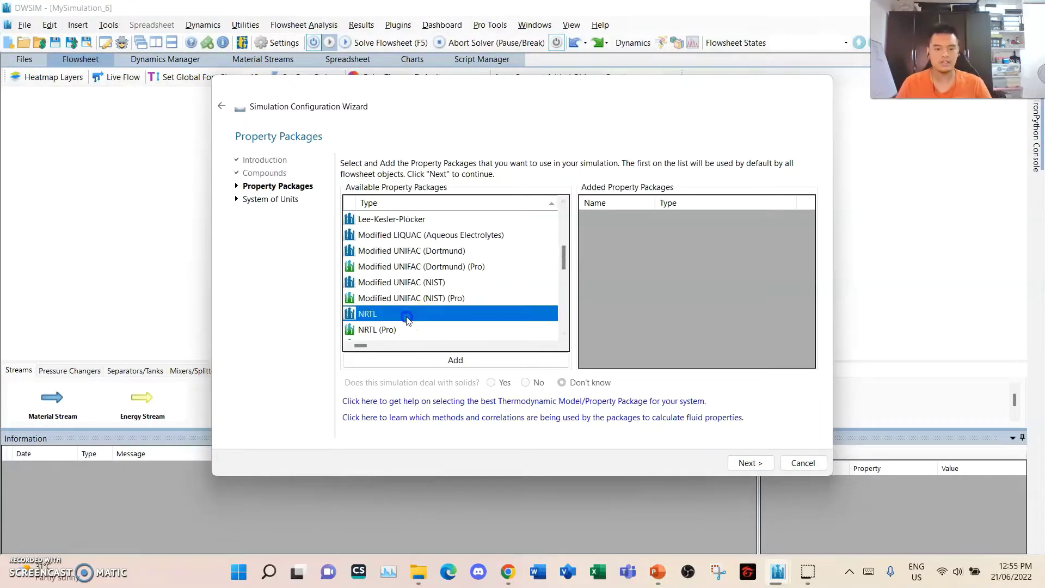
pyautogui.click(496, 358)
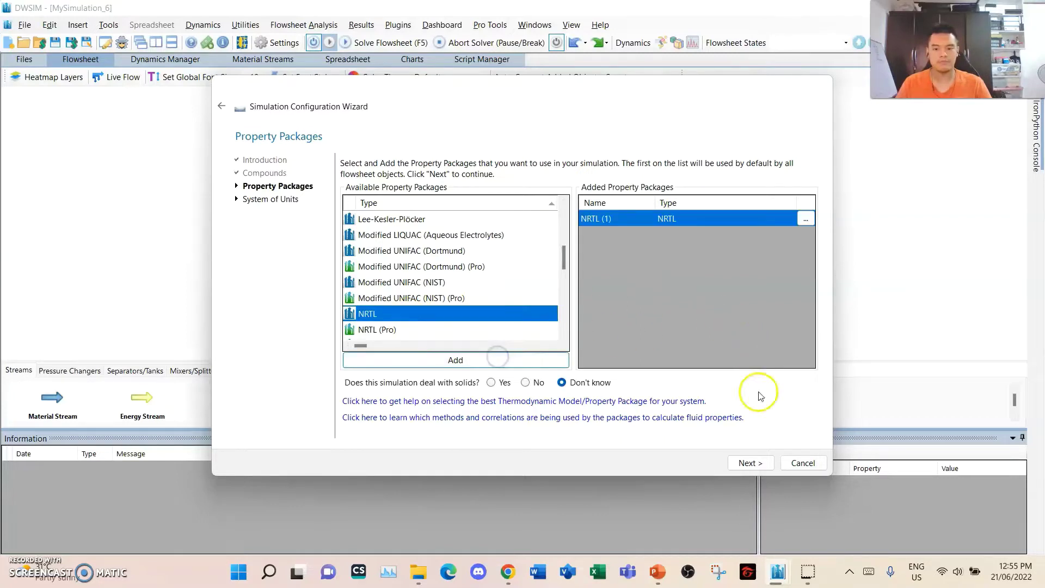
pyautogui.click(754, 462)
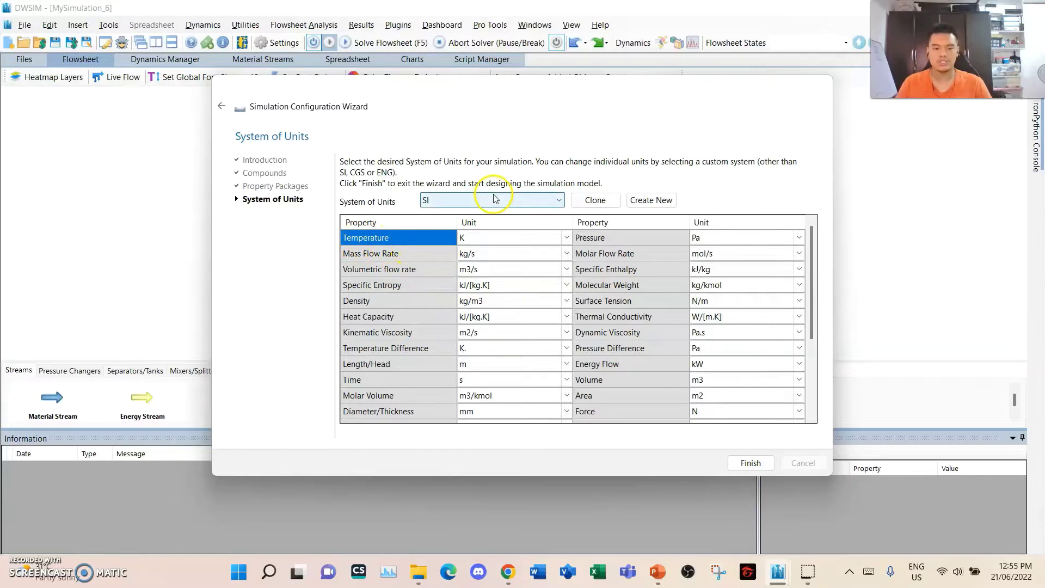
# Step: Choose the C1 unit system and set molar flow rate units to kmol/h
pyautogui.hotkey('alt', 'Tab')
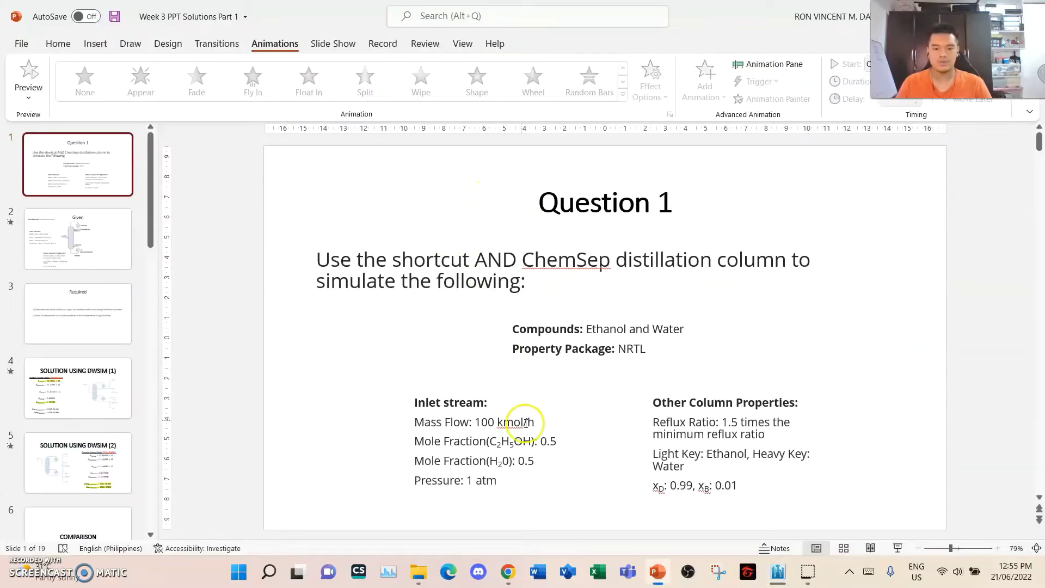
pyautogui.hotkey('alt', 'Tab')
pyautogui.click(459, 201)
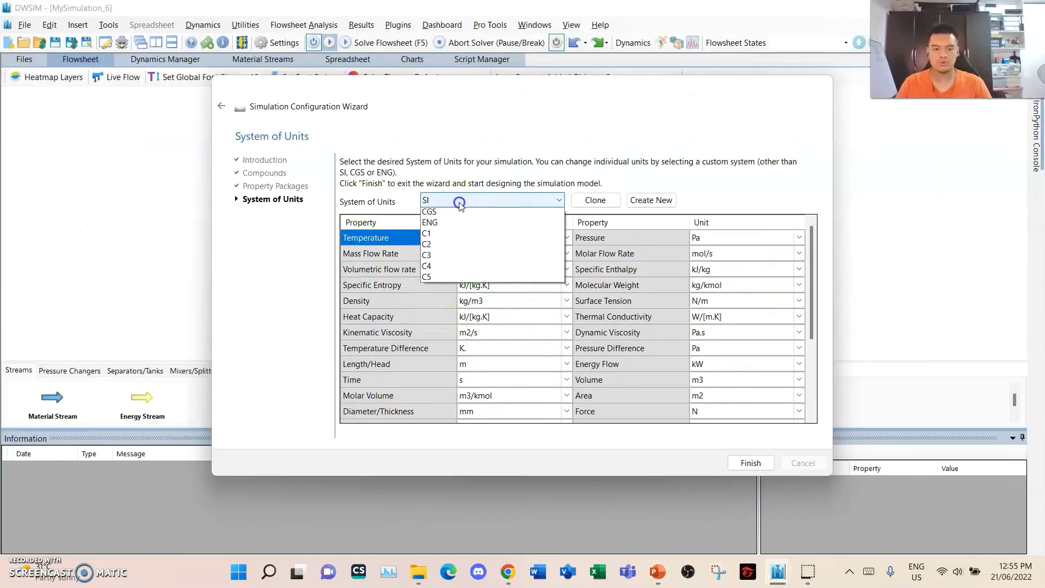
pyautogui.click(447, 250)
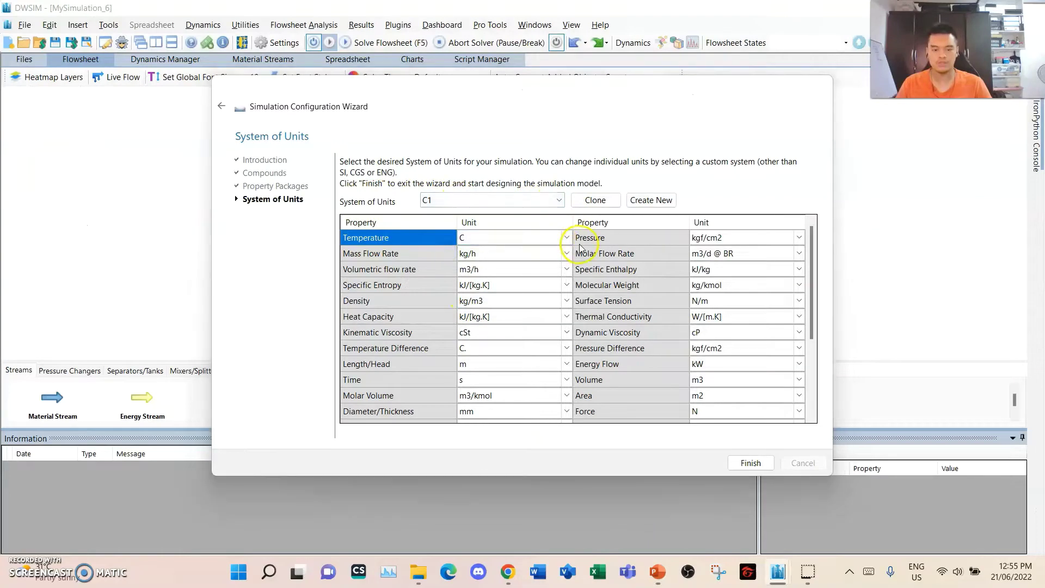
pyautogui.hotkey('alt', 'Tab')
pyautogui.hotkey('alt', 'Tab')
pyautogui.click(795, 272)
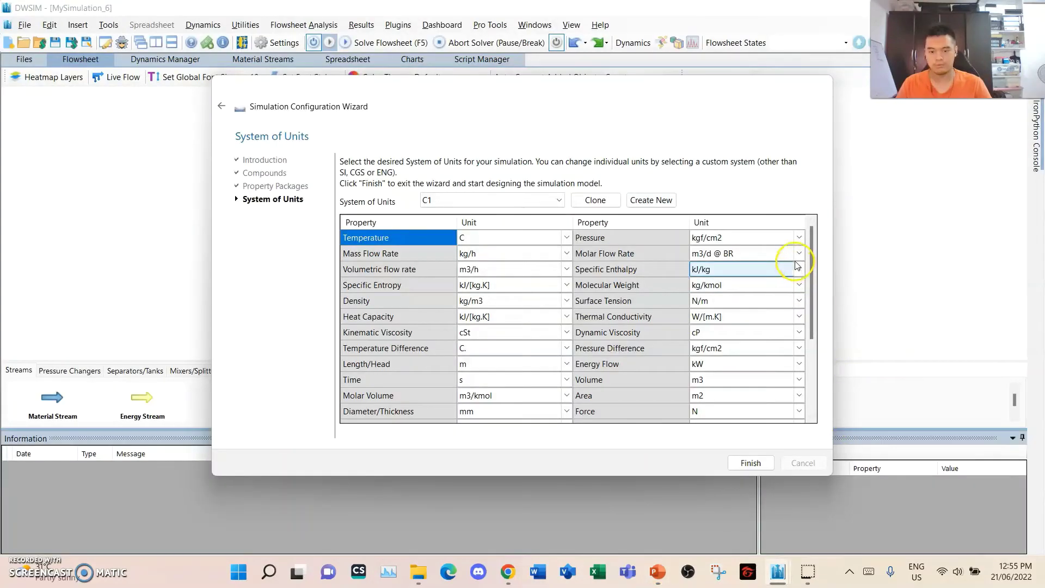
pyautogui.click(559, 266)
pyautogui.click(536, 257)
pyautogui.hotkey('alt', 'Tab')
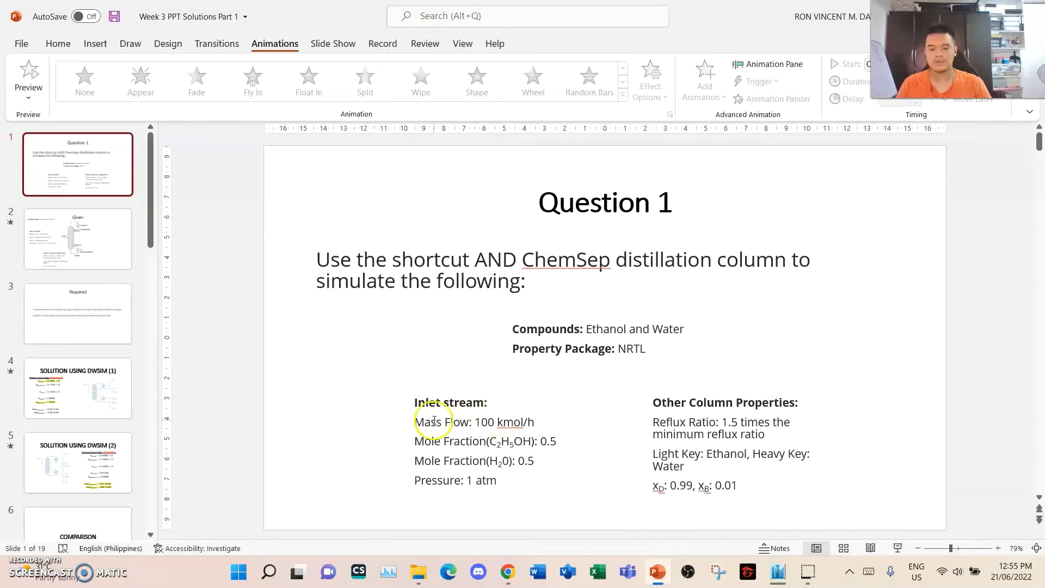
pyautogui.click(505, 422)
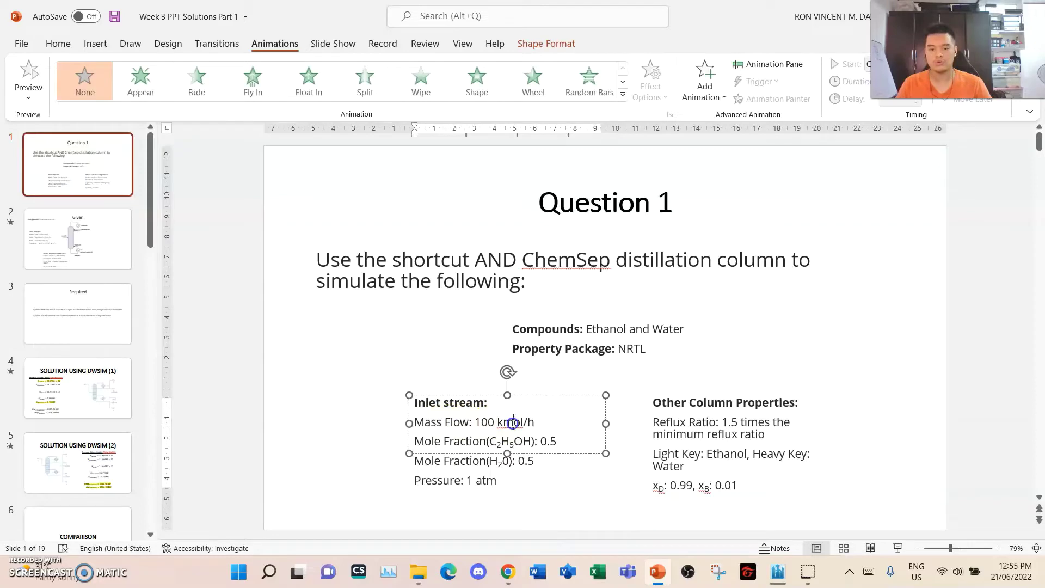
pyautogui.hotkey('alt', 'Tab')
pyautogui.click(796, 254)
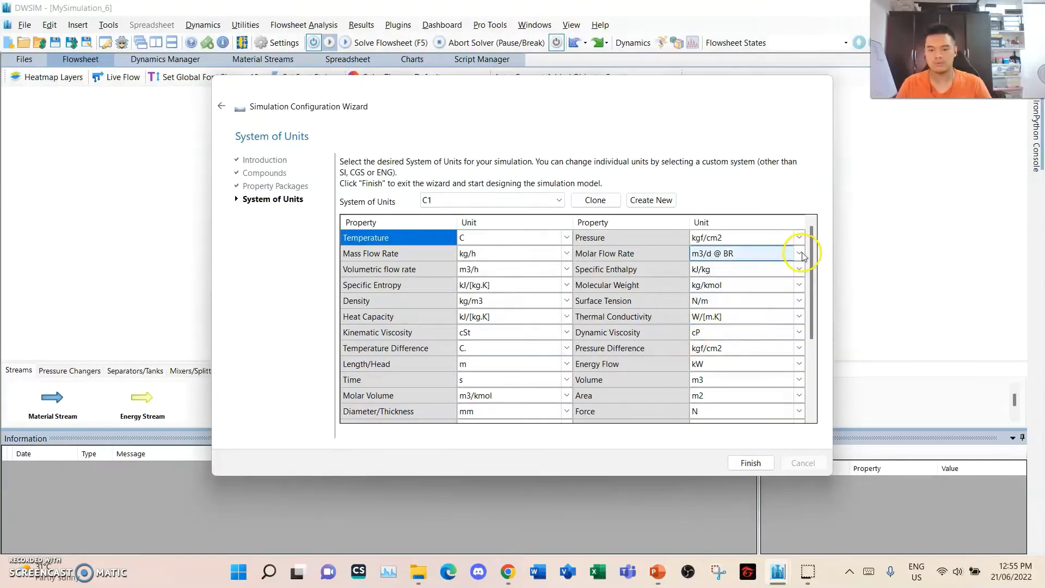
pyautogui.click(801, 255)
pyautogui.click(710, 321)
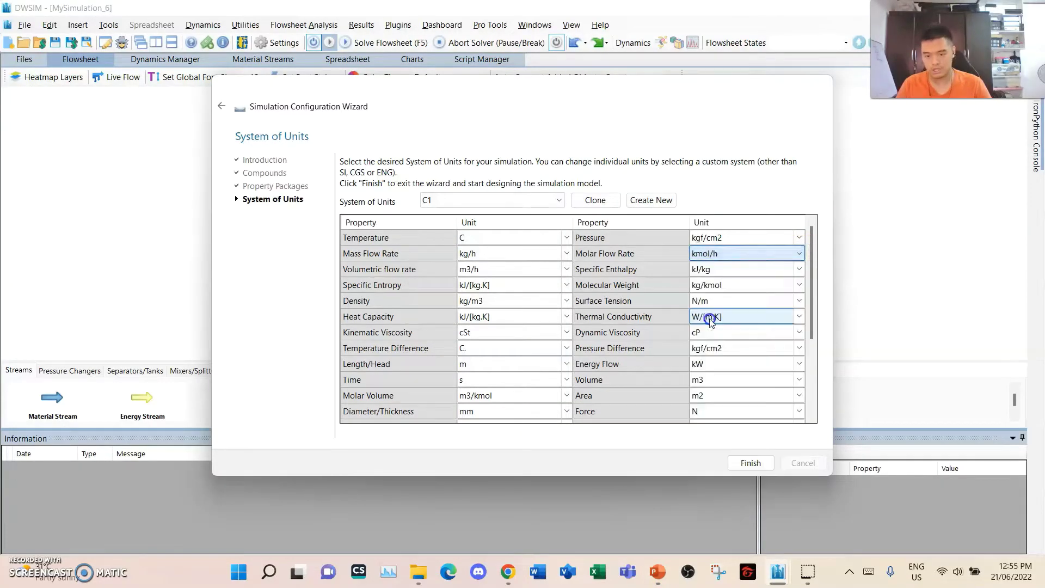
# Step: Set pressure units to atm and finish the setup wizard
pyautogui.hotkey('alt', 'Tab')
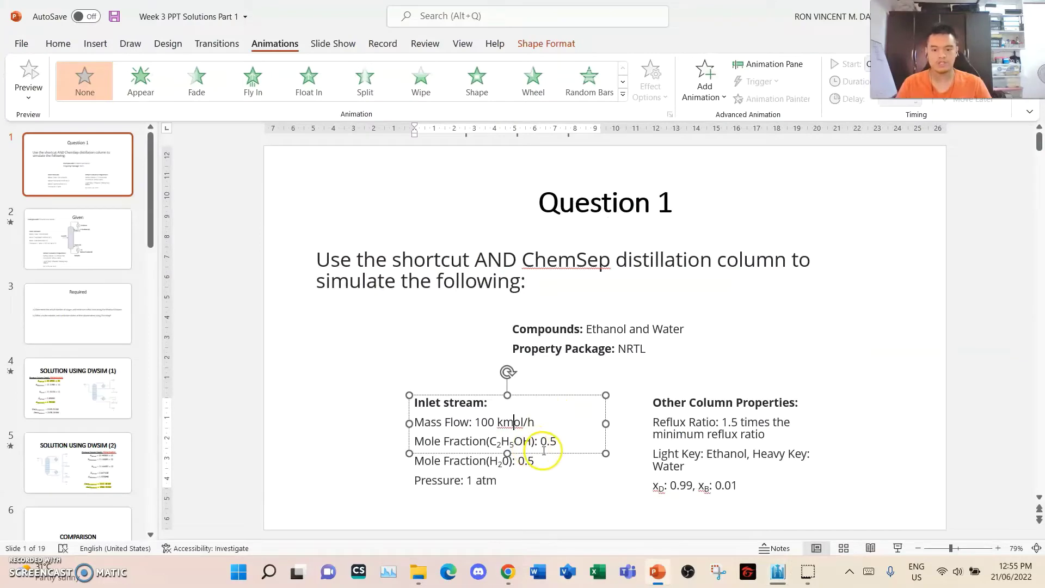
pyautogui.hotkey('alt', 'Tab')
pyautogui.click(799, 237)
pyautogui.click(800, 237)
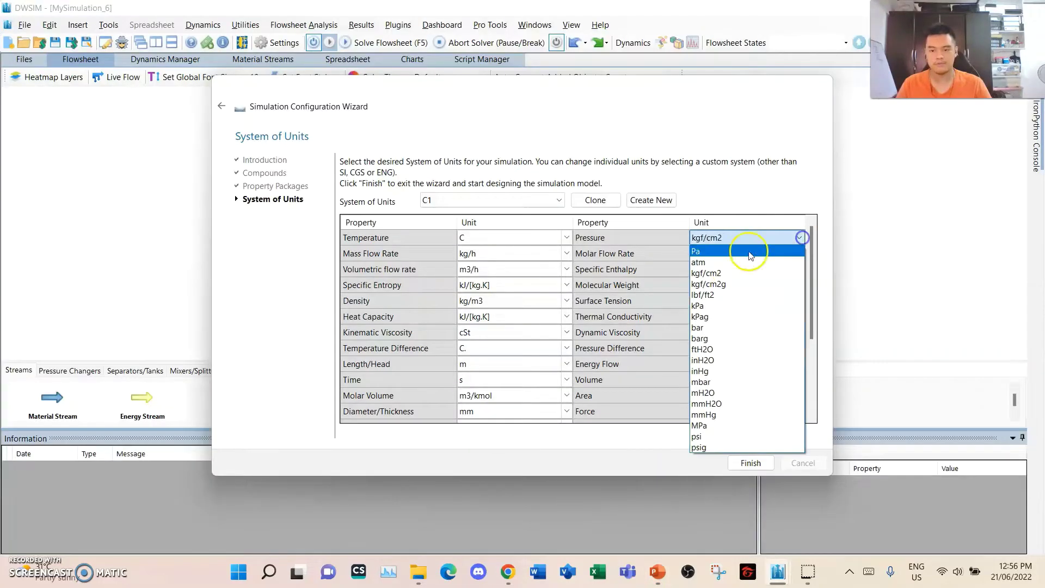
pyautogui.click(733, 262)
pyautogui.hotkey('alt', 'Tab')
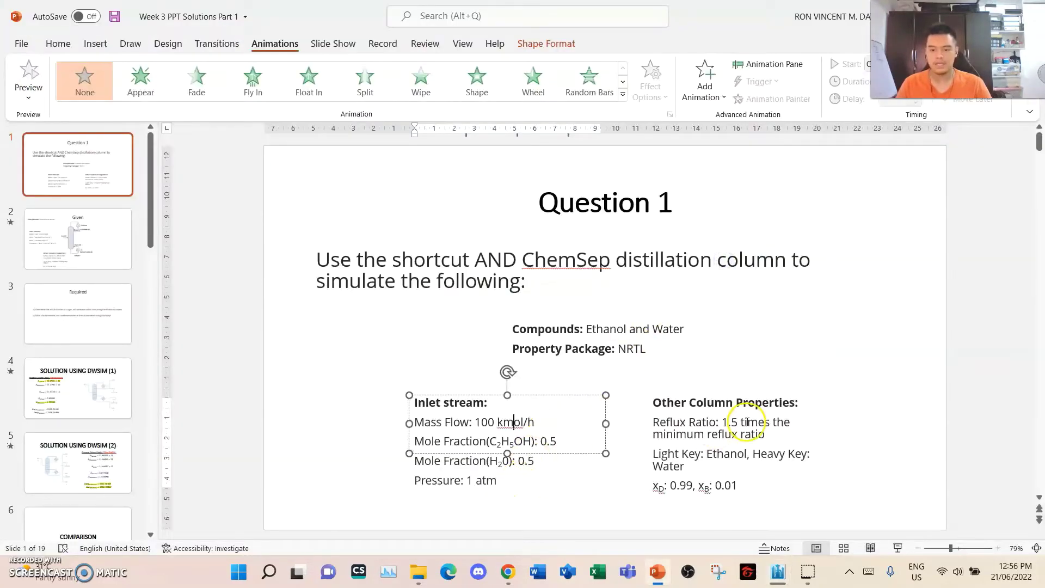
pyautogui.hotkey('alt', 'Tab')
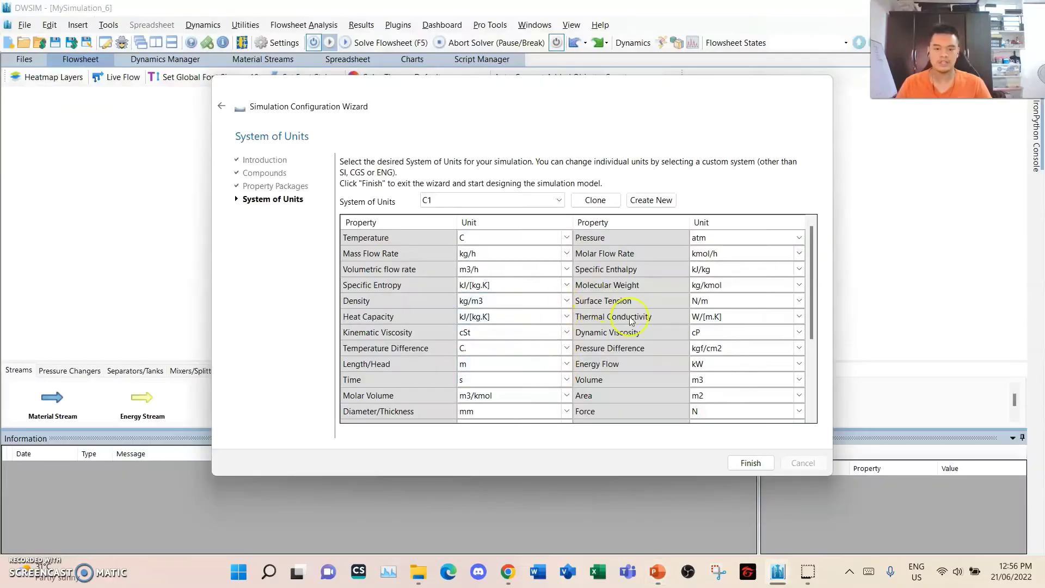
pyautogui.click(751, 460)
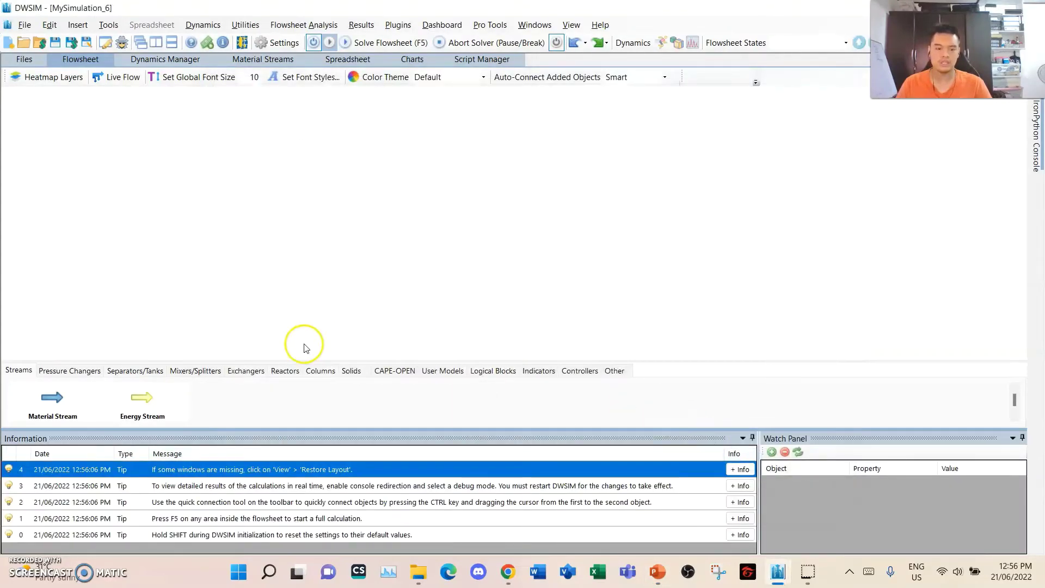
# Step: Drag a Shortcut Column from the Columns palette onto the flowsheet canvas
pyautogui.hotkey('alt', 'Tab')
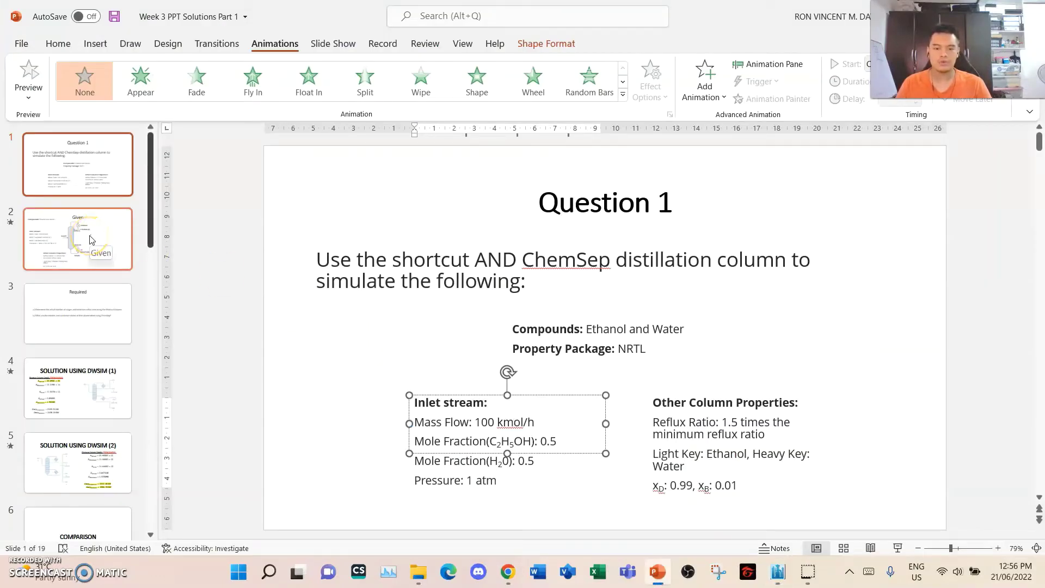
pyautogui.hotkey('alt', 'Tab')
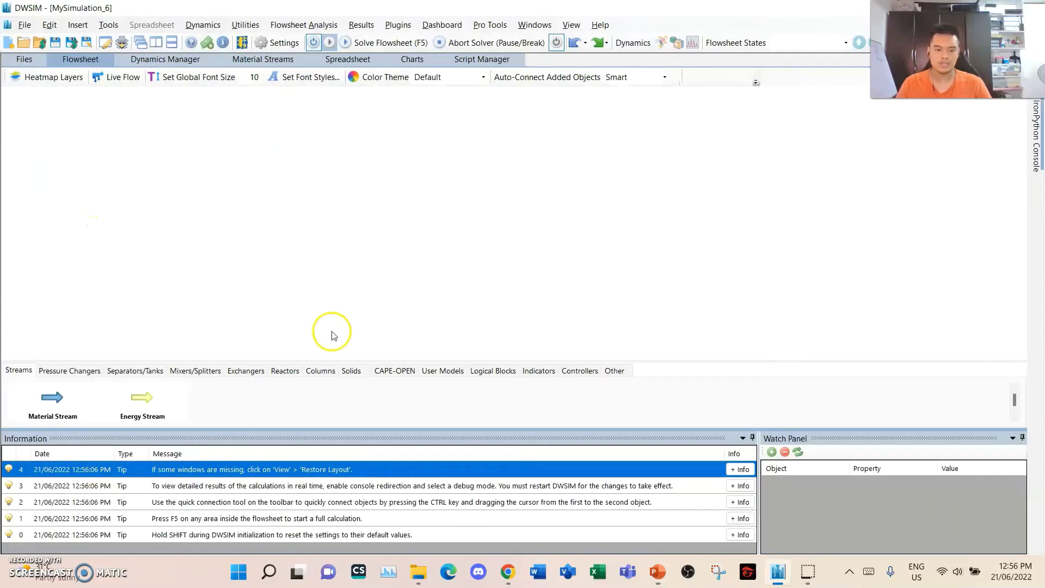
pyautogui.click(319, 370)
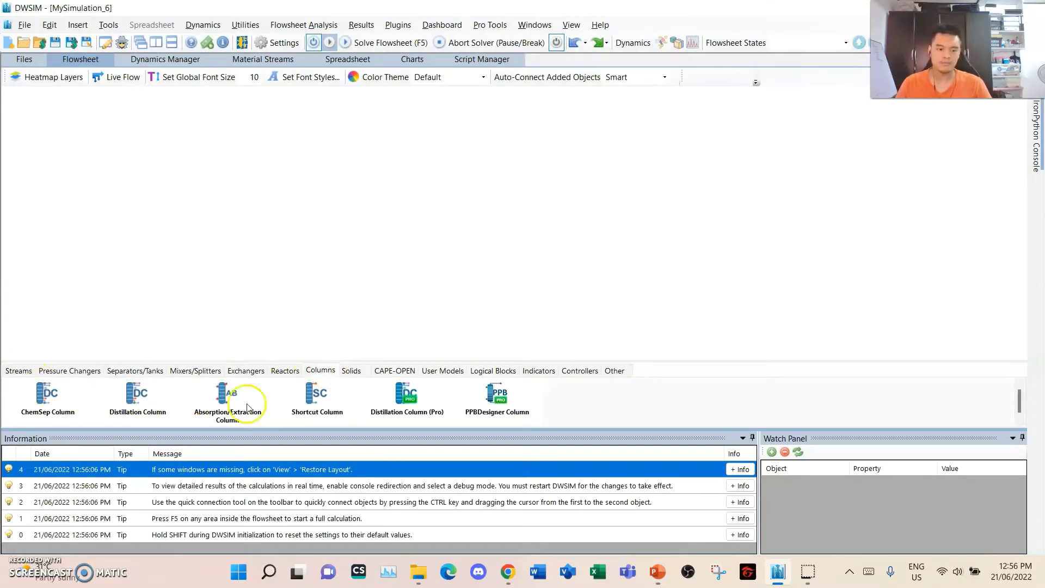
pyautogui.moveTo(317, 394); pyautogui.dragTo(417, 209)
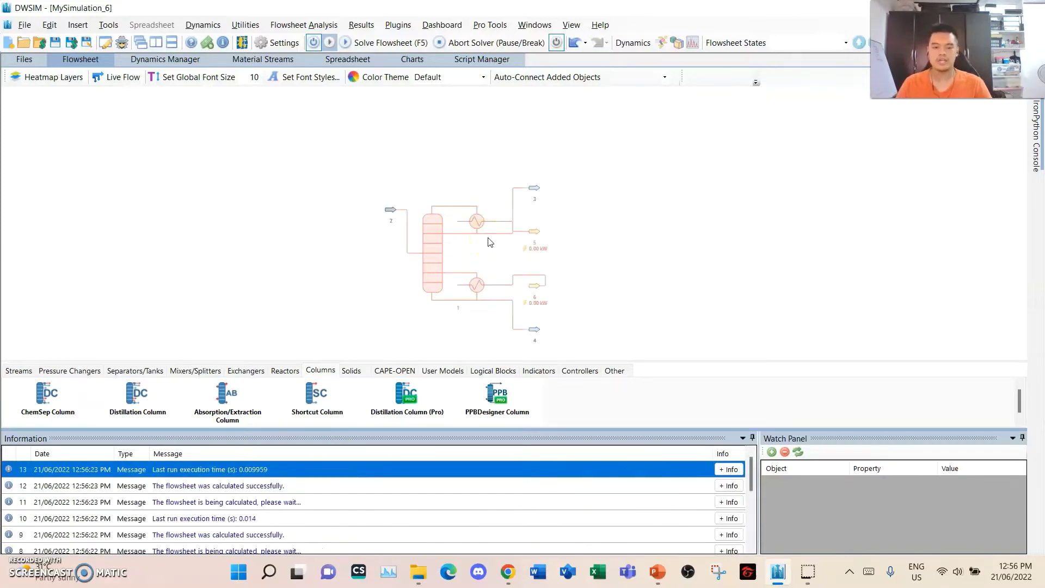
pyautogui.moveTo(392, 215)
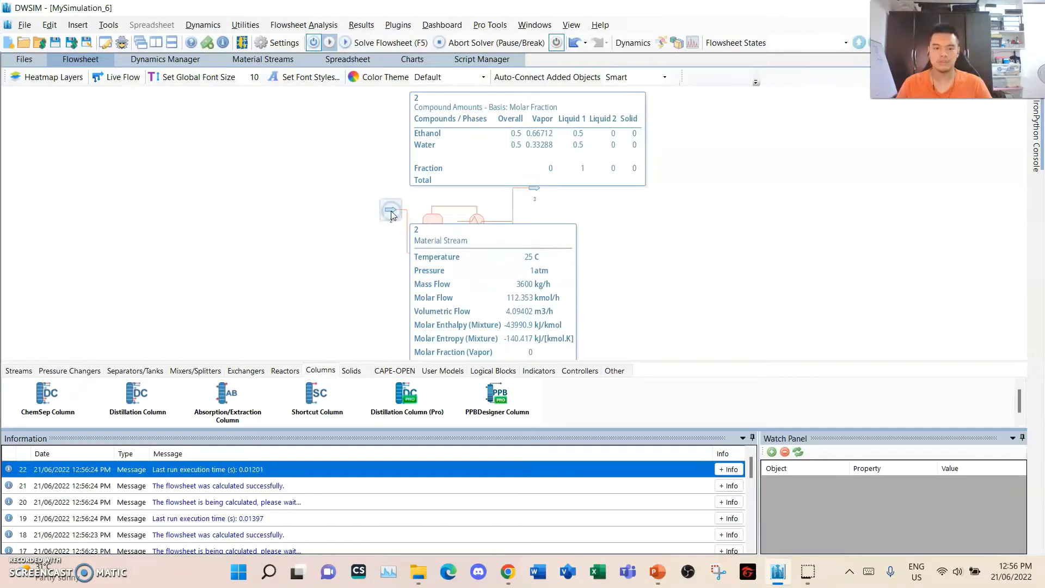
# Step: Rename the inlet stream to Feed
pyautogui.click(390, 215)
pyautogui.doubleClick(210, 110)
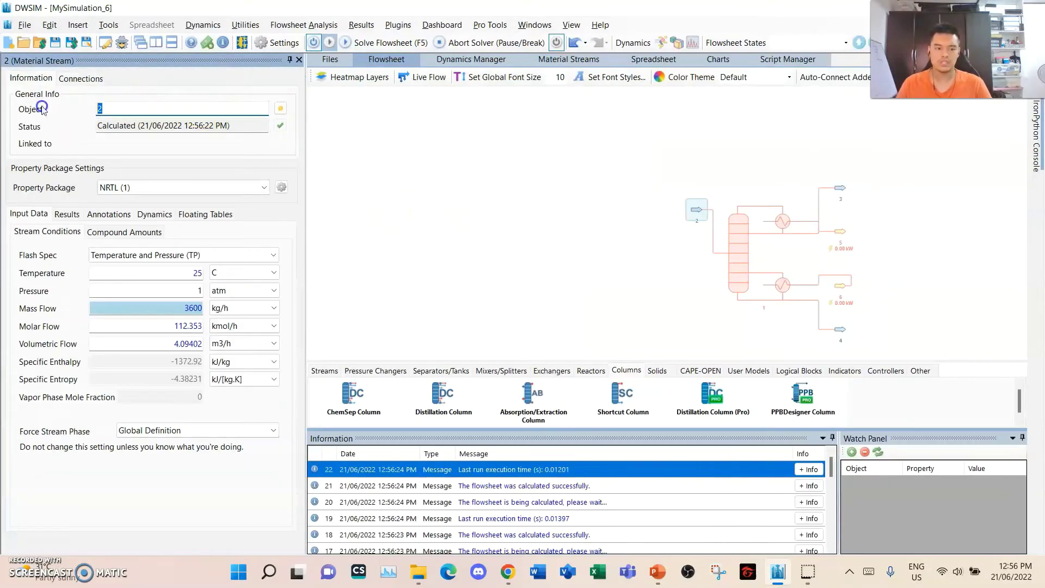
pyautogui.write('Feed')
pyautogui.click(217, 109)
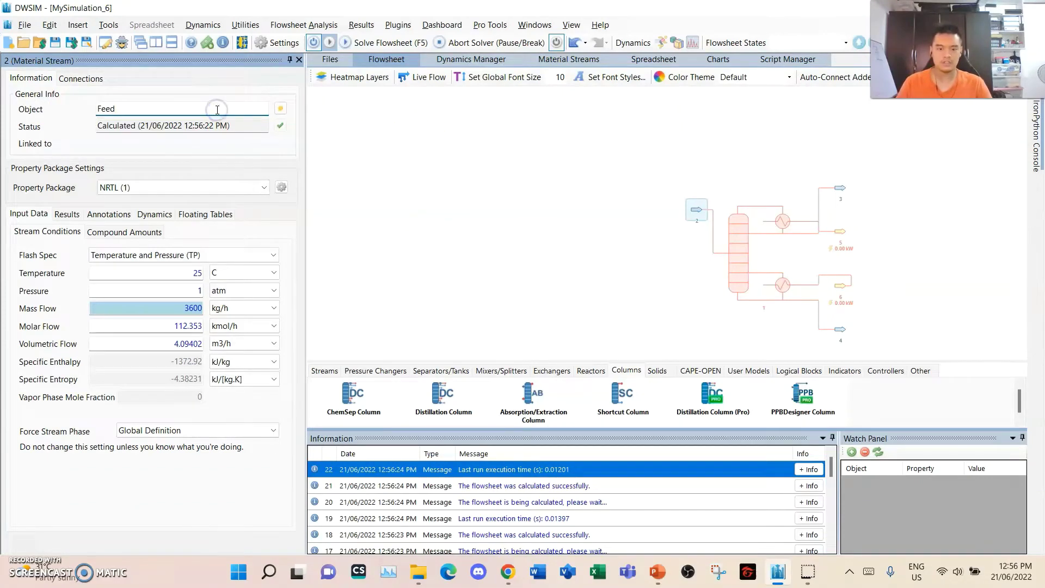
pyautogui.press('Return')
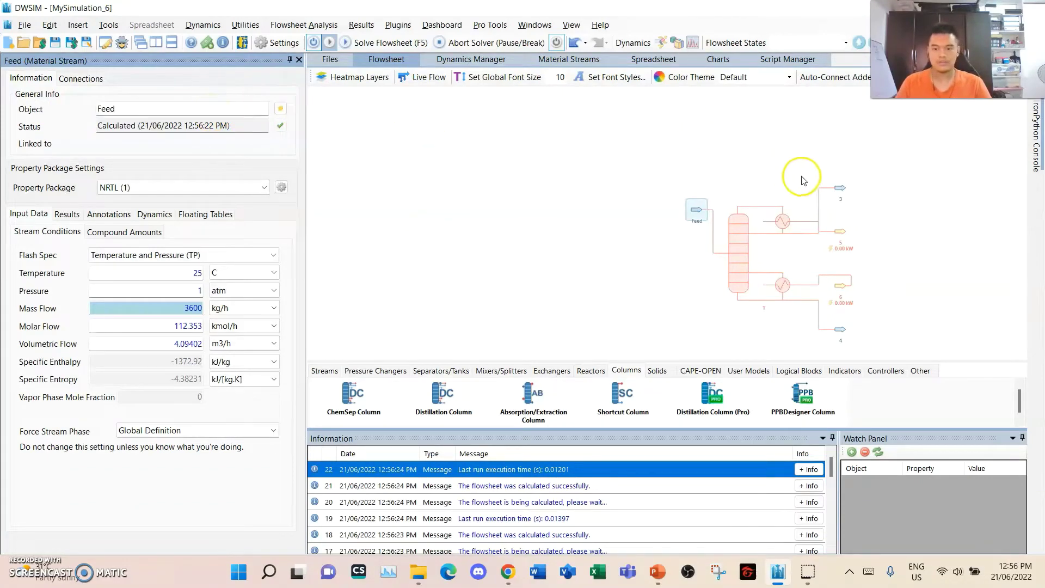
pyautogui.click(382, 115)
# Step: Rename the product streams to Distillate and Bottoms, then view the Question 1 slide
pyautogui.click(89, 106)
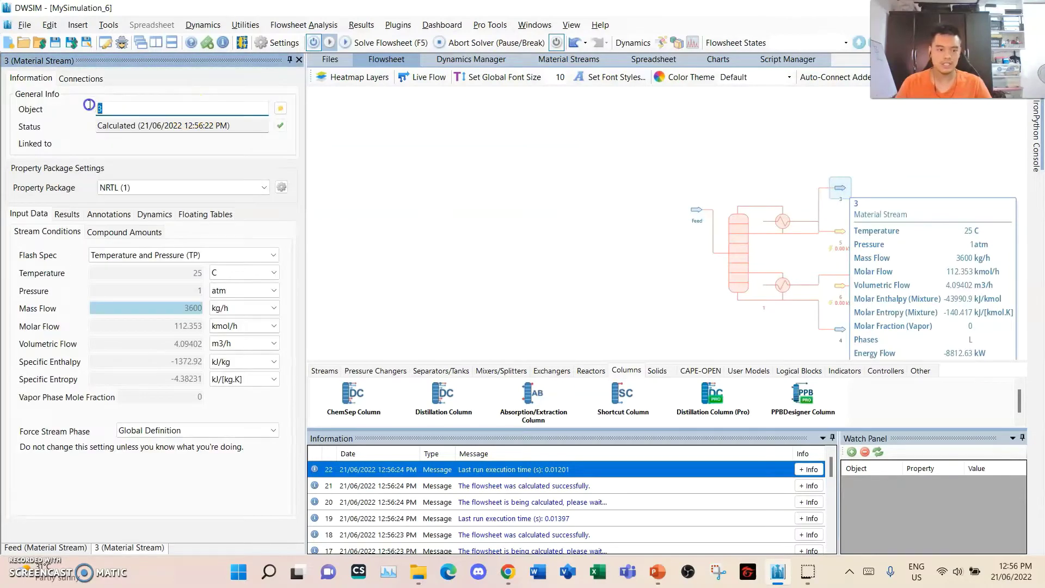
pyautogui.write('Dis')
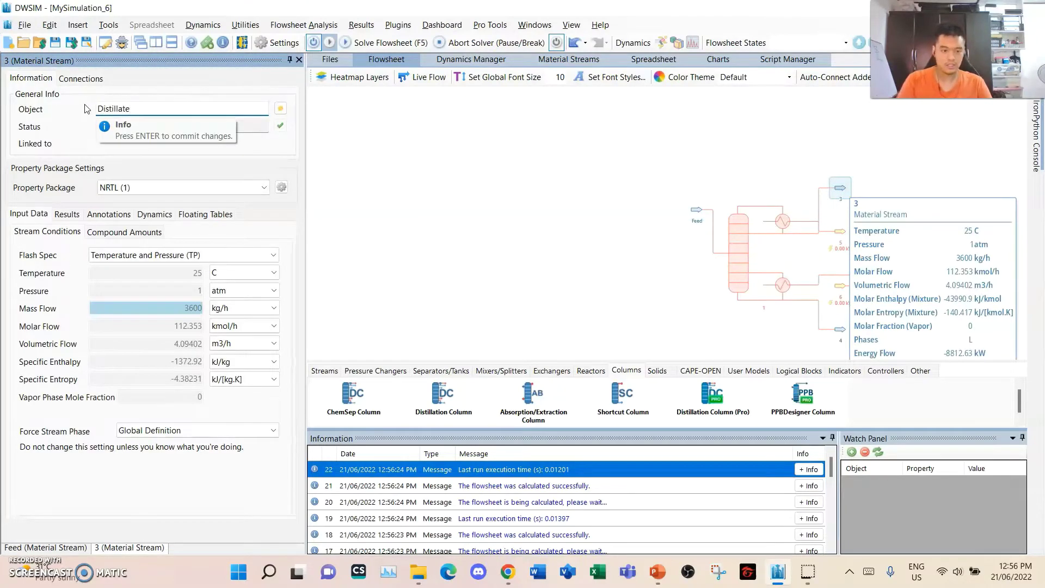
pyautogui.write('tillate')
pyautogui.press('Return')
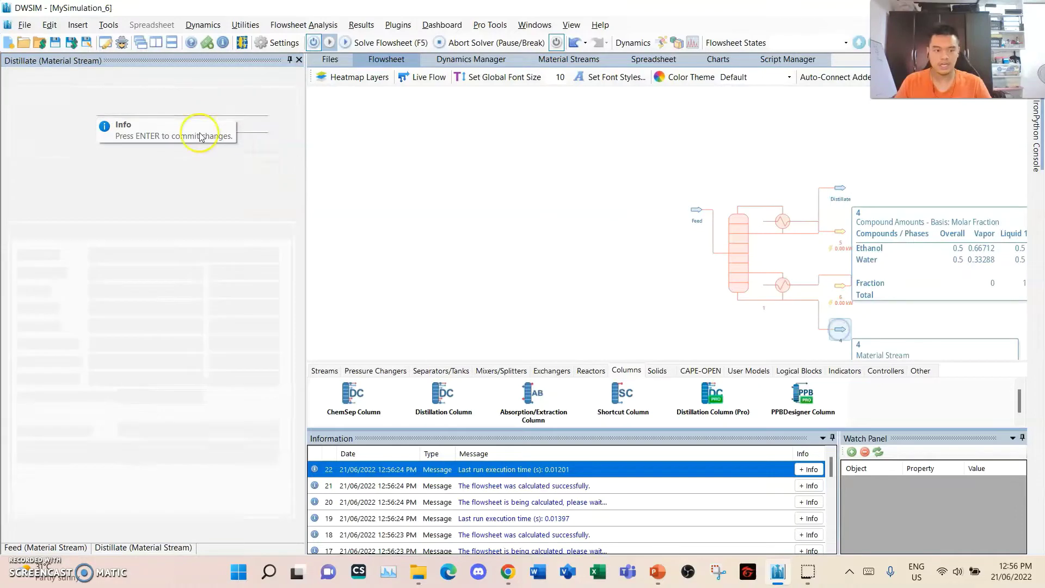
pyautogui.doubleClick(144, 110)
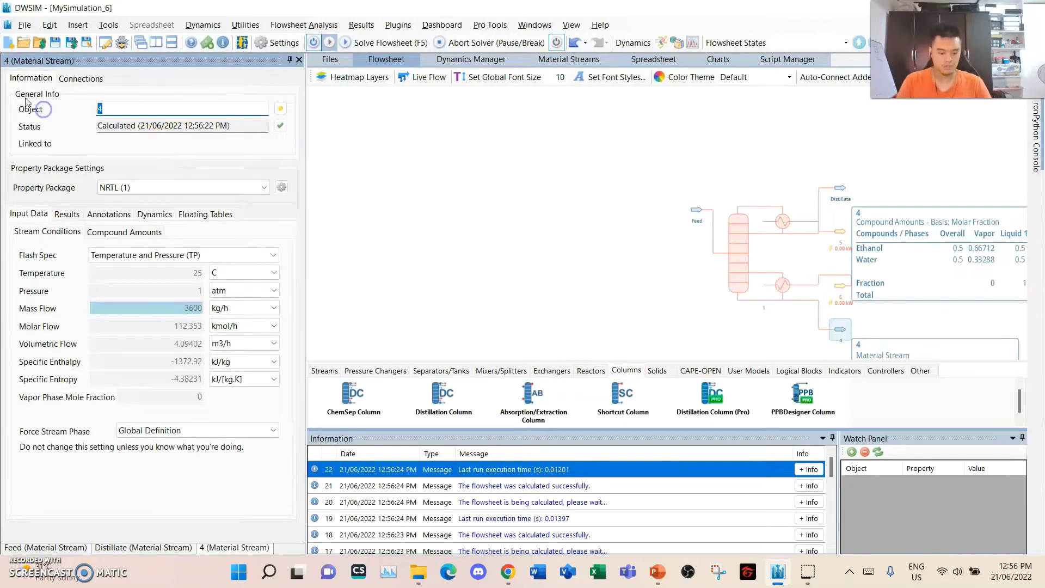
pyautogui.press('BackSpace')
pyautogui.write('Bottoms')
pyautogui.press('Return')
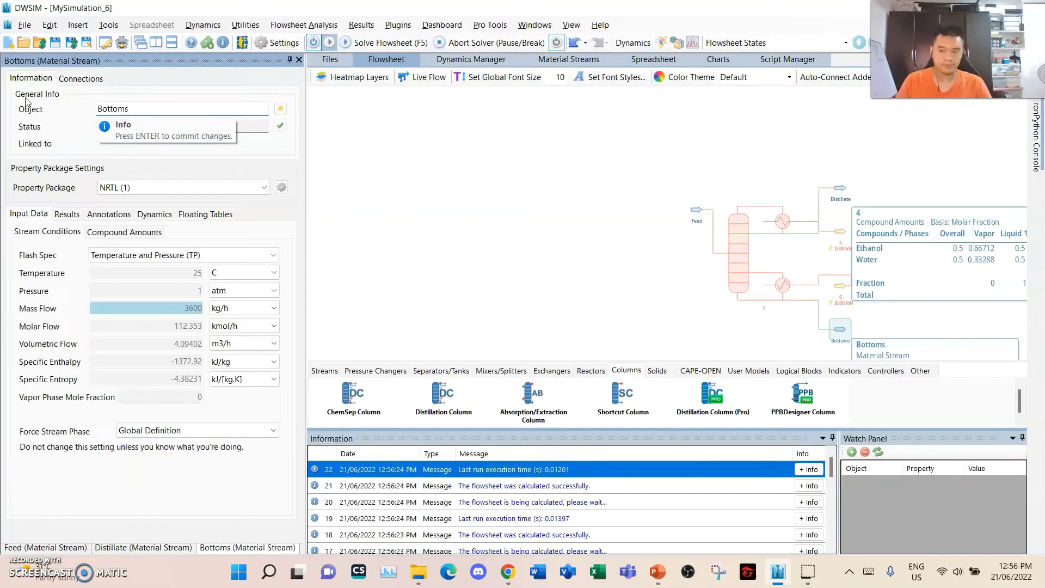
pyautogui.scroll(2, 697, 241)
pyautogui.scroll(-3, 697, 241)
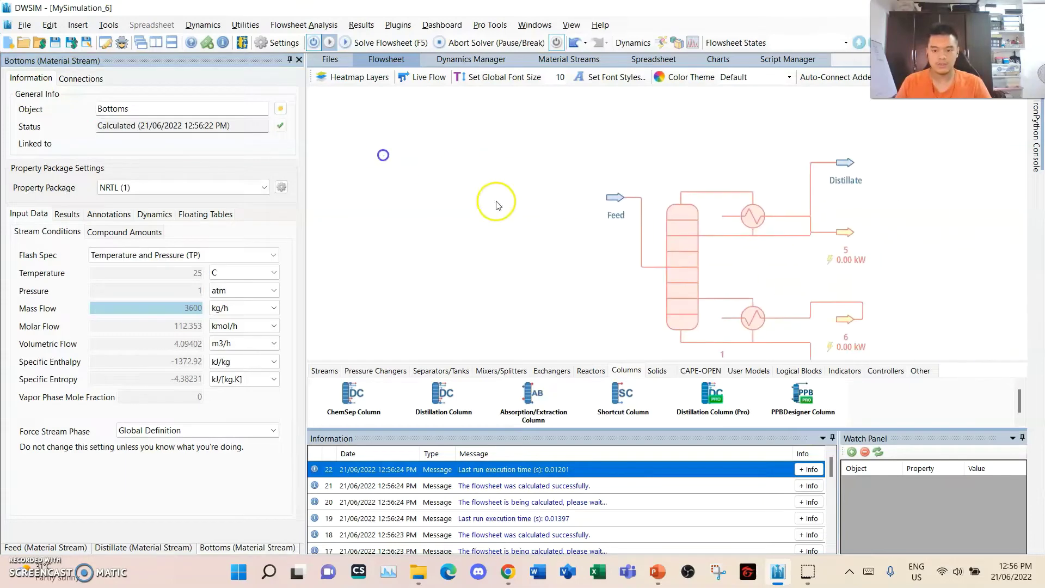
pyautogui.scroll(2, 479, 187)
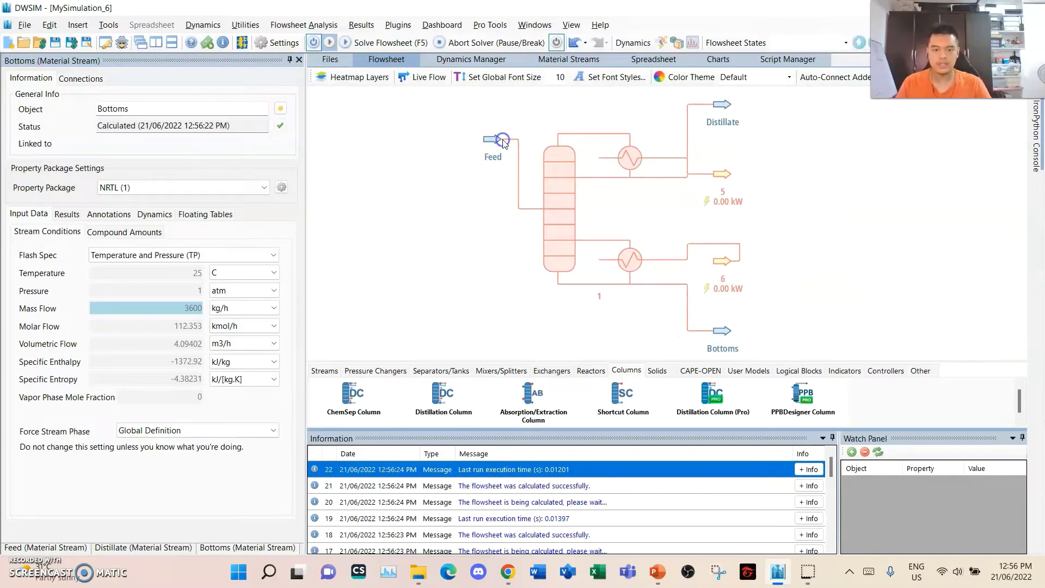
pyautogui.hotkey('alt', 'Tab')
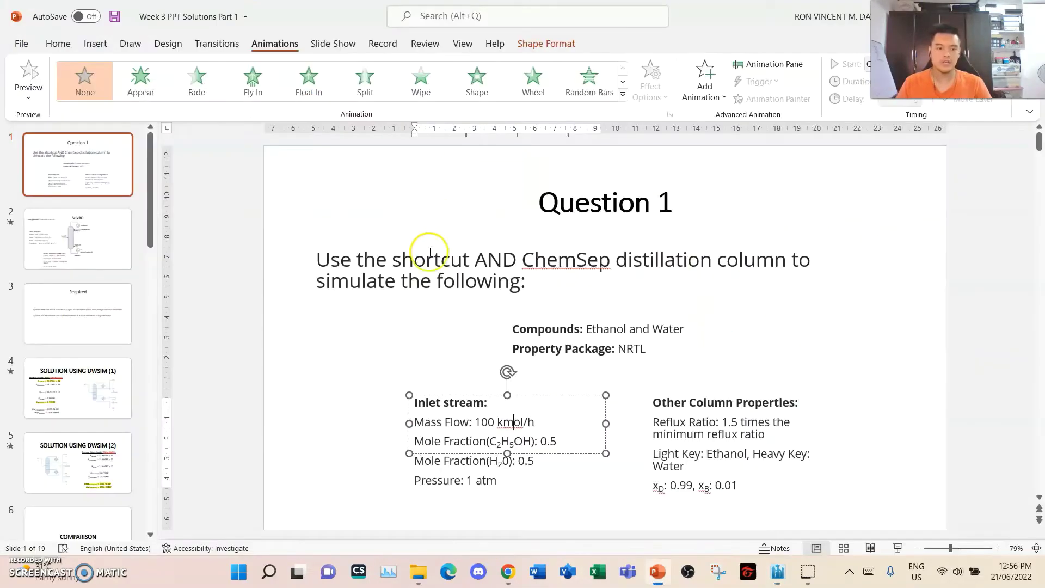
# Step: Set the Feed molar flow to 100 kmol/h
pyautogui.click(413, 390)
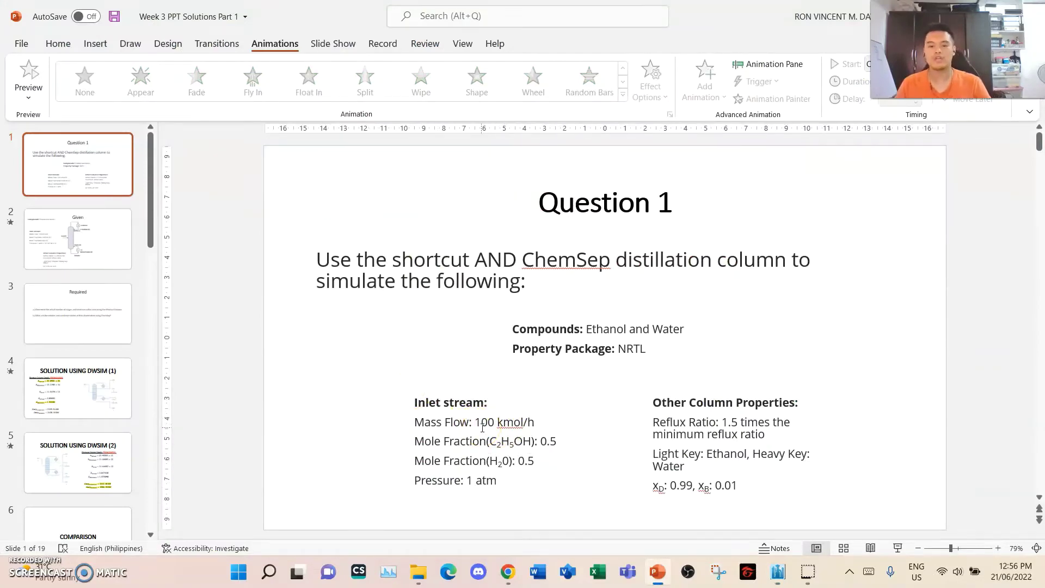
pyautogui.hotkey('alt', 'Tab')
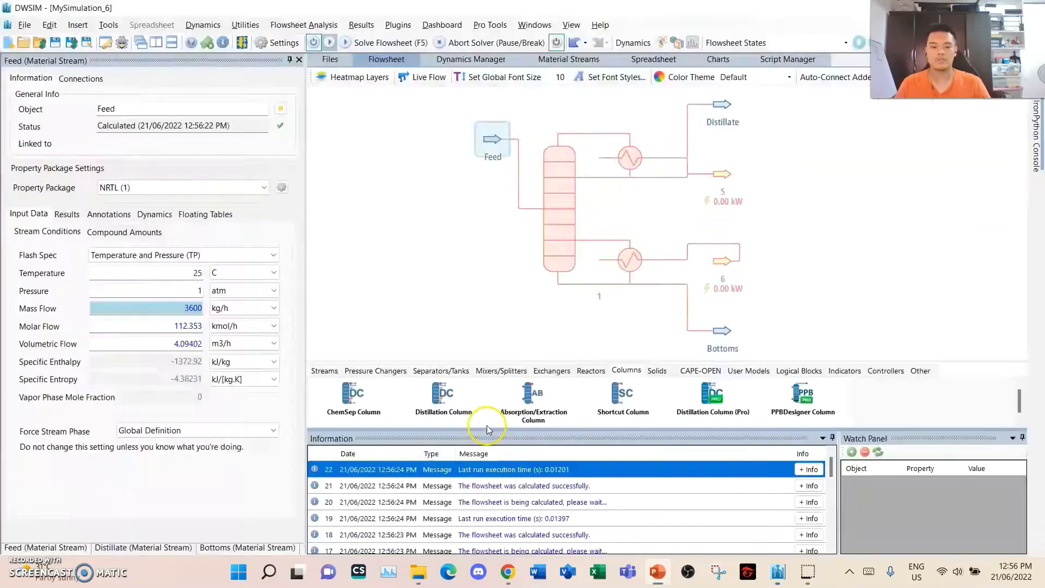
pyautogui.doubleClick(178, 326)
pyautogui.write('100')
pyautogui.press('Return')
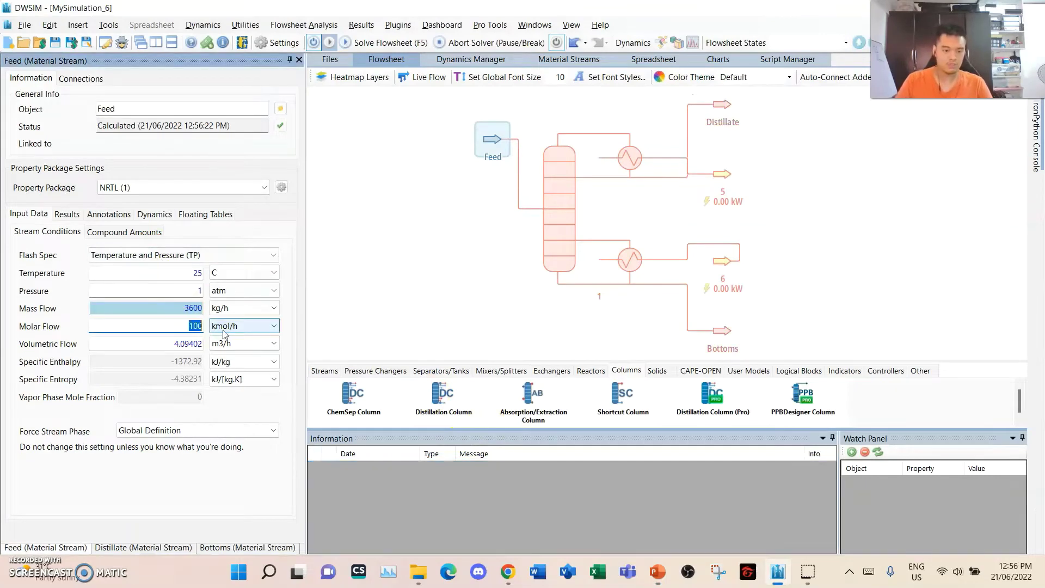
pyautogui.hotkey('alt', 'Tab')
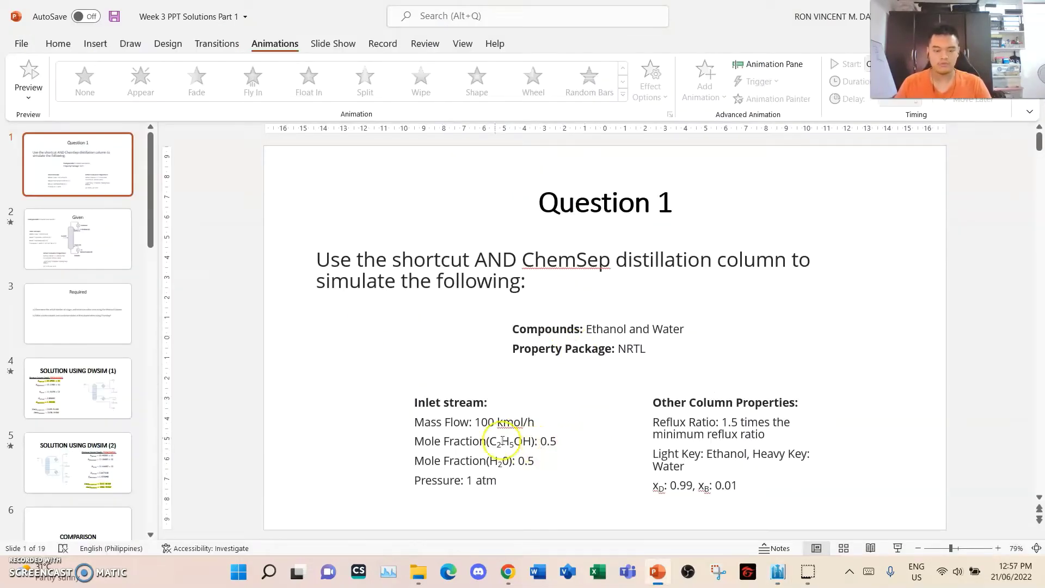
pyautogui.hotkey('alt', 'Tab')
pyautogui.hotkey('alt', 'Tab')
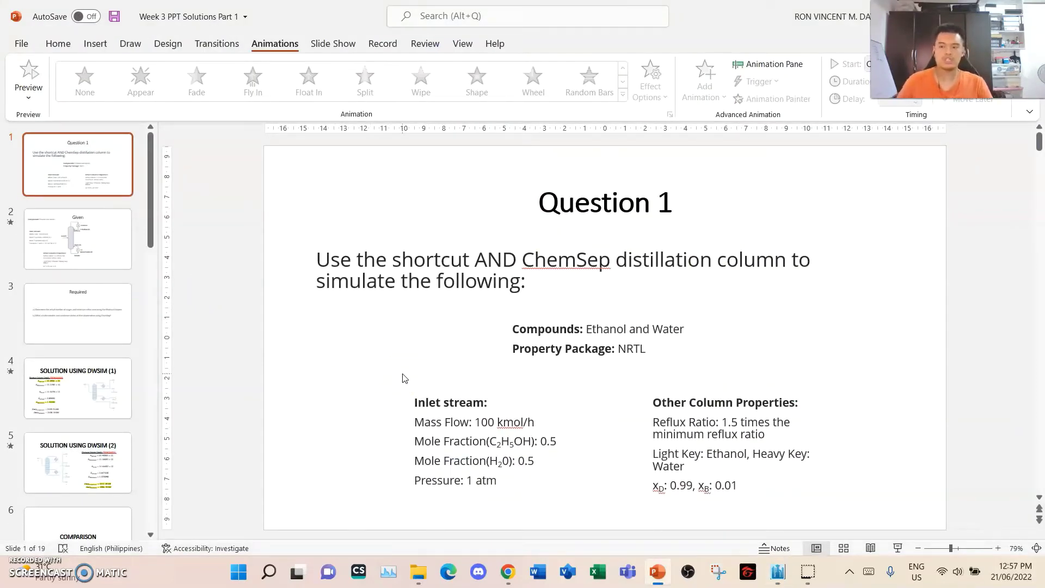
pyautogui.hotkey('alt', 'Tab')
# Step: Set the Feed temperature to 25 C and accept 0.5/0.5 ethanol–water mole fractions
pyautogui.click(180, 275)
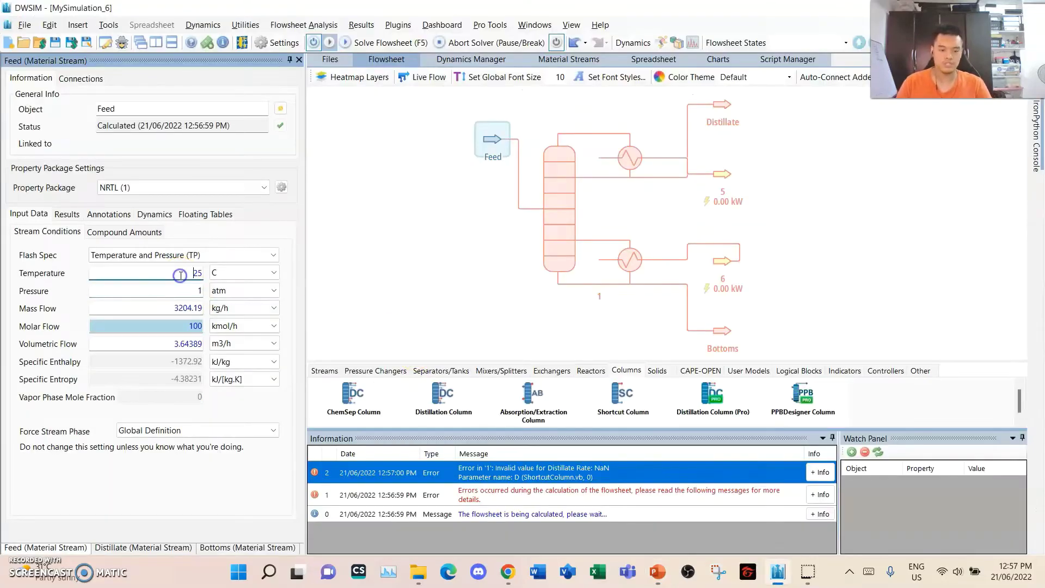
pyautogui.write('25')
pyautogui.press('Return')
pyautogui.click(117, 232)
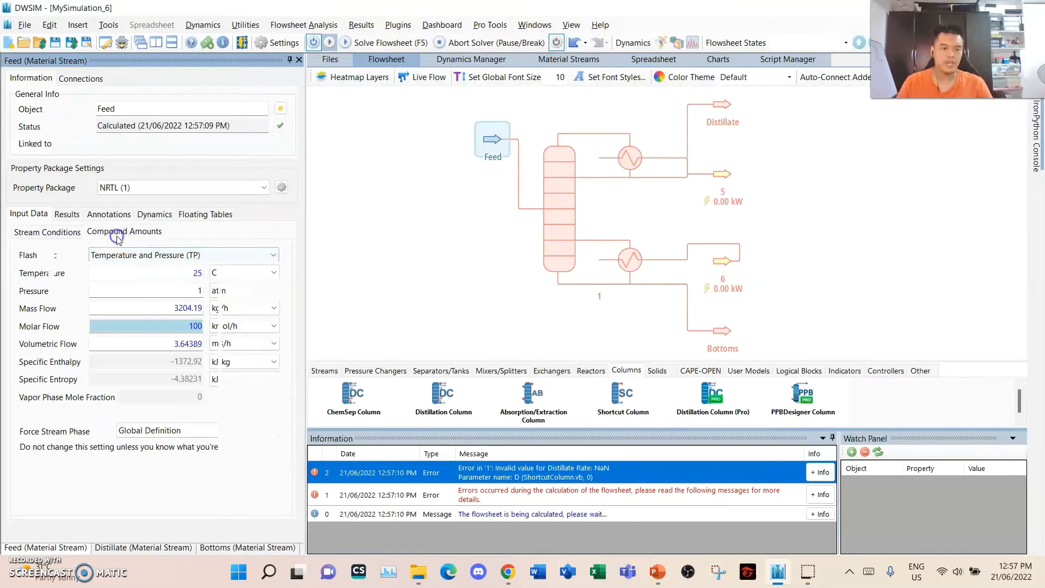
pyautogui.hotkey('alt', 'Tab')
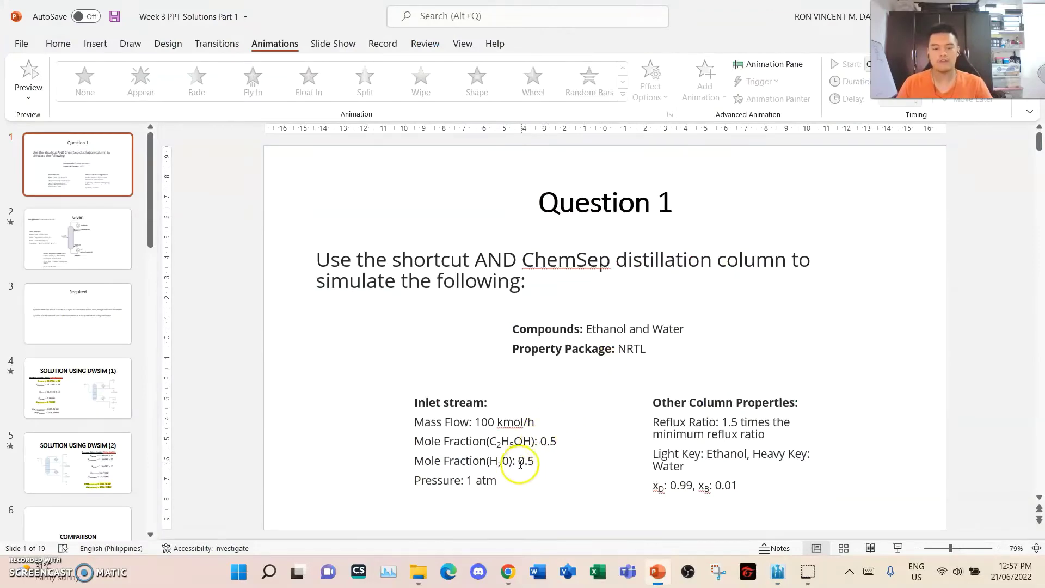
pyautogui.hotkey('alt', 'Tab')
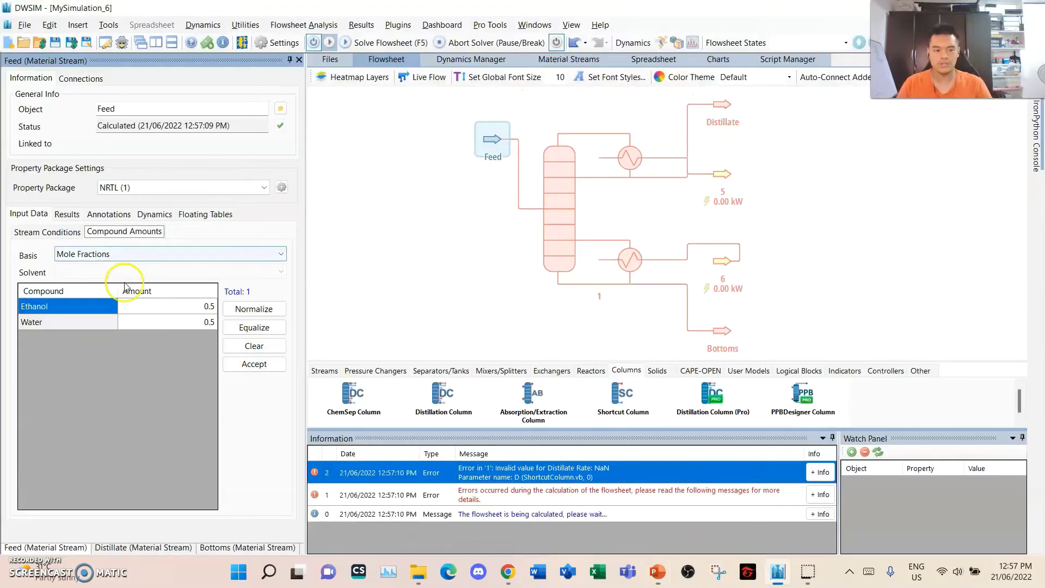
pyautogui.click(254, 364)
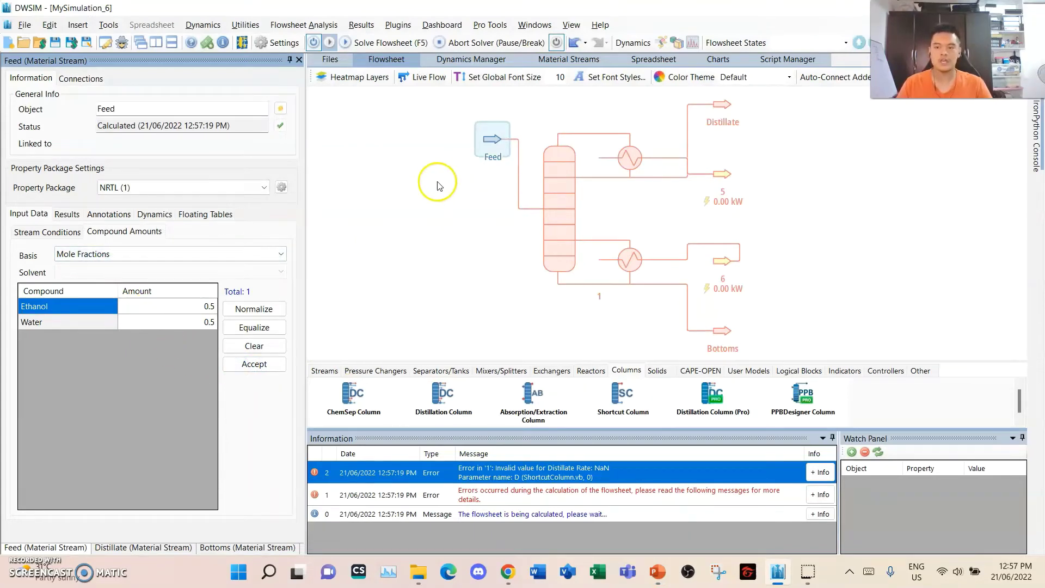
pyautogui.click(446, 216)
# Step: Check the slide's column properties and open the Shortcut Column's settings
pyautogui.hotkey('alt', 'Tab')
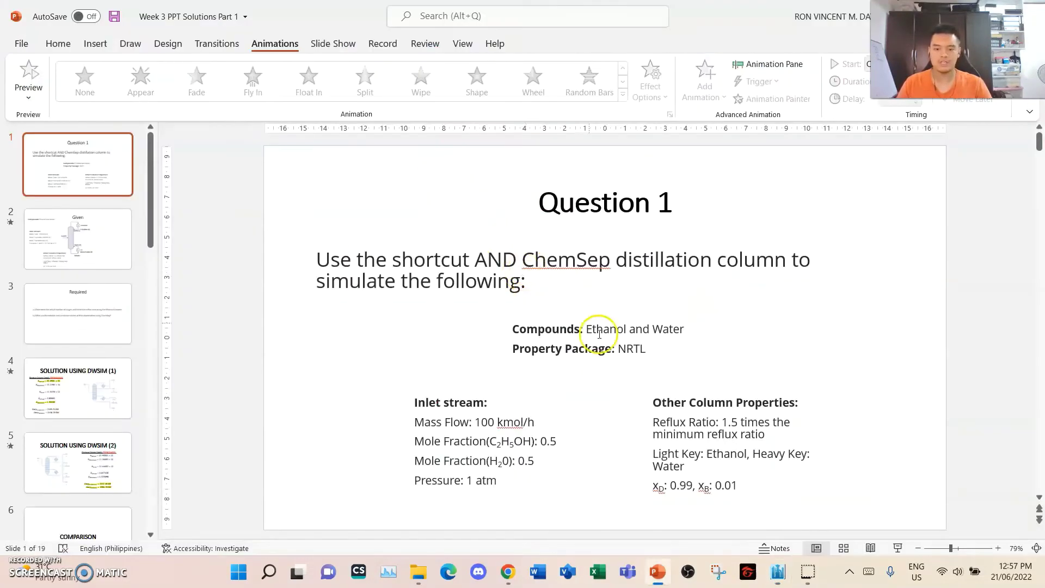
pyautogui.click(677, 415)
pyautogui.hotkey('alt', 'Tab')
pyautogui.click(589, 209)
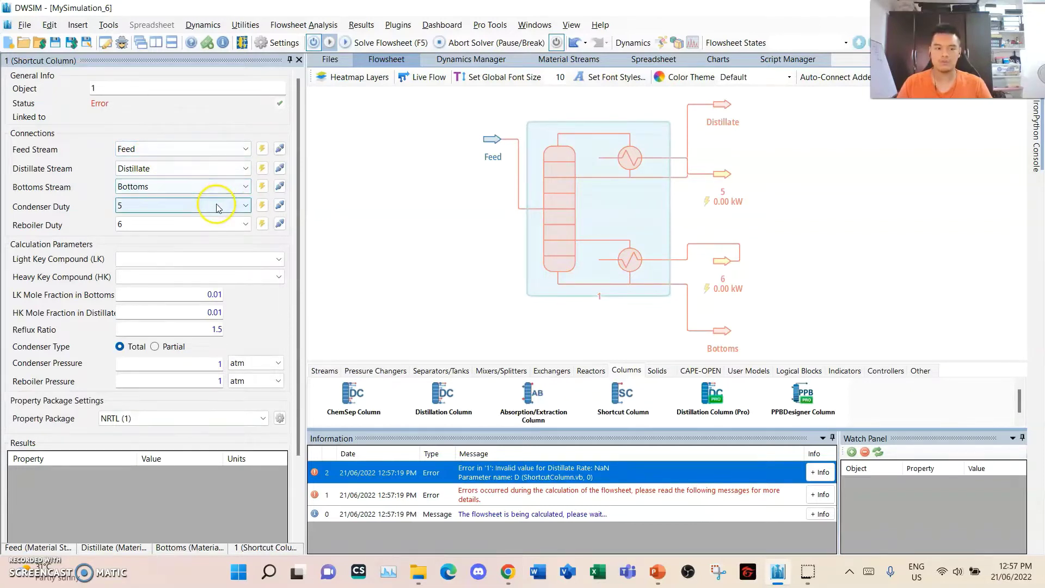
# Step: Set Ethanol as the light key and Water as the heavy key
pyautogui.click(223, 265)
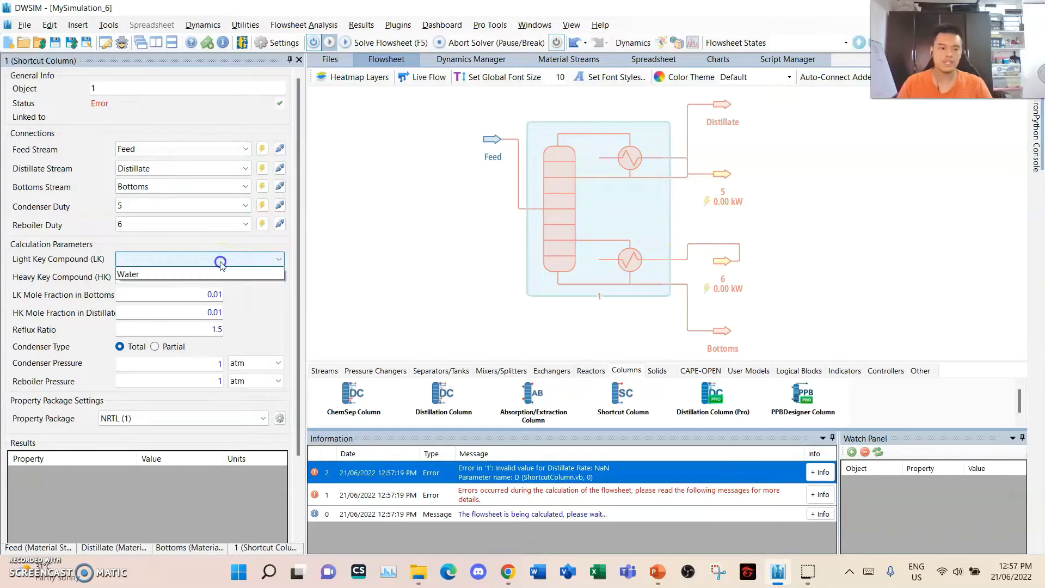
pyautogui.click(213, 273)
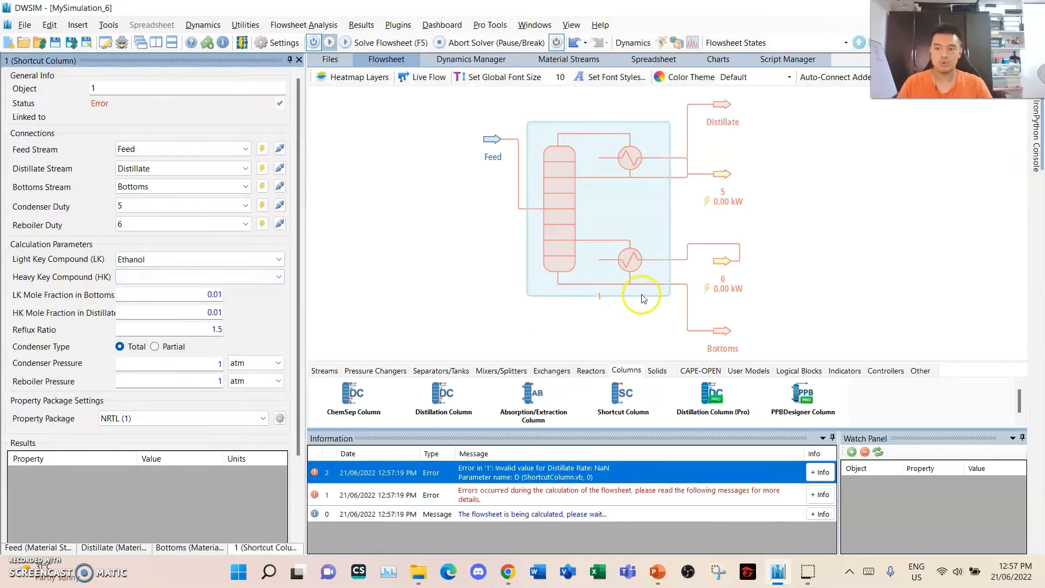
pyautogui.hotkey('alt', 'Tab')
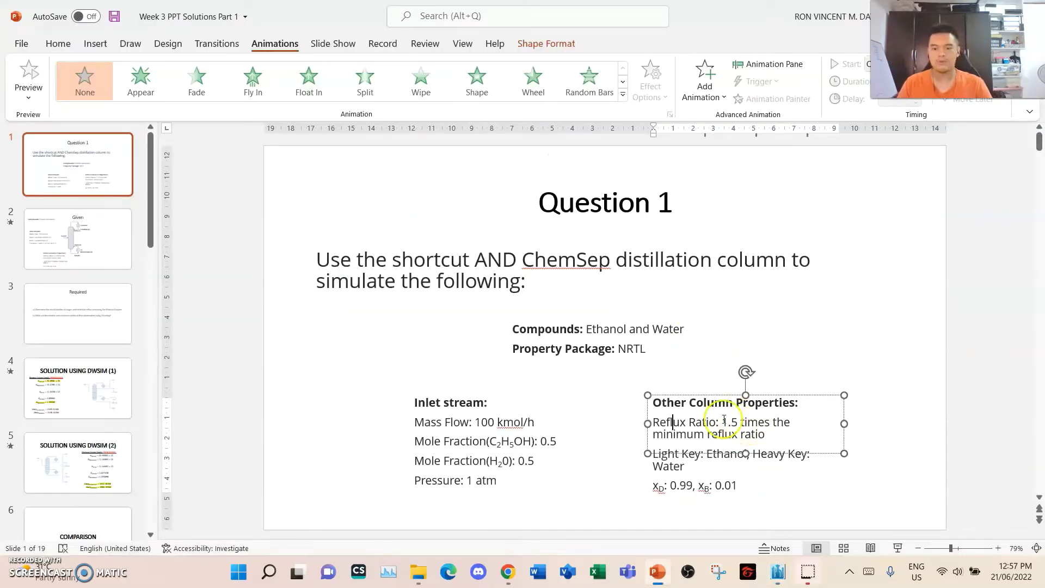
pyautogui.hotkey('alt', 'Tab')
pyautogui.click(245, 277)
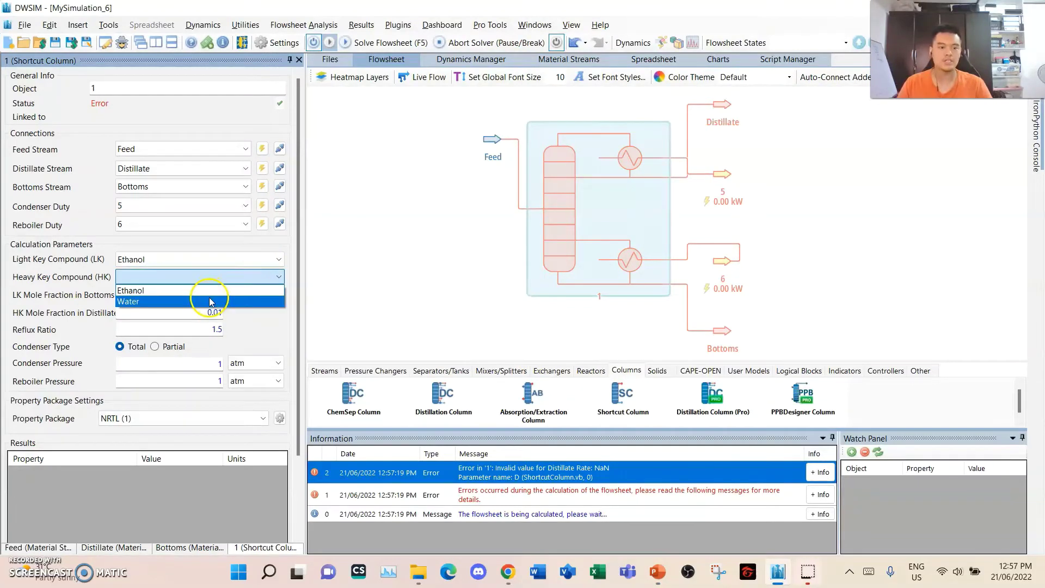
pyautogui.click(210, 297)
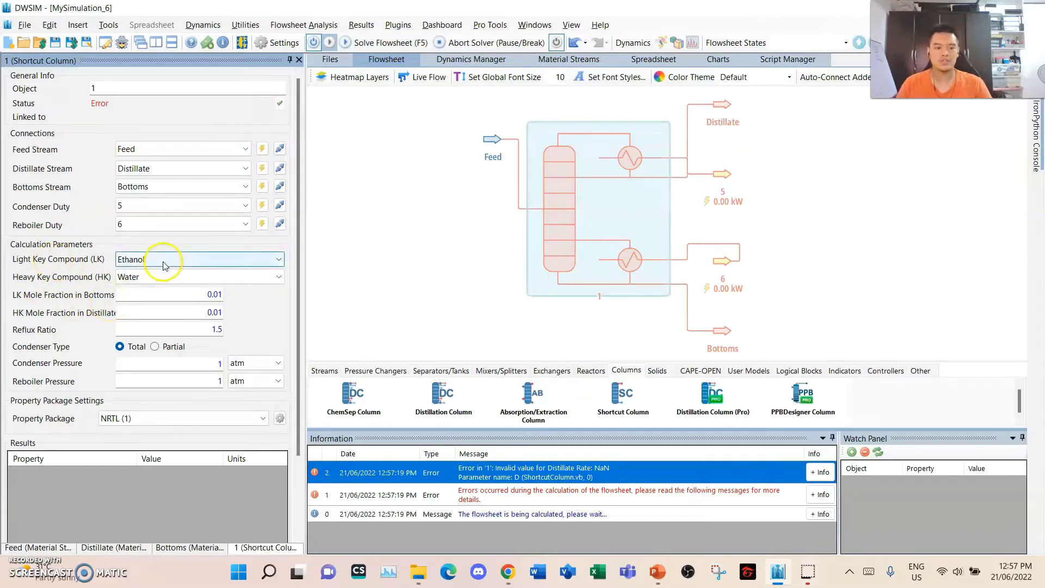
# Step: Set 0.01 key mole fractions and reflux ratio 1.5, solving to minimum reflux 1.93202
pyautogui.hotkey('alt', 'Tab')
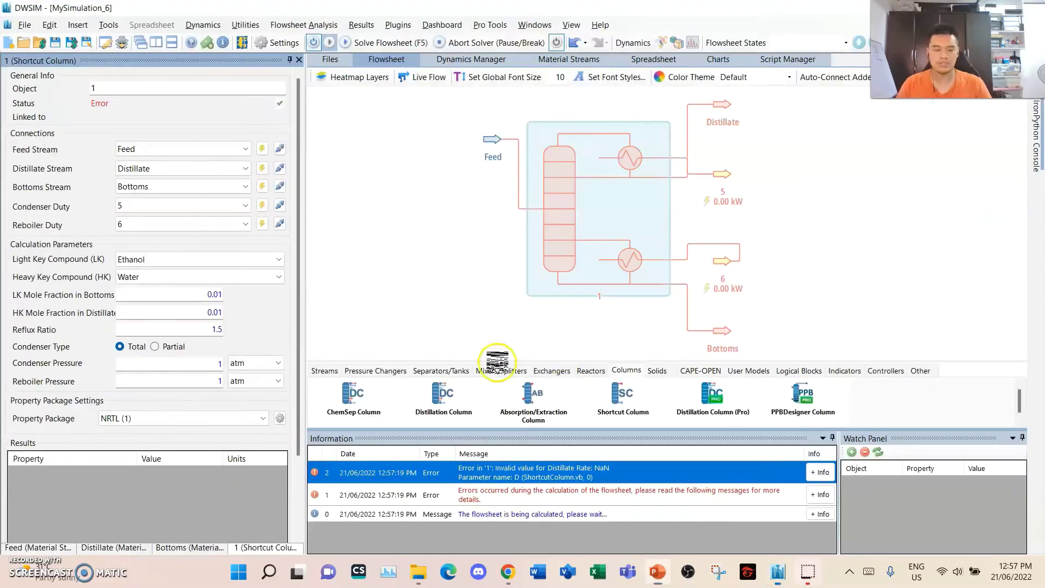
pyautogui.hotkey('alt', 'Tab')
pyautogui.click(207, 313)
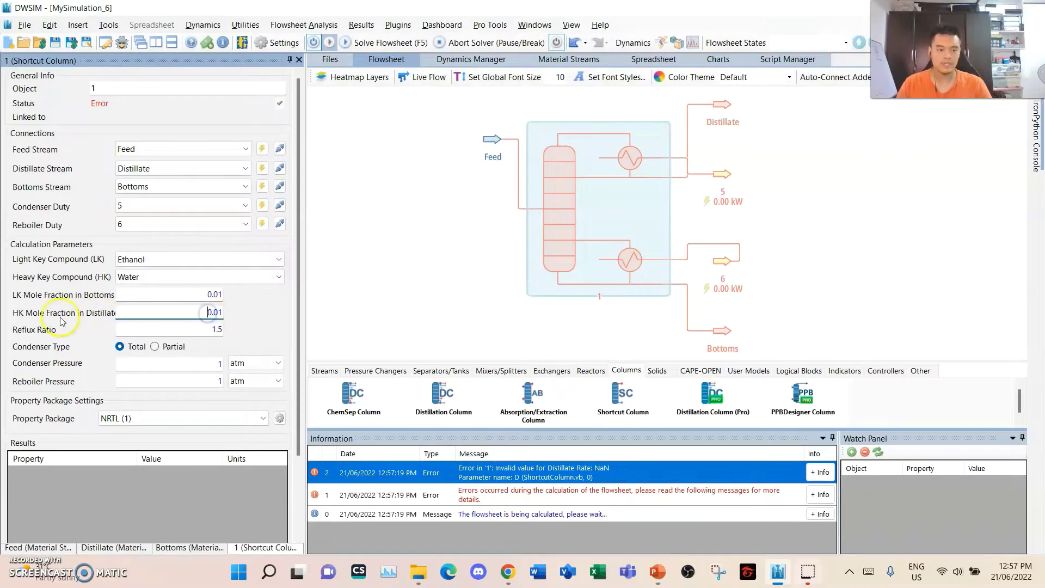
pyautogui.hotkey('alt', 'Tab')
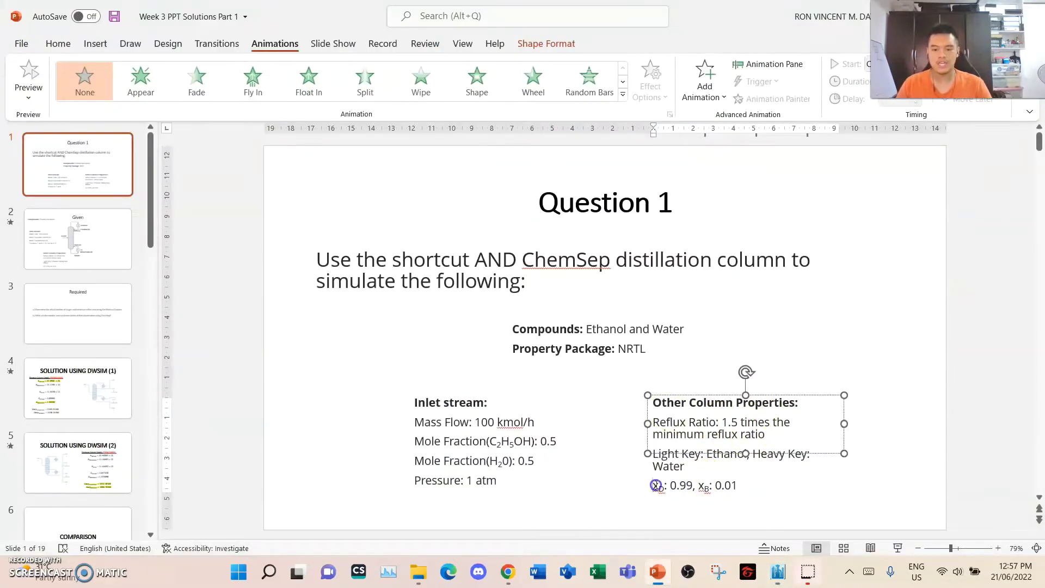
pyautogui.moveTo(683, 485); pyautogui.dragTo(684, 487)
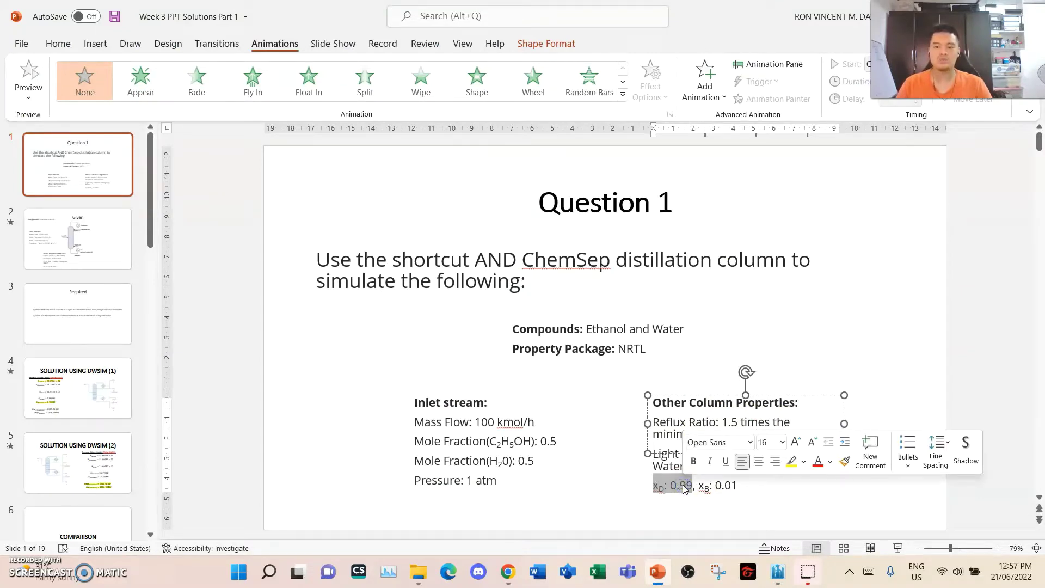
pyautogui.click(682, 484)
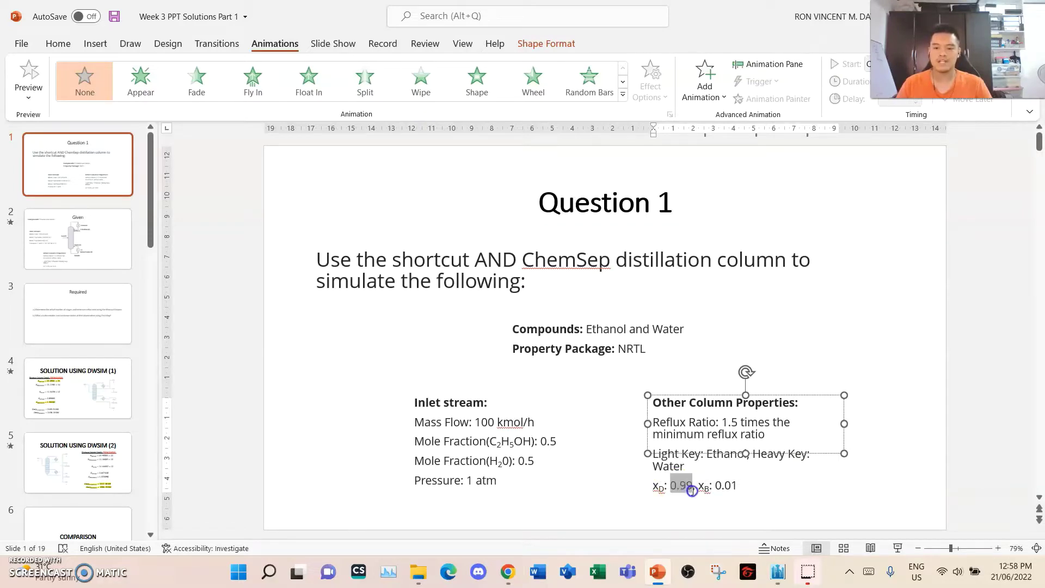
pyautogui.moveTo(692, 491); pyautogui.dragTo(693, 492)
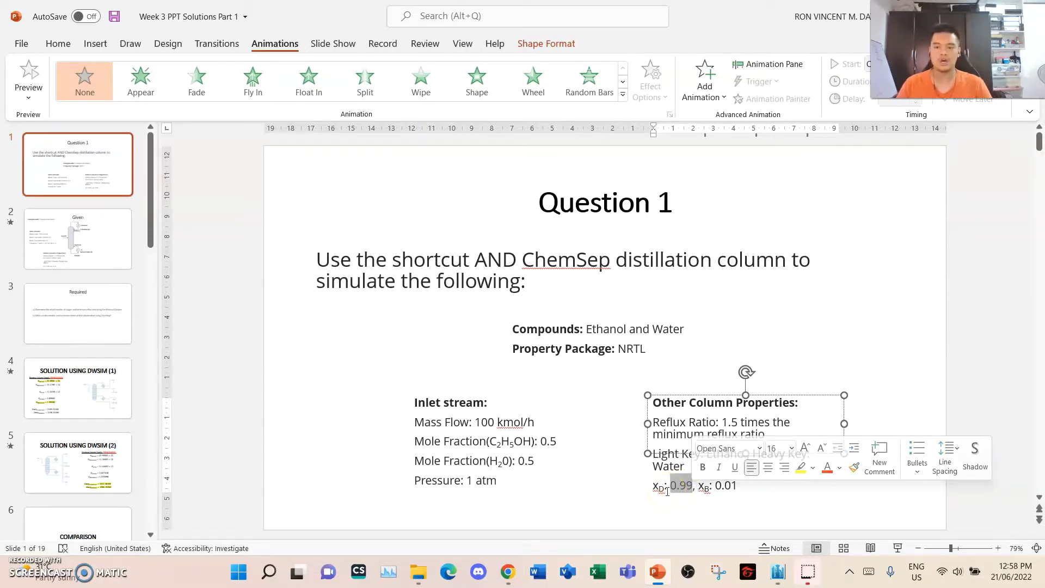
pyautogui.hotkey('alt', 'Tab')
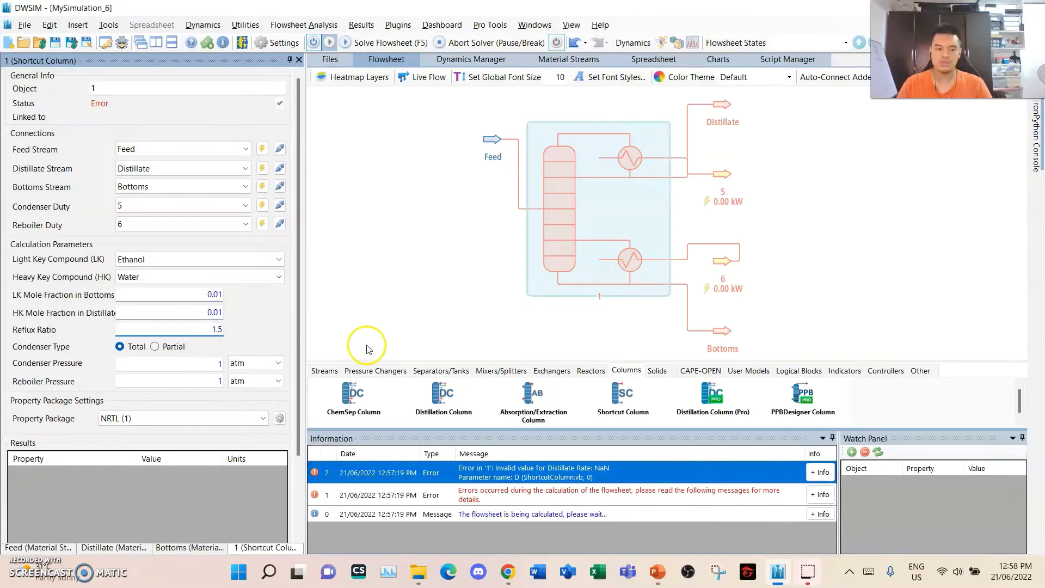
pyautogui.hotkey('alt', 'Tab')
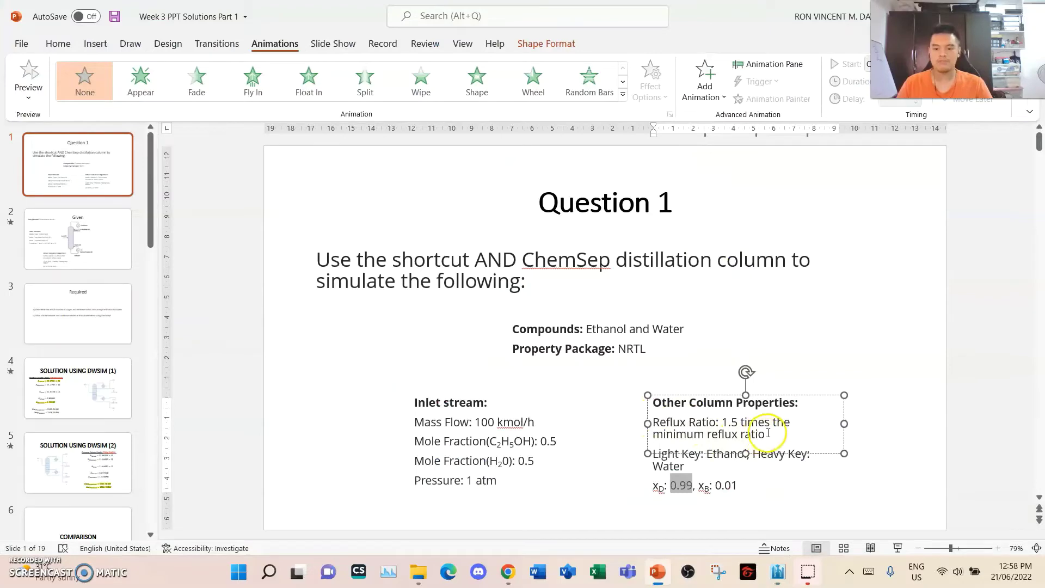
pyautogui.hotkey('alt', 'Tab')
pyautogui.click(209, 330)
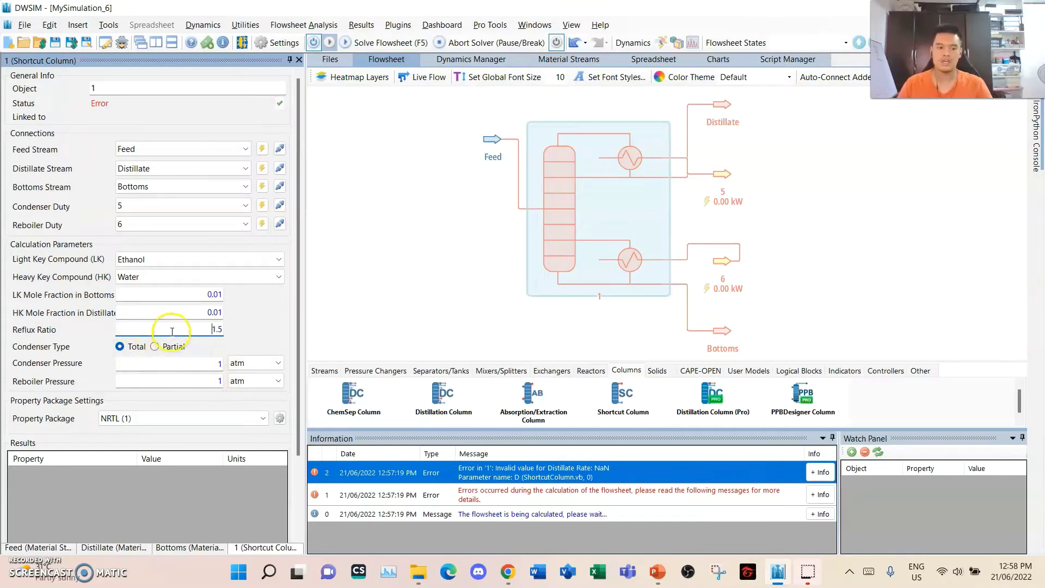
pyautogui.press('Return')
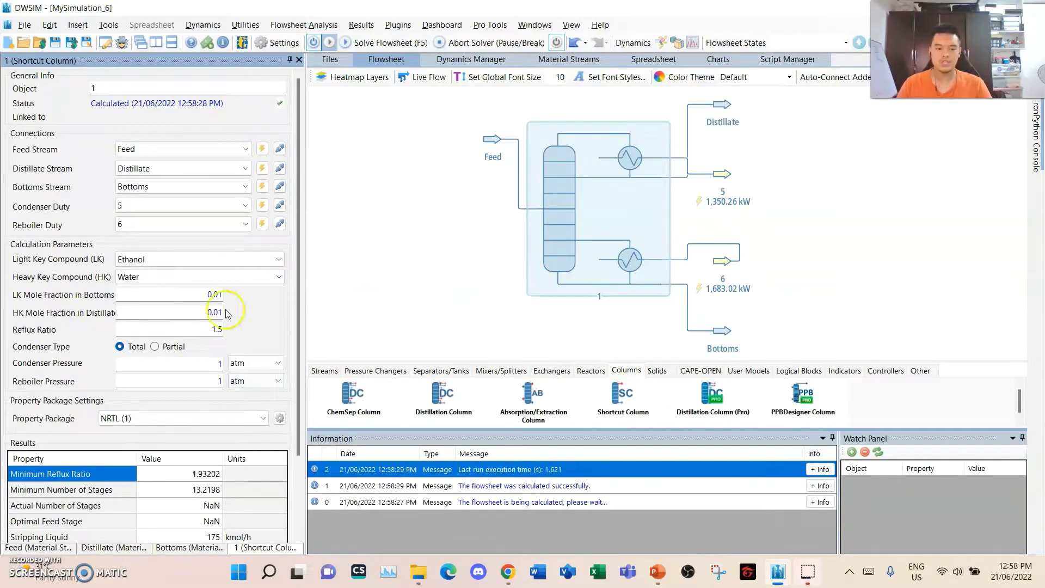
# Step: Set Reflux Ratio to 1.93202*1.5 (2.89803) and re-solve for 23.0956 actual stages
pyautogui.scroll(-1, 223, 305)
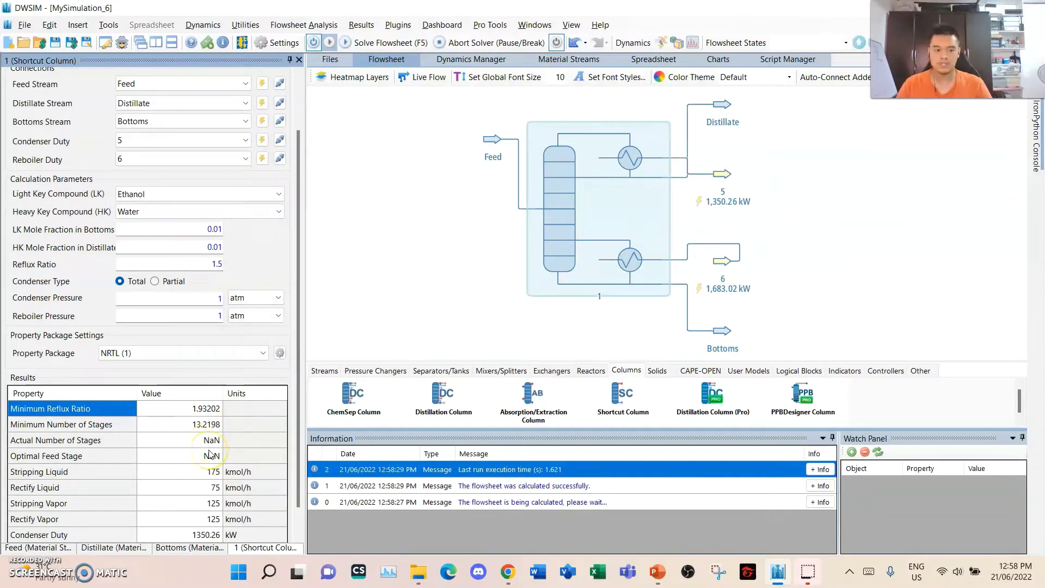
pyautogui.doubleClick(231, 265)
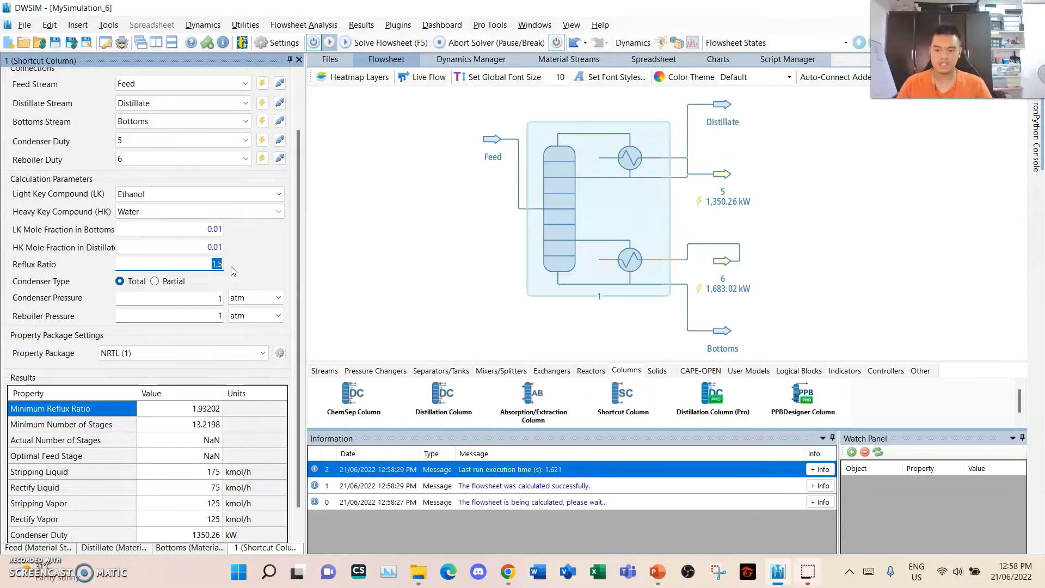
pyautogui.hotkey('alt', 'Tab')
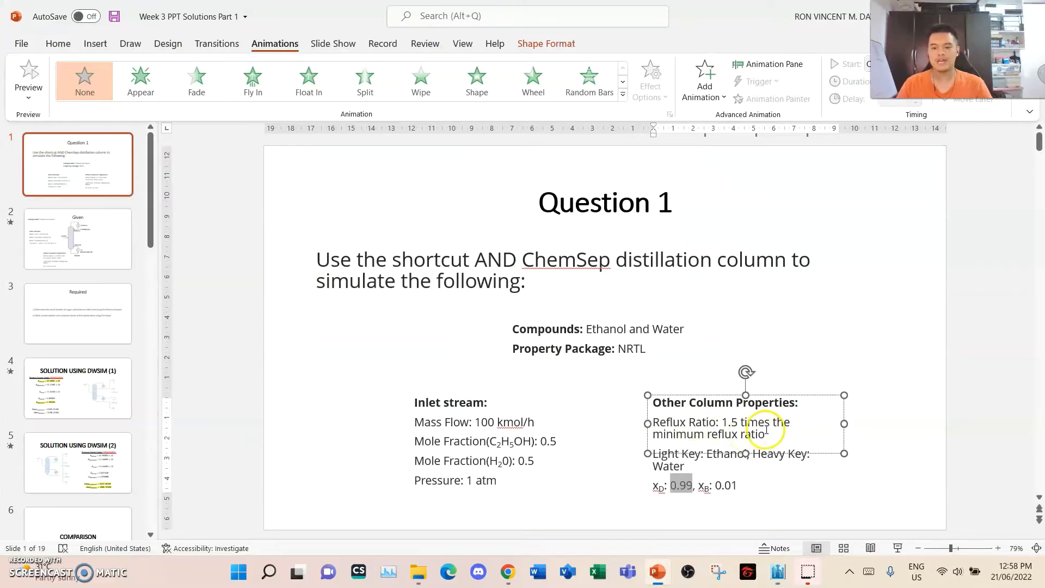
pyautogui.hotkey('alt', 'Tab')
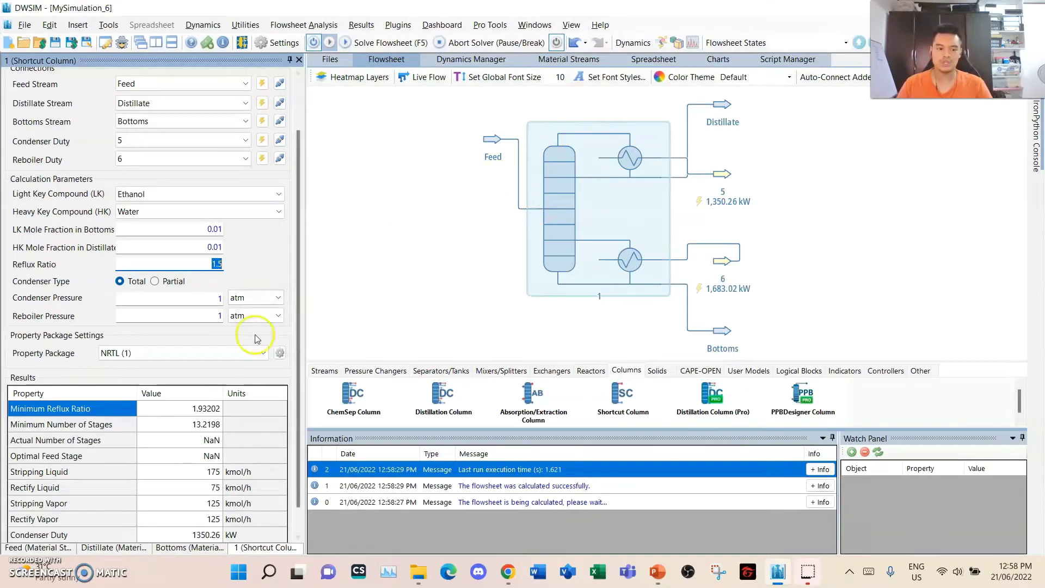
pyautogui.click(206, 408)
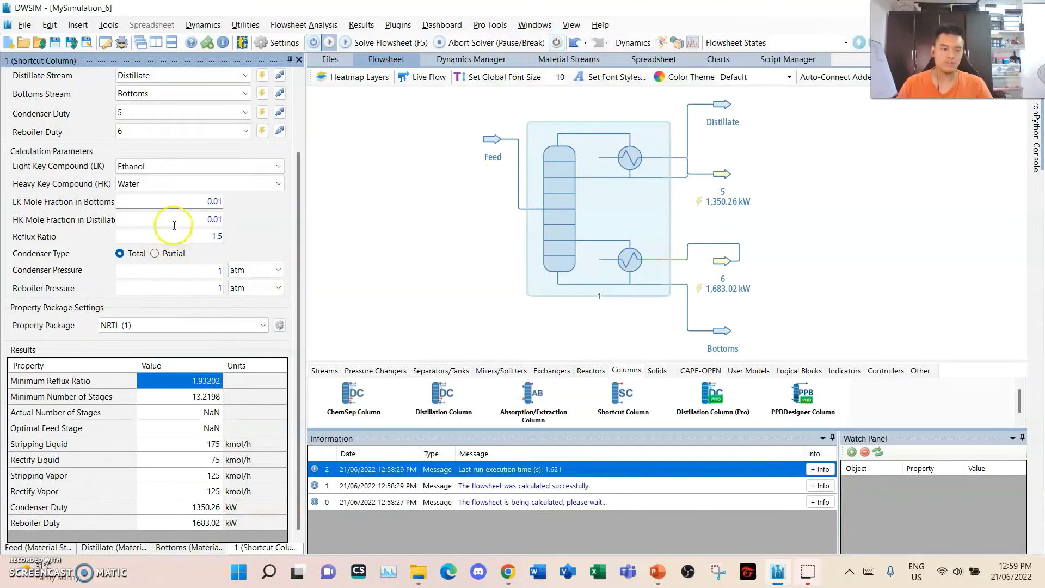
pyautogui.click(192, 380)
pyautogui.doubleClick(212, 237)
pyautogui.write('1.93202')
pyautogui.write('*1.5')
pyautogui.press('Return')
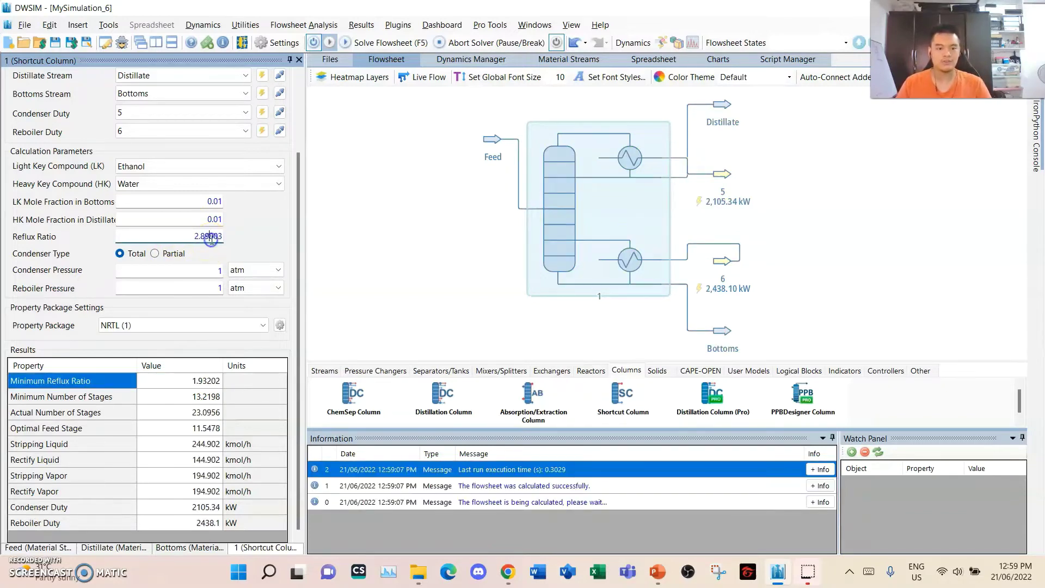
pyautogui.click(230, 245)
pyautogui.click(202, 432)
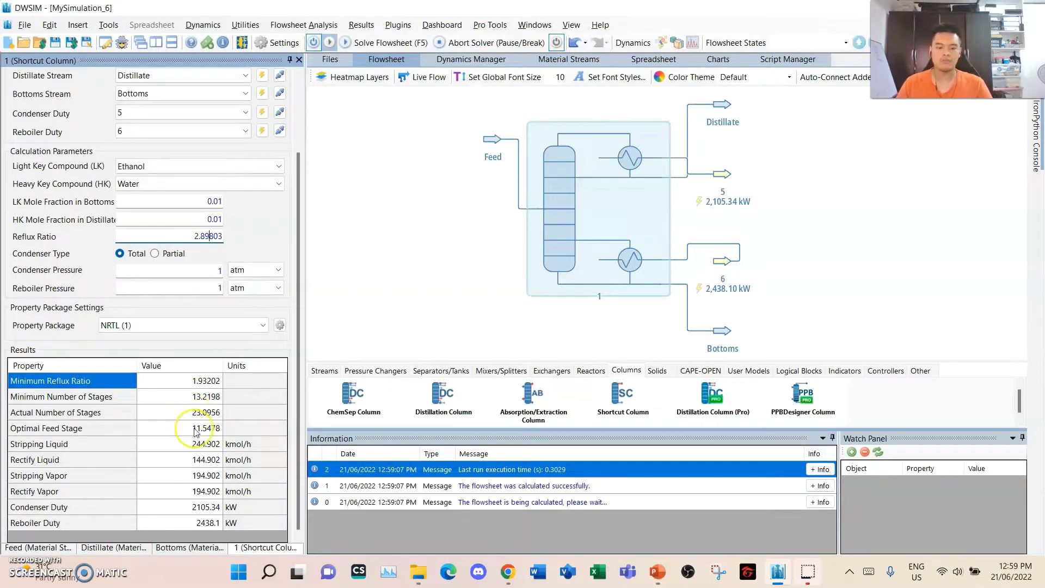
pyautogui.click(437, 254)
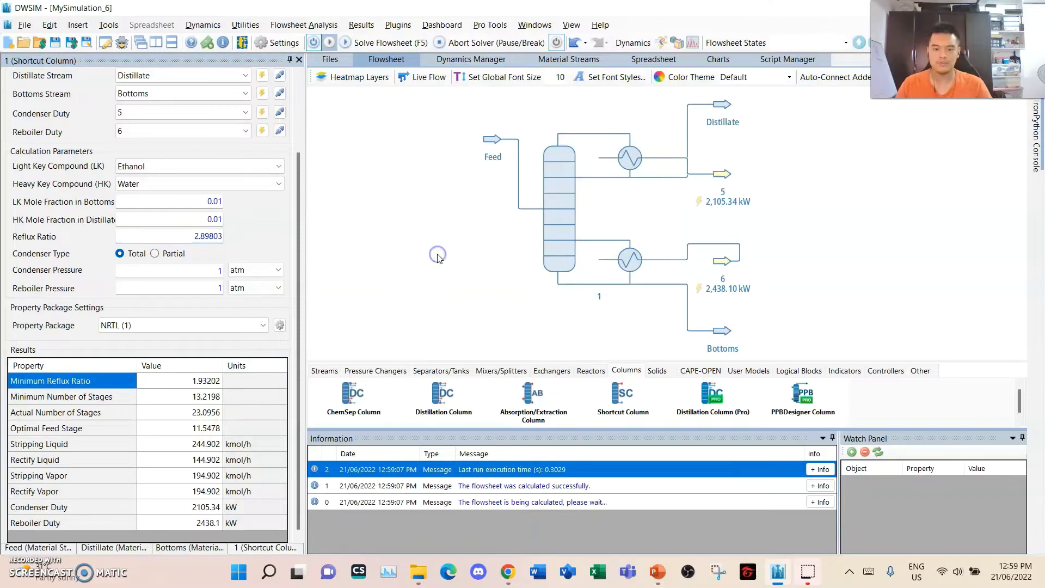
# Step: Compare minimum stages, actual stages and minimum reflux against the Required slide, then present it
pyautogui.hotkey('alt', 'Tab')
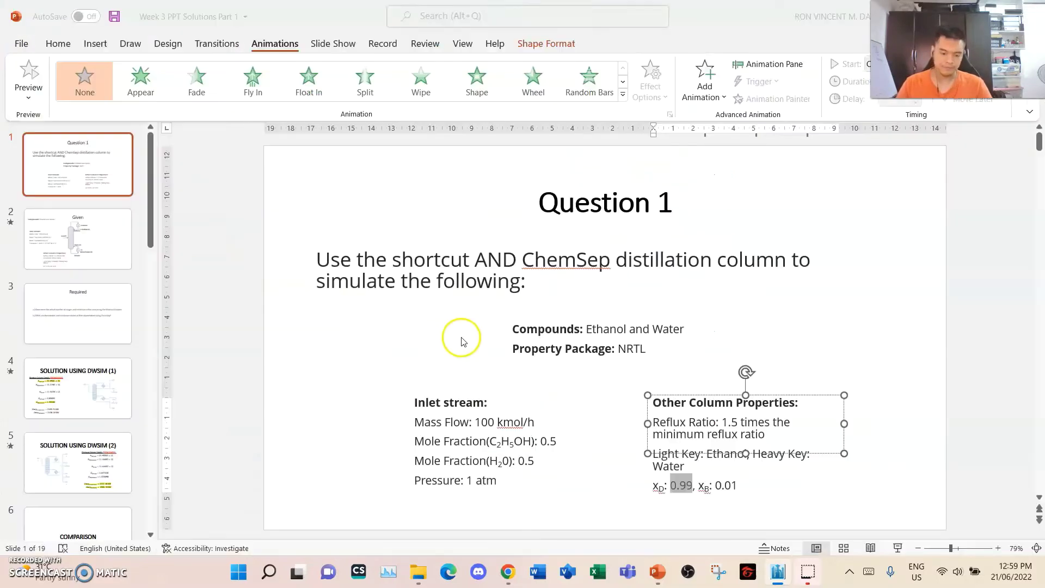
pyautogui.click(87, 332)
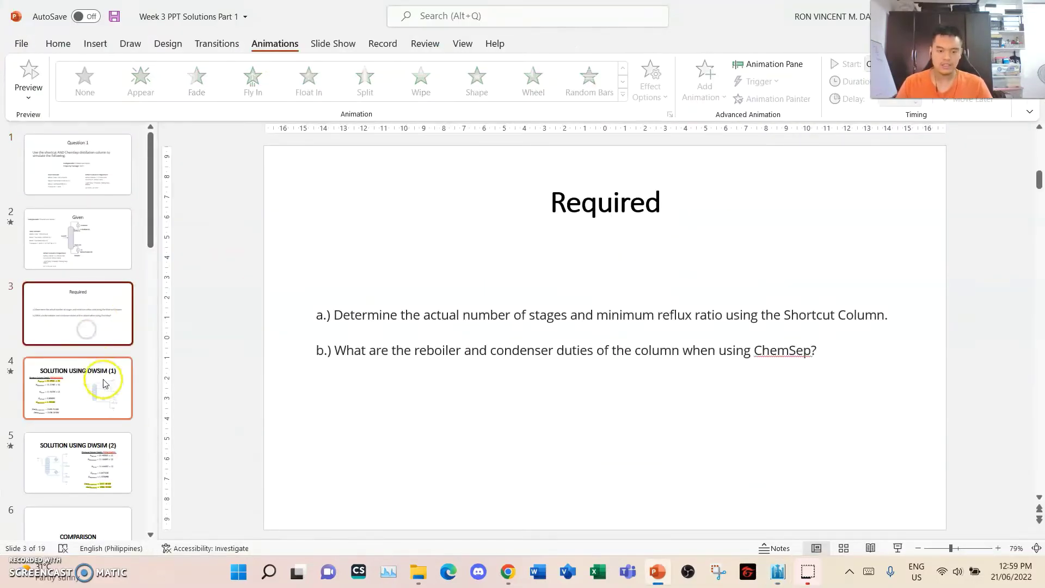
pyautogui.hotkey('alt', 'Tab')
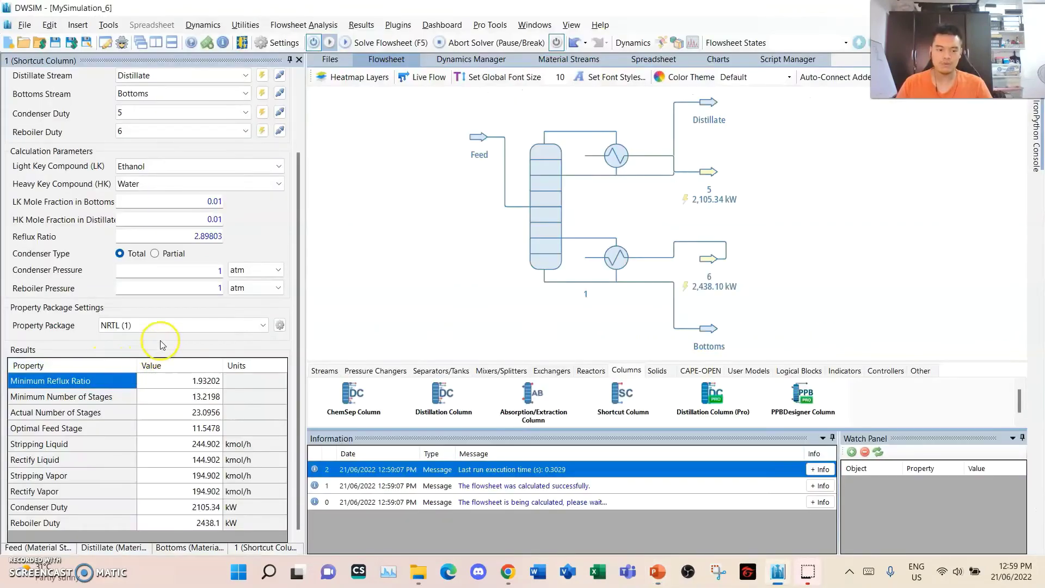
pyautogui.hotkey('alt', 'Tab')
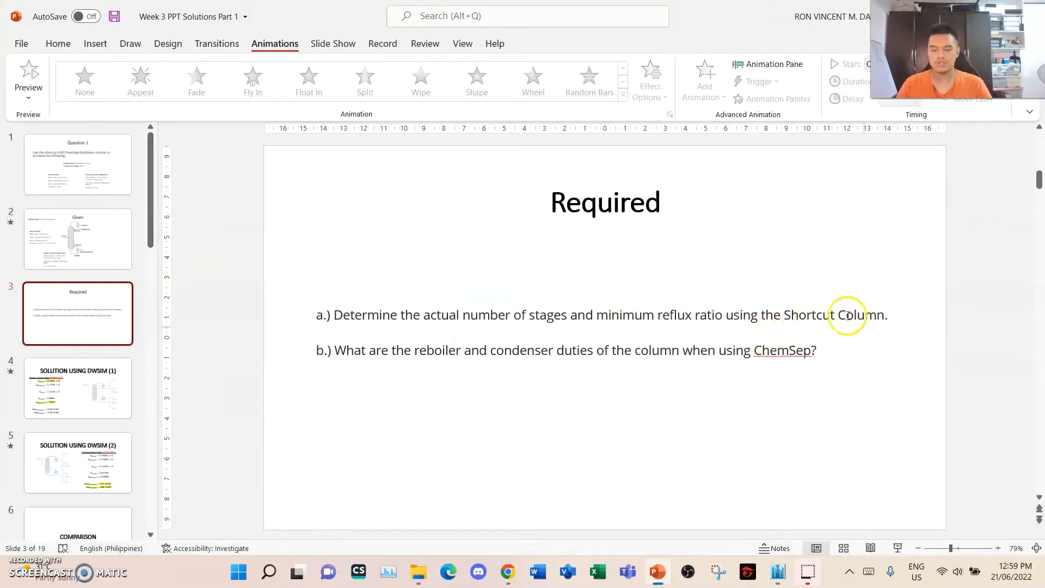
pyautogui.hotkey('alt', 'Tab')
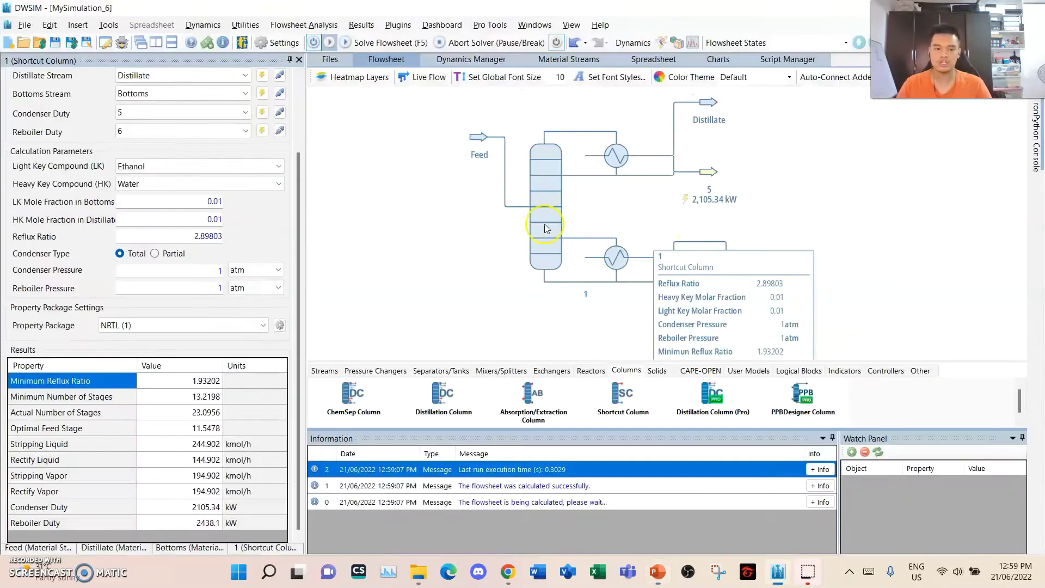
pyautogui.click(205, 401)
pyautogui.click(205, 414)
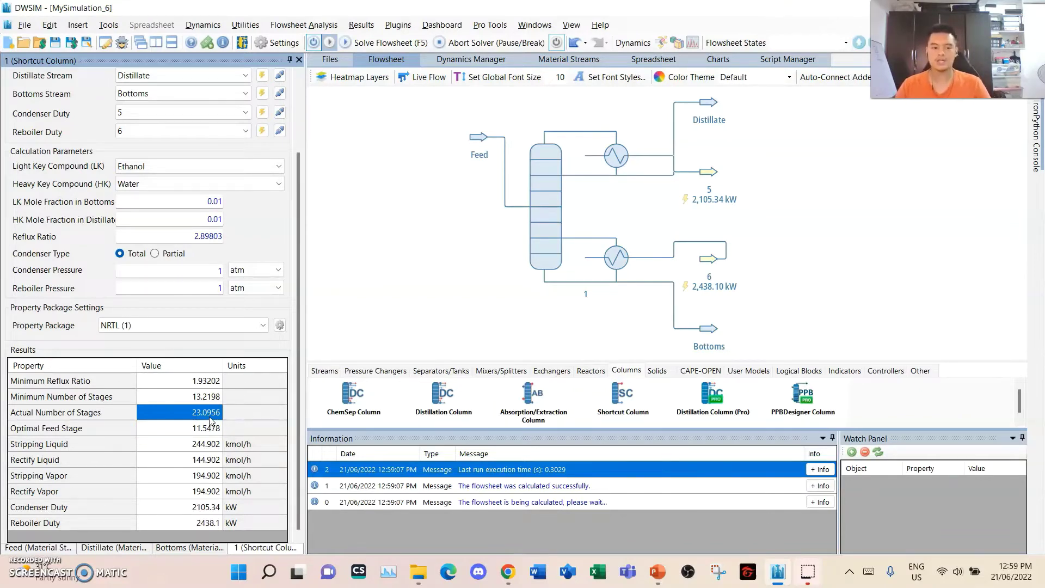
pyautogui.click(215, 385)
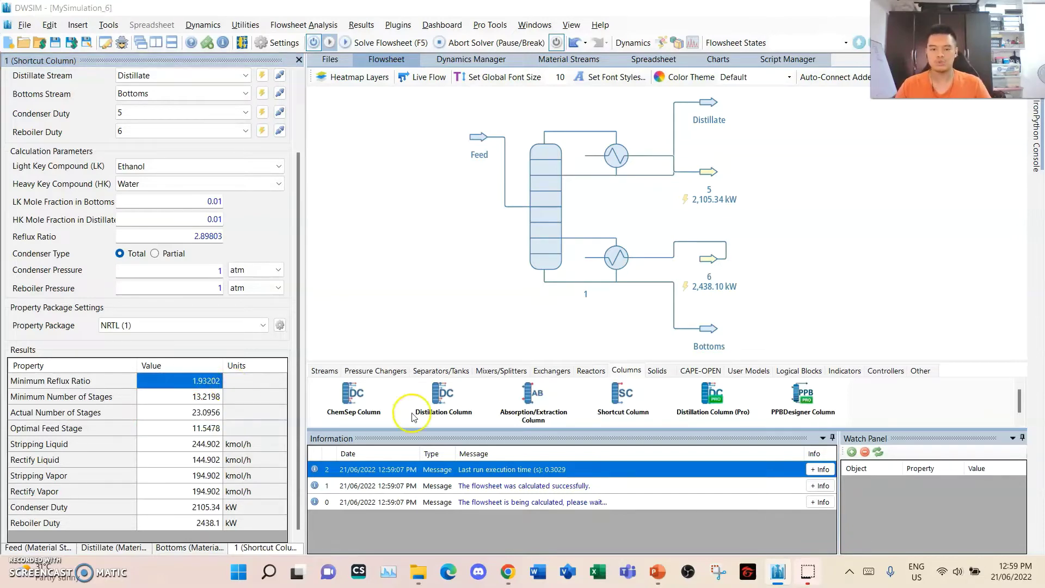
pyautogui.hotkey('alt', 'Tab')
pyautogui.click(263, 404)
pyautogui.click(897, 548)
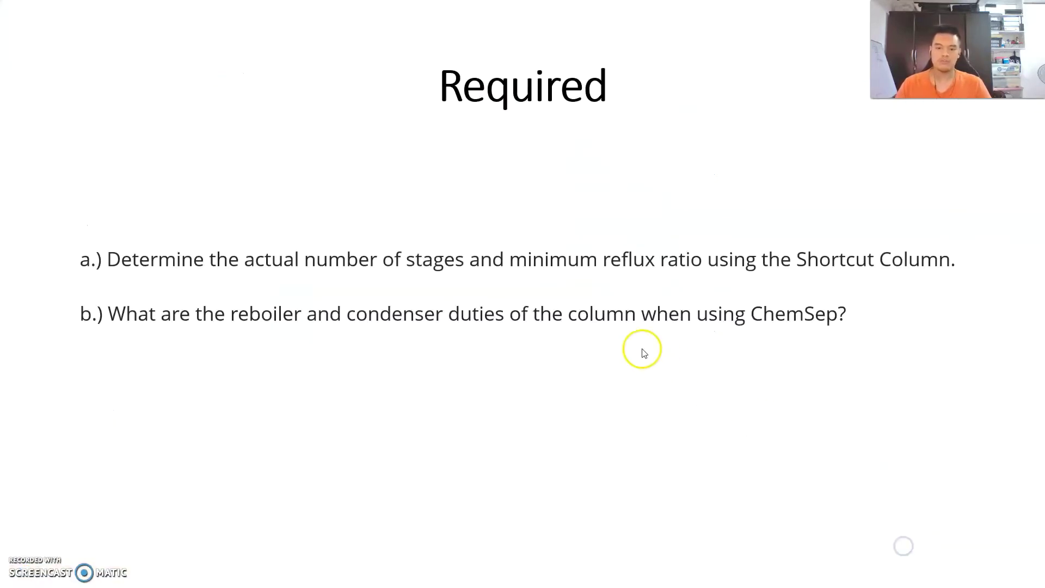
# Step: Step through the Solution Using DWSIM (1) and (2) slides, then go back to DWSIM
pyautogui.click(641, 352)
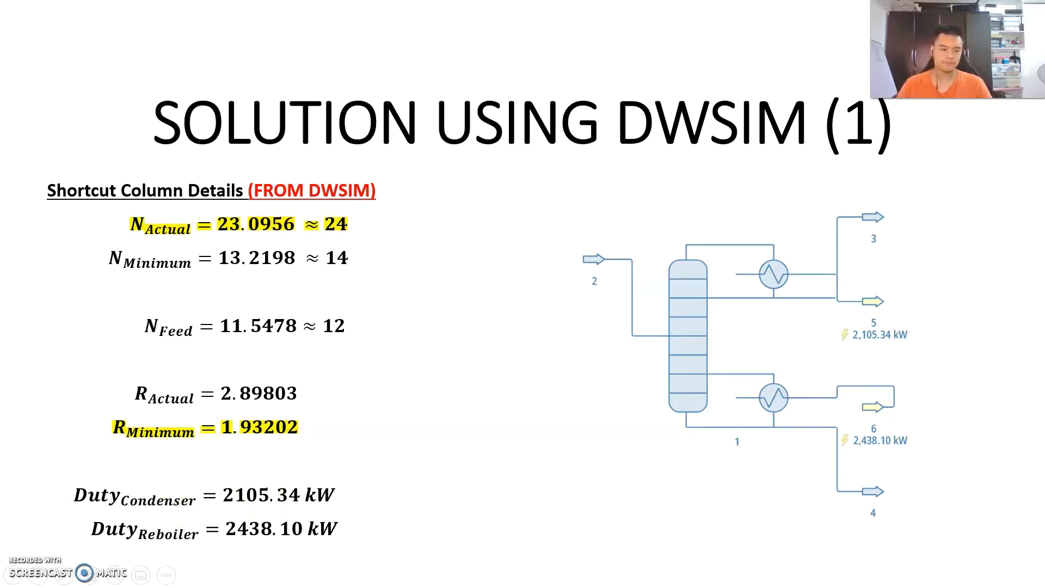
pyautogui.press('Right')
pyautogui.hotkey('alt', 'Tab')
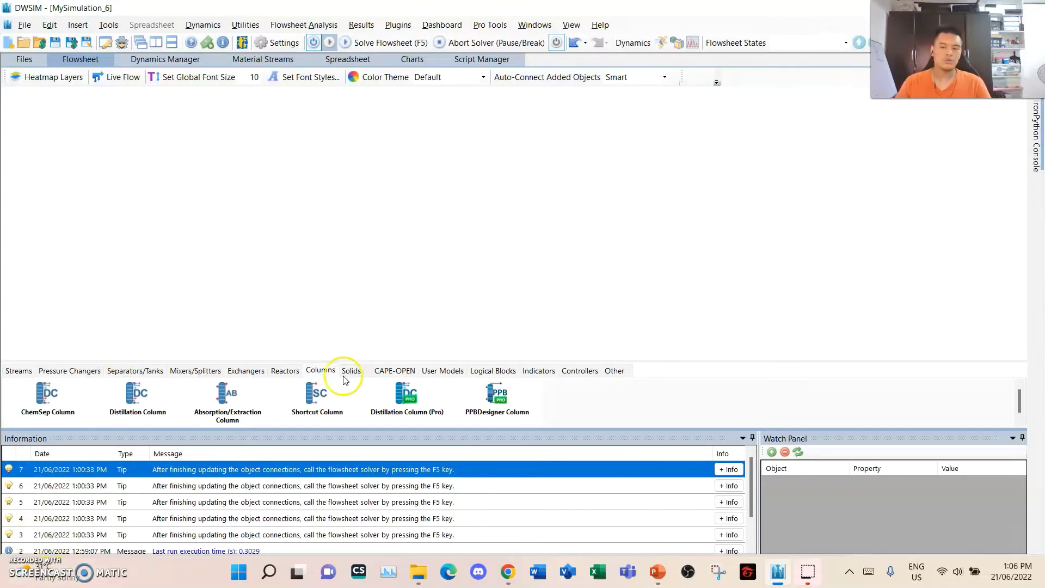
# Step: Check Question 1 on the slides, then show DWSIM's Streams objects palette
pyautogui.hotkey('alt', 'Tab')
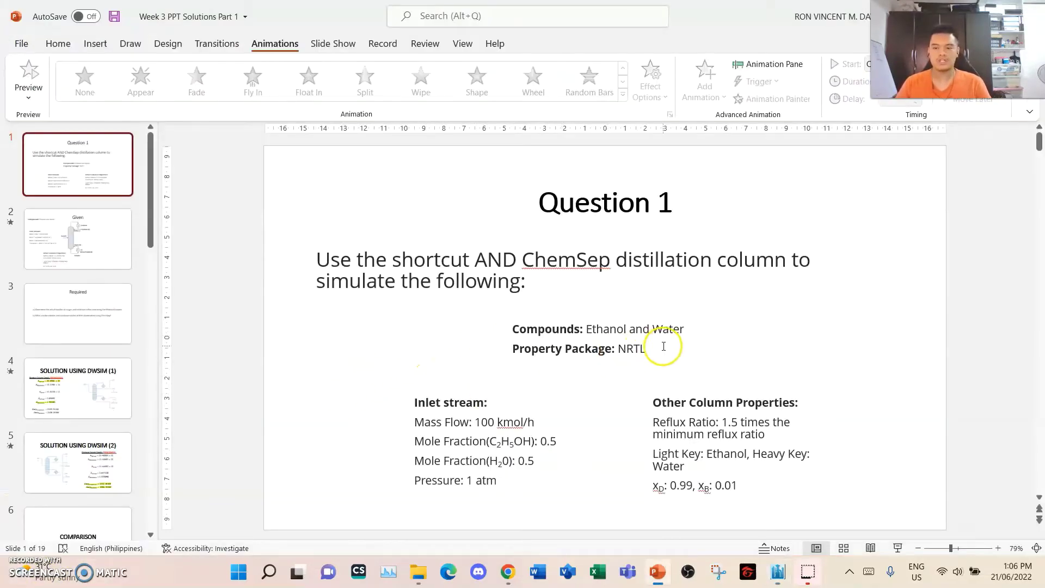
pyautogui.hotkey('alt', 'Tab')
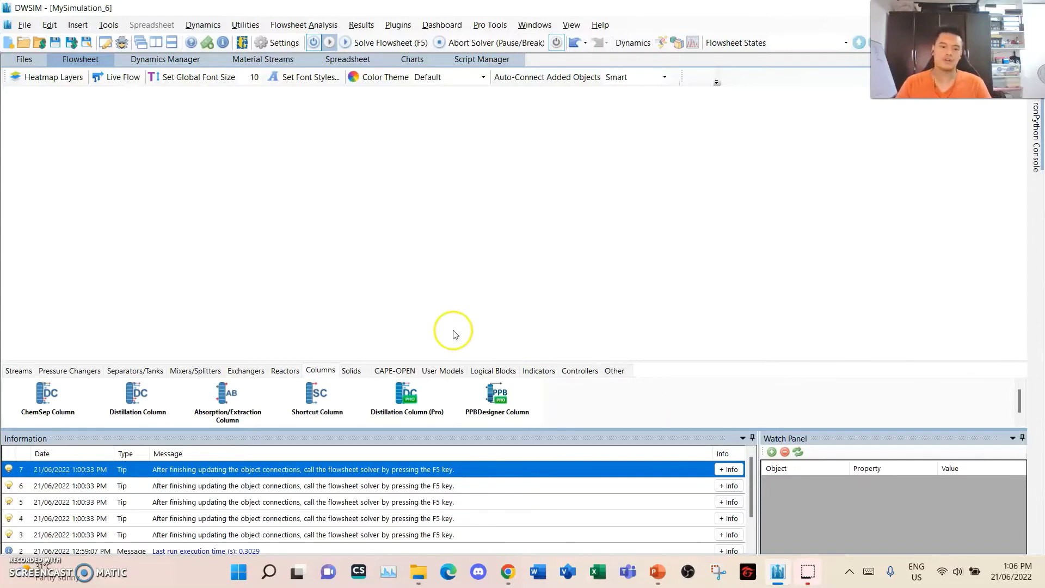
pyautogui.hotkey('alt', 'Tab')
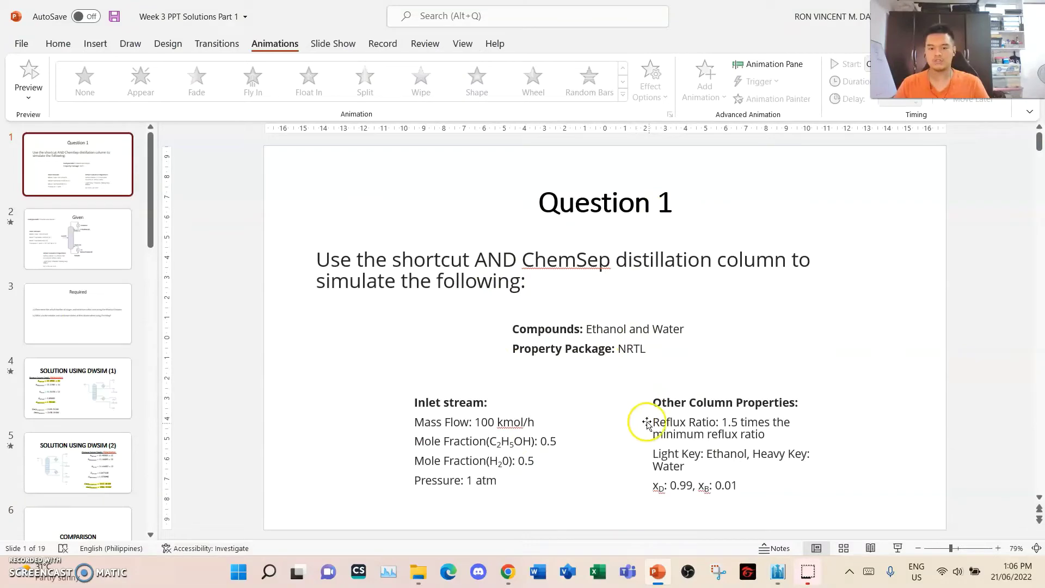
pyautogui.hotkey('alt', 'Tab')
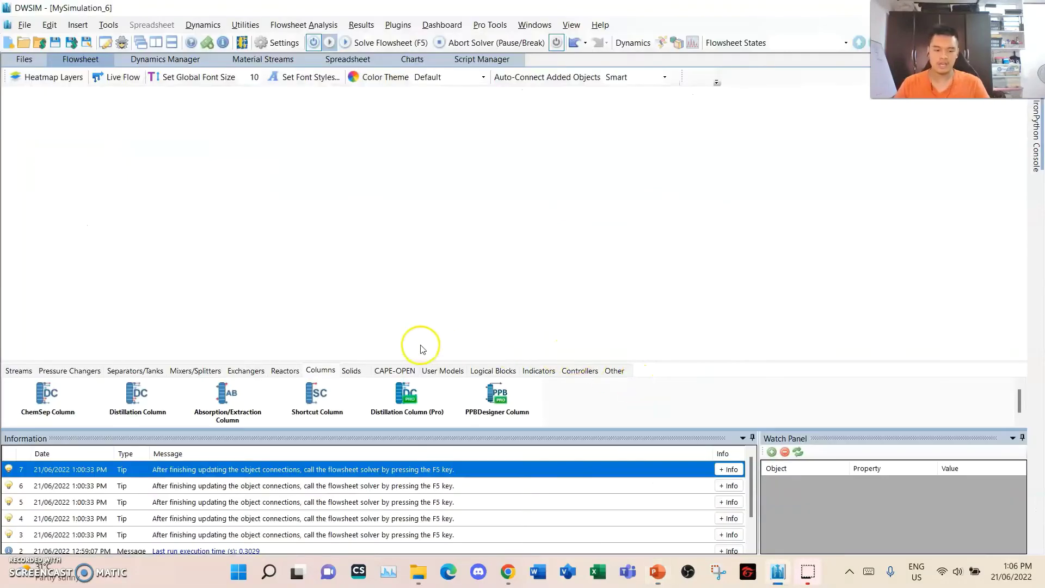
pyautogui.click(18, 370)
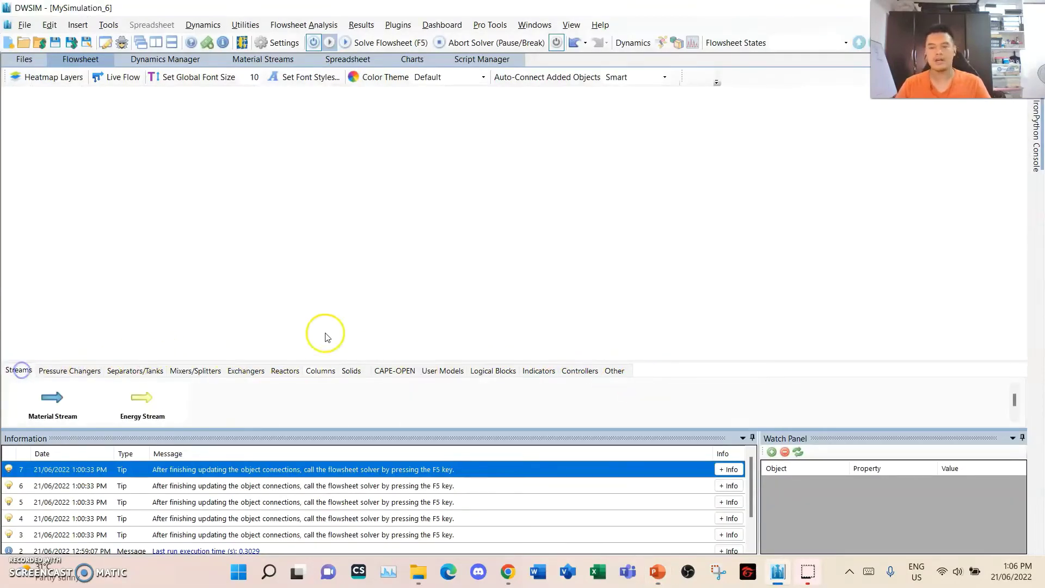
# Step: Place the material and energy streams around the flowsheet canvas
pyautogui.moveTo(49, 403); pyautogui.dragTo(182, 184)
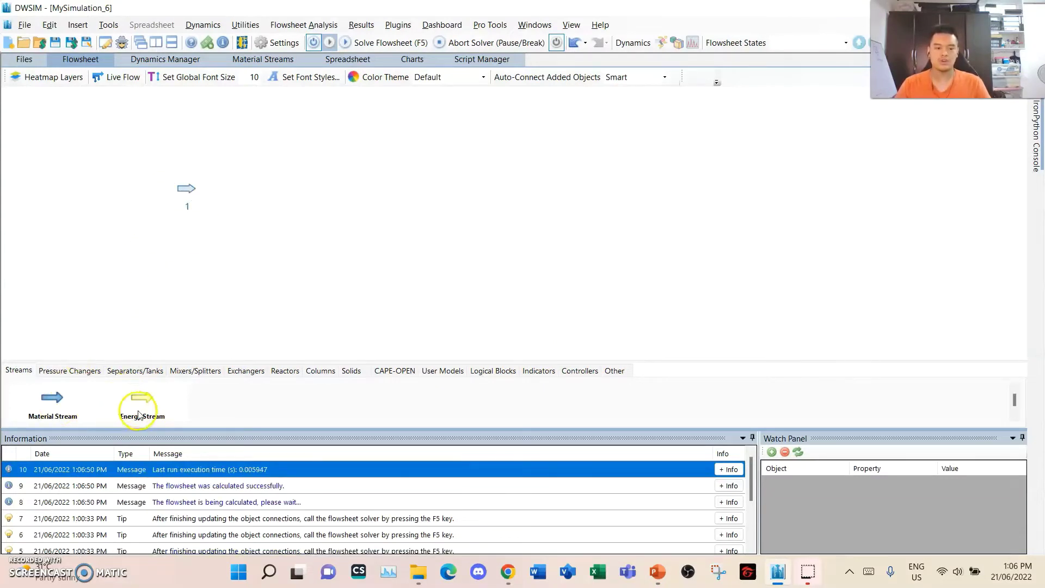
pyautogui.moveTo(59, 405); pyautogui.dragTo(466, 257)
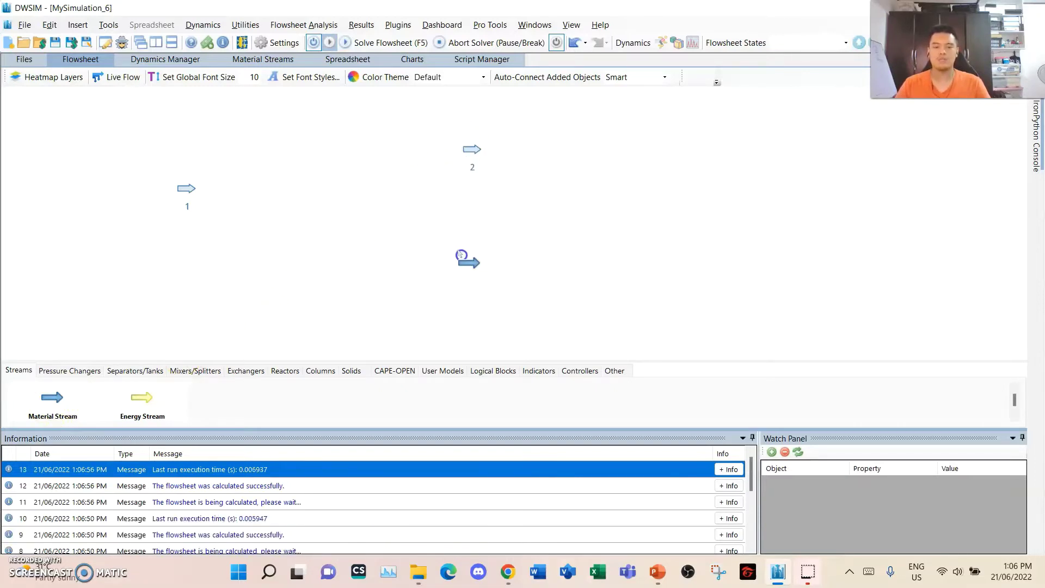
pyautogui.moveTo(118, 409); pyautogui.dragTo(472, 312)
pyautogui.moveTo(192, 375); pyautogui.dragTo(469, 190)
# Step: Rename material stream 1 to Feed
pyautogui.click(186, 188)
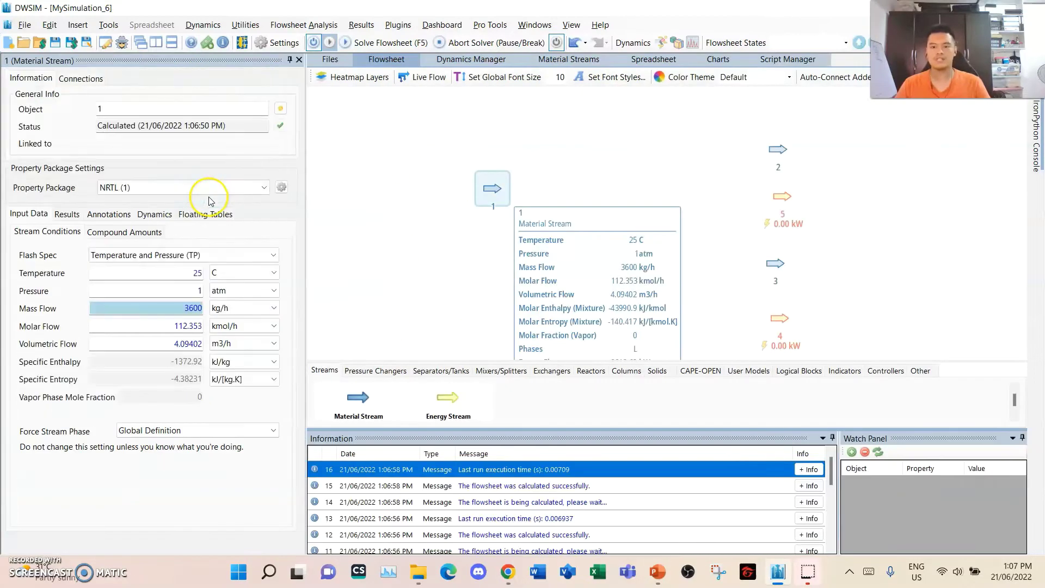
pyautogui.doubleClick(140, 109)
pyautogui.write('FG')
pyautogui.press('Return')
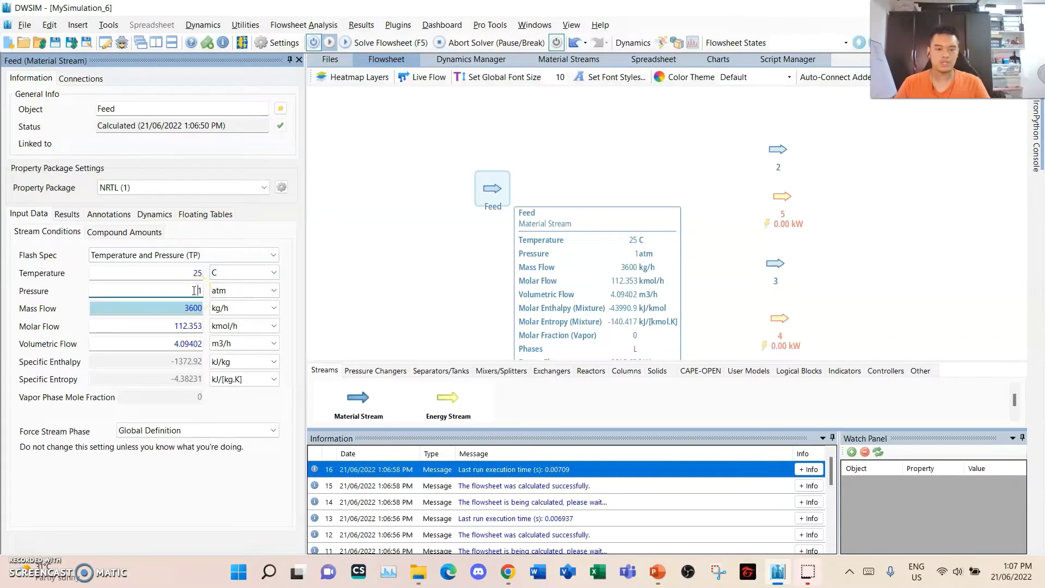
# Step: Give the Feed a molar flow of 100 kmol/h and verify its 0.5/0.5 ethanol–water fractions against the slide
pyautogui.moveTo(174, 326); pyautogui.dragTo(204, 332)
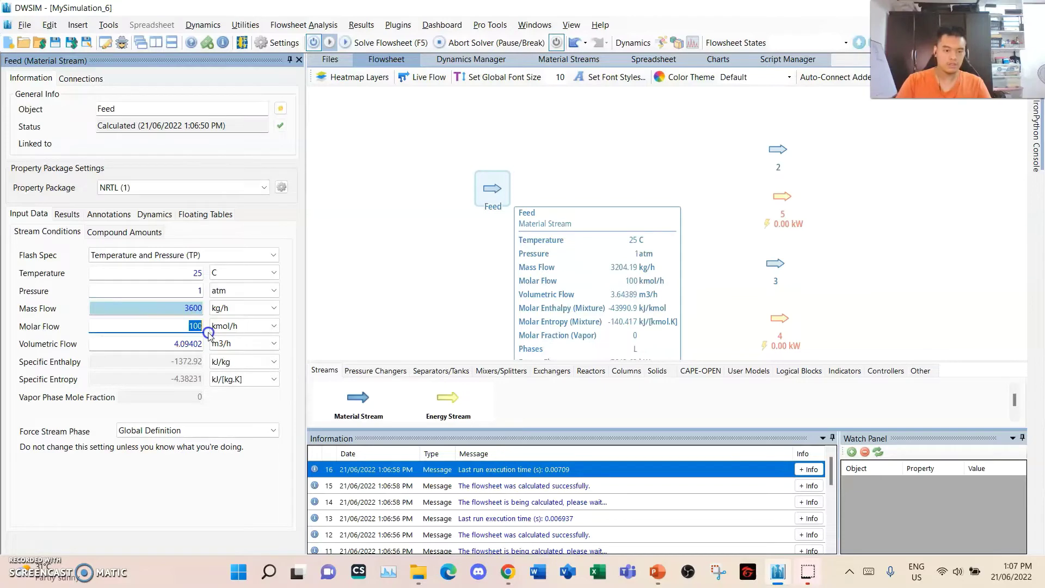
pyautogui.hotkey('alt', 'Tab')
pyautogui.hotkey('alt', 'Tab')
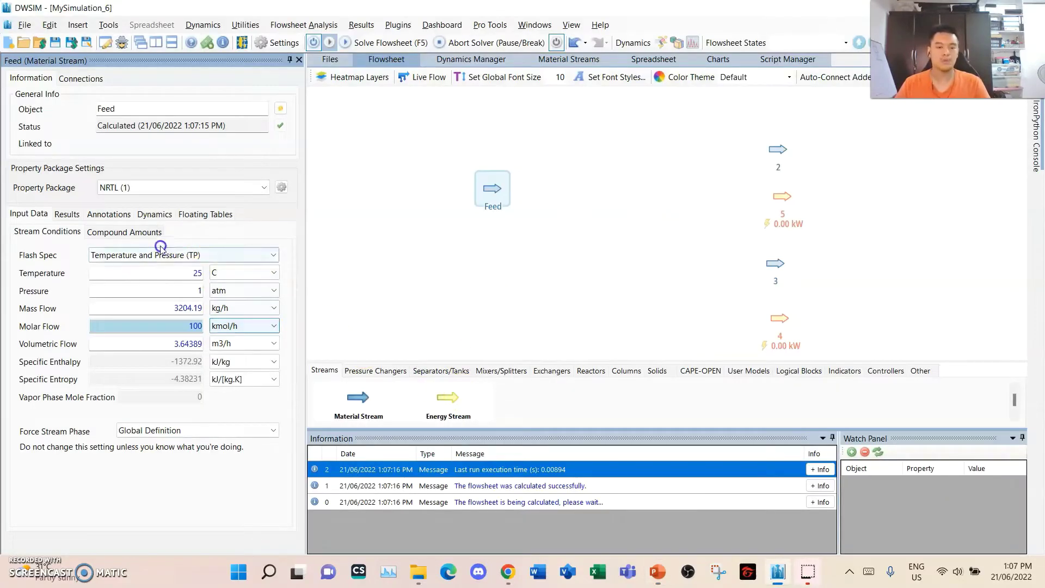
pyautogui.click(120, 234)
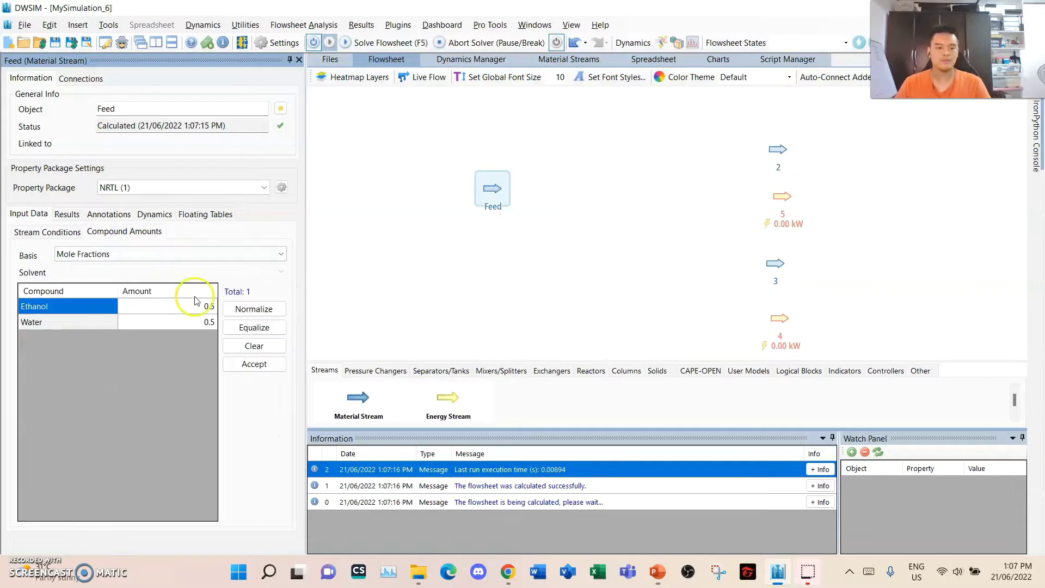
pyautogui.hotkey('alt', 'Tab')
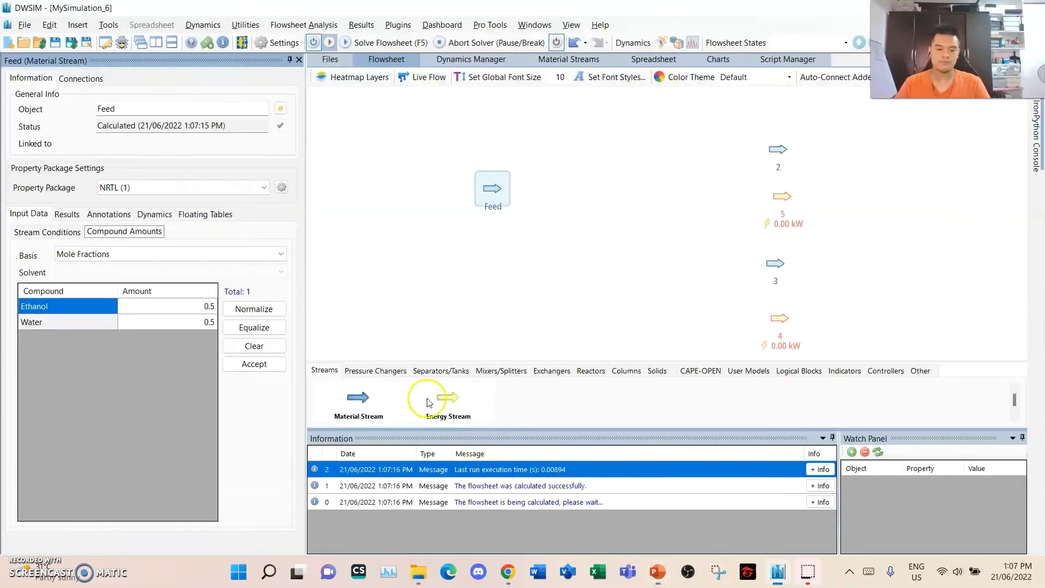
pyautogui.hotkey('alt', 'Tab')
pyautogui.click(486, 281)
pyautogui.moveTo(650, 192); pyautogui.dragTo(612, 168)
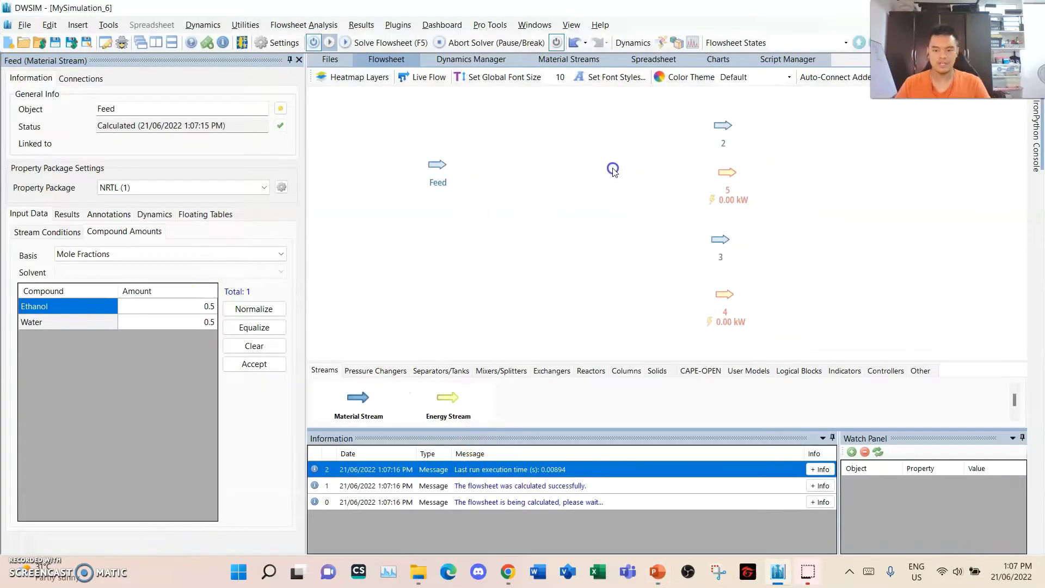
# Step: Rename material streams 2 and 3 to Distillate
pyautogui.click(721, 124)
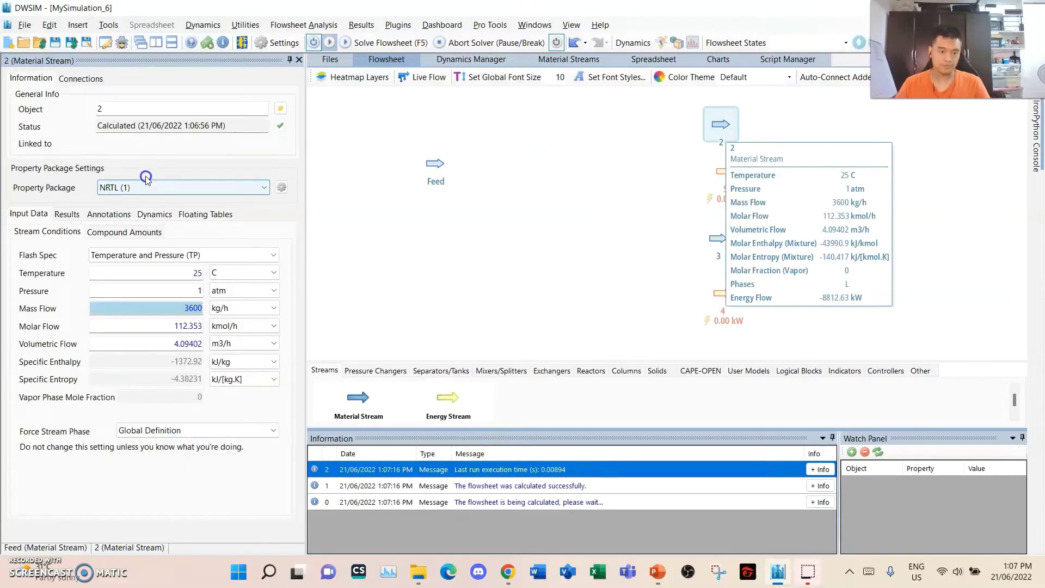
pyautogui.write('Dist')
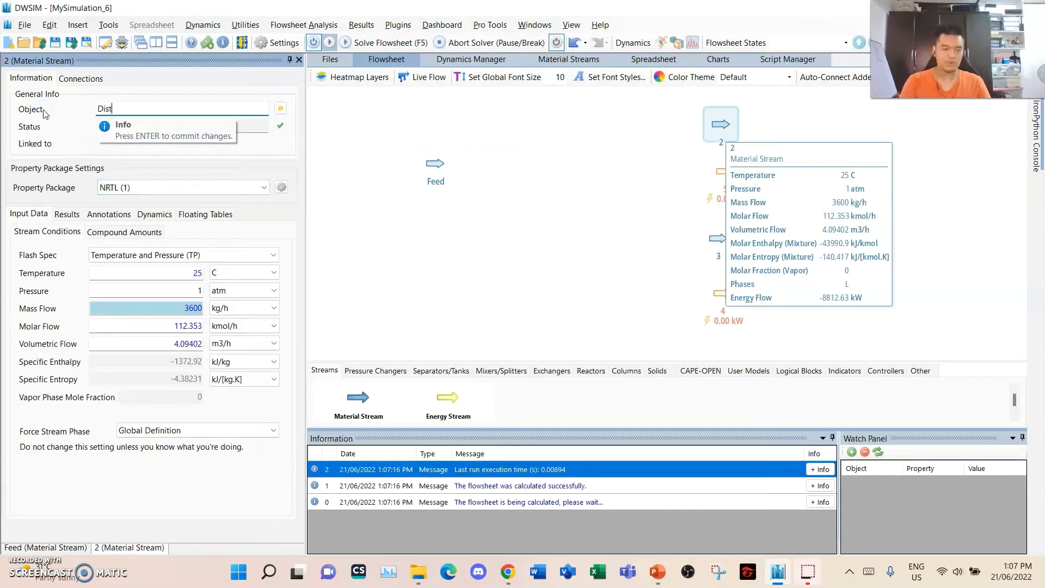
pyautogui.write('illate')
pyautogui.press('Return')
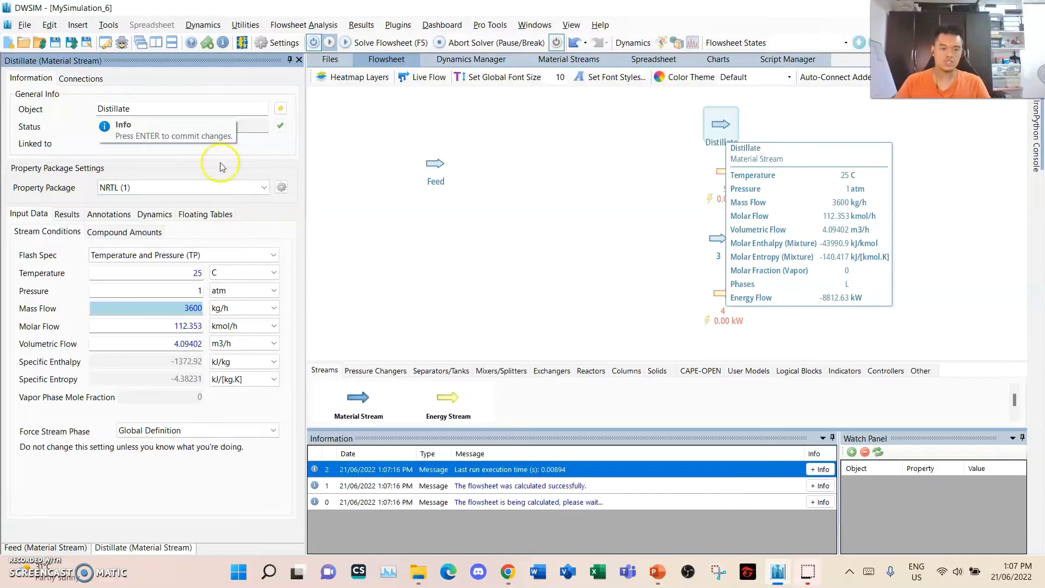
pyautogui.click(718, 238)
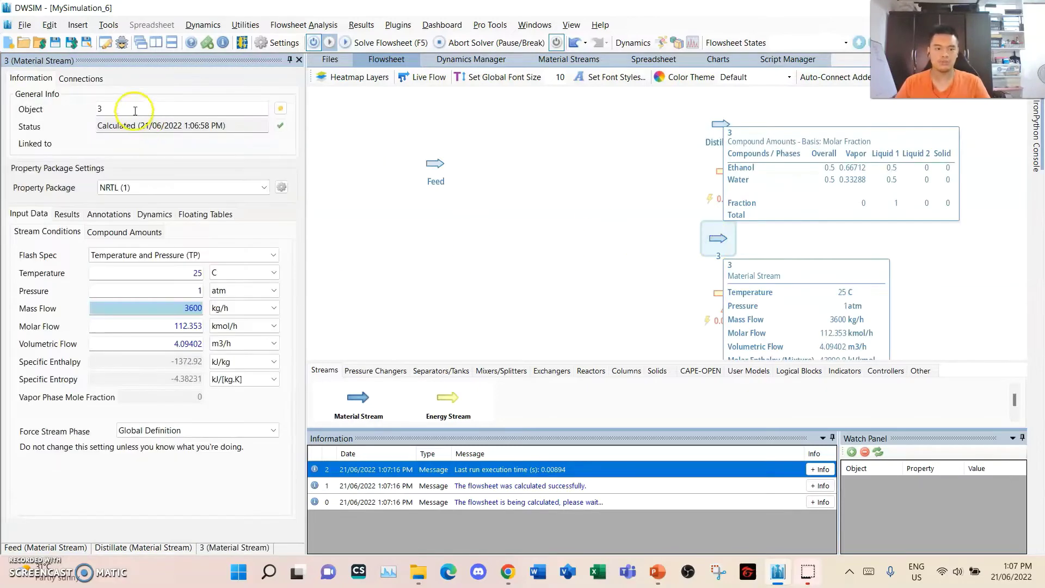
pyautogui.doubleClick(134, 110)
pyautogui.press('BackSpace')
pyautogui.write('Distillate')
pyautogui.press('Return')
# Step: Reposition the streams and rename energy stream 5 to Condenser Duty
pyautogui.moveTo(725, 171); pyautogui.dragTo(769, 156)
pyautogui.moveTo(717, 239); pyautogui.dragTo(705, 279)
pyautogui.moveTo(708, 308); pyautogui.dragTo(703, 312)
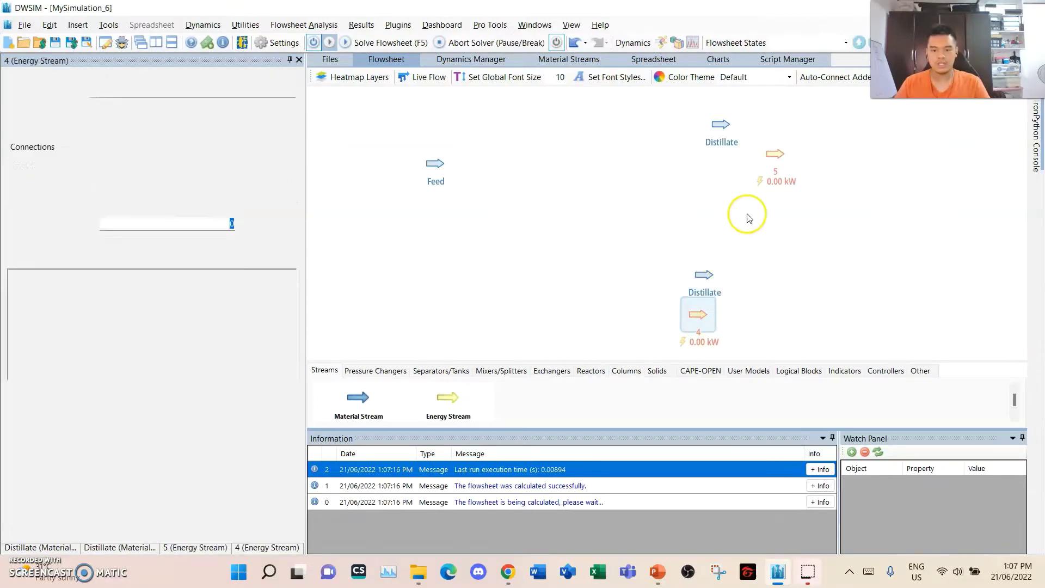
pyautogui.click(776, 154)
pyautogui.click(140, 94)
pyautogui.press('BackSpace')
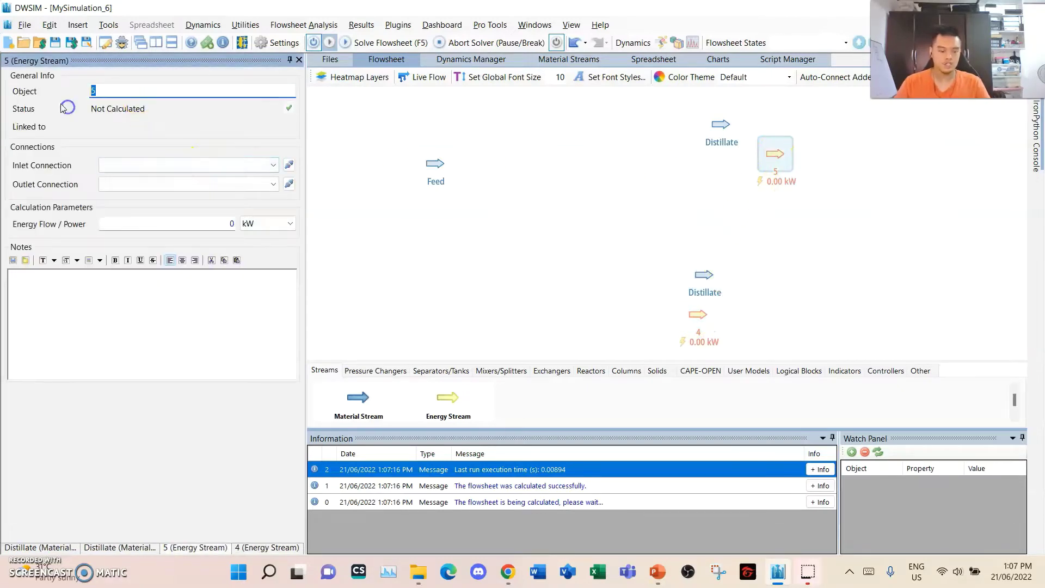
pyautogui.write('Condenser Duty')
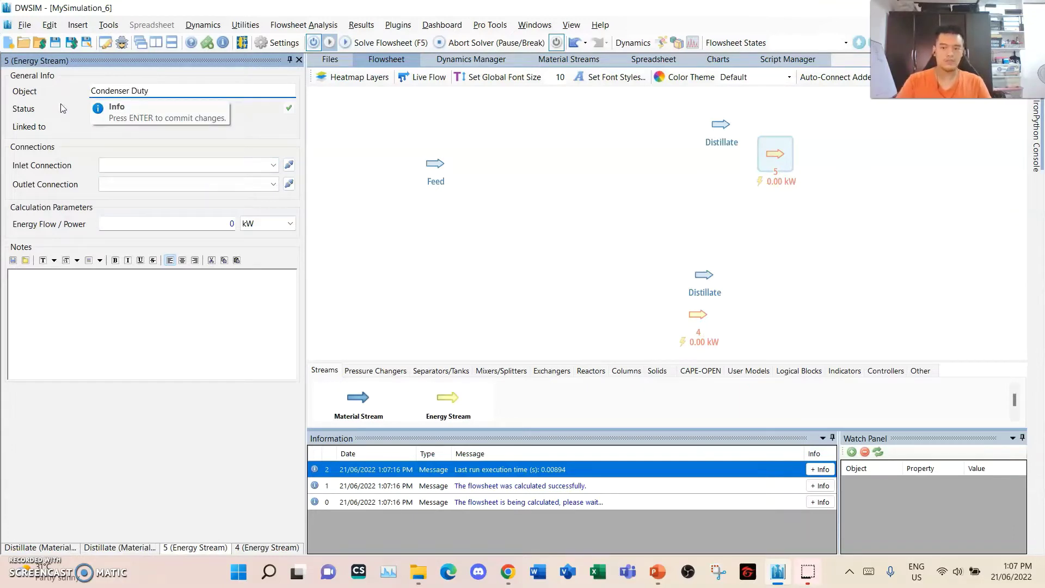
pyautogui.press('Return')
# Step: Rename energy stream 4 to Reboiler Duty
pyautogui.click(698, 314)
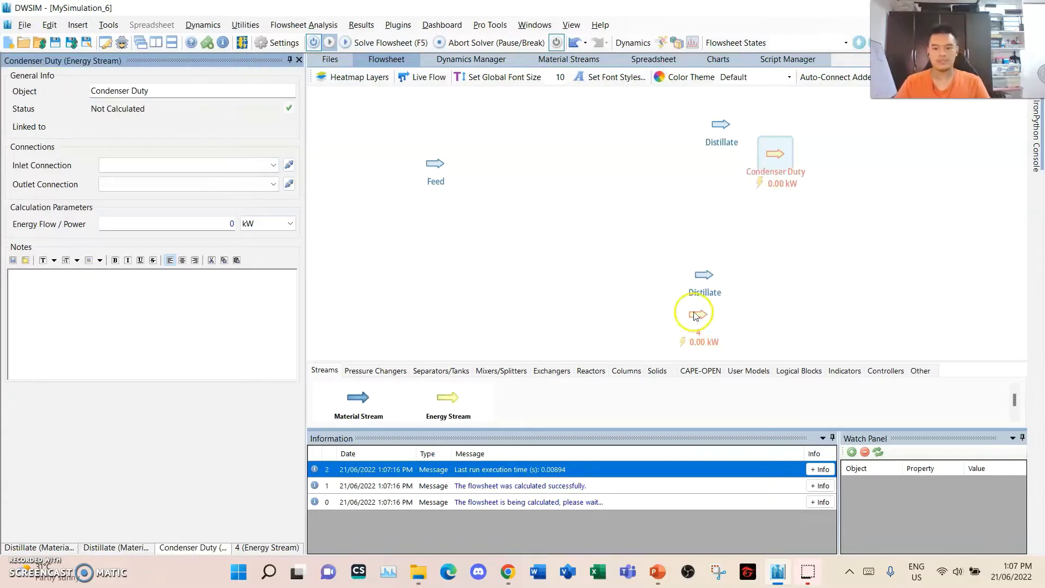
pyautogui.click(147, 90)
pyautogui.press('BackSpace')
pyautogui.write('Reb')
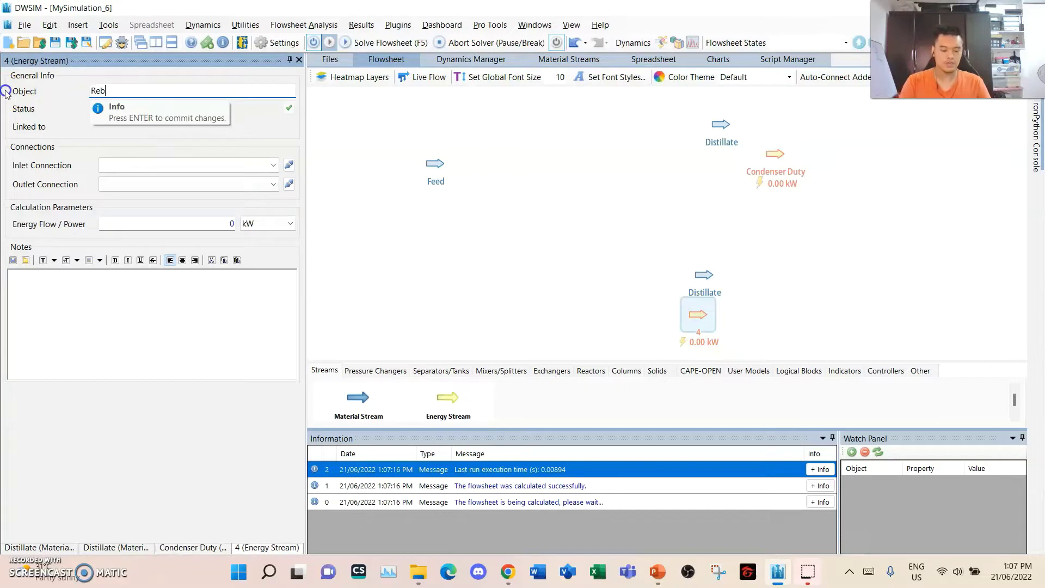
pyautogui.press('Return')
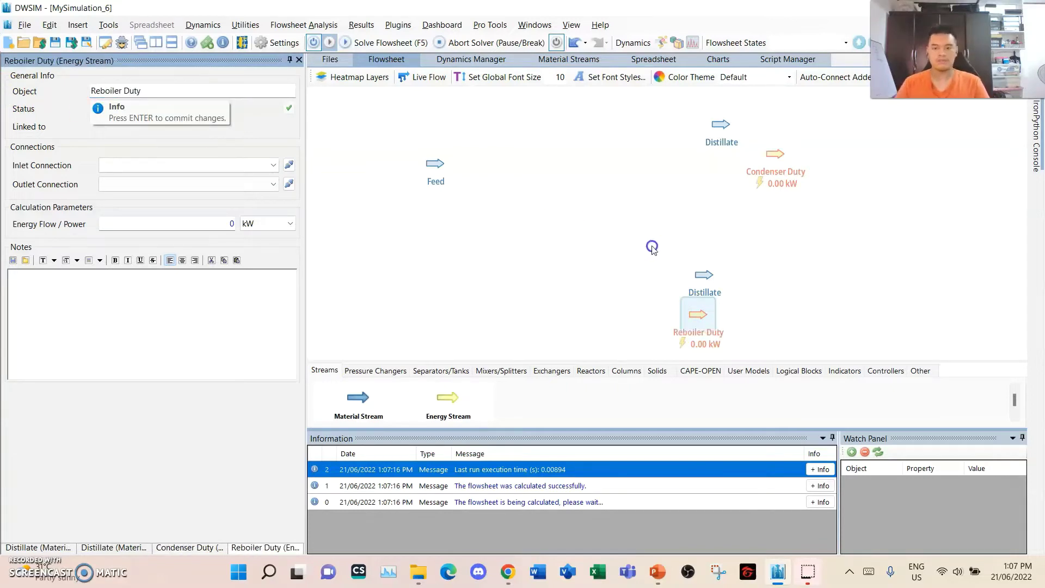
pyautogui.click(641, 198)
# Step: Arrange Feed, Distillate and duty streams, then drop a CAPE-OPEN unit operation onto the flowsheet
pyautogui.moveTo(775, 174); pyautogui.dragTo(728, 198)
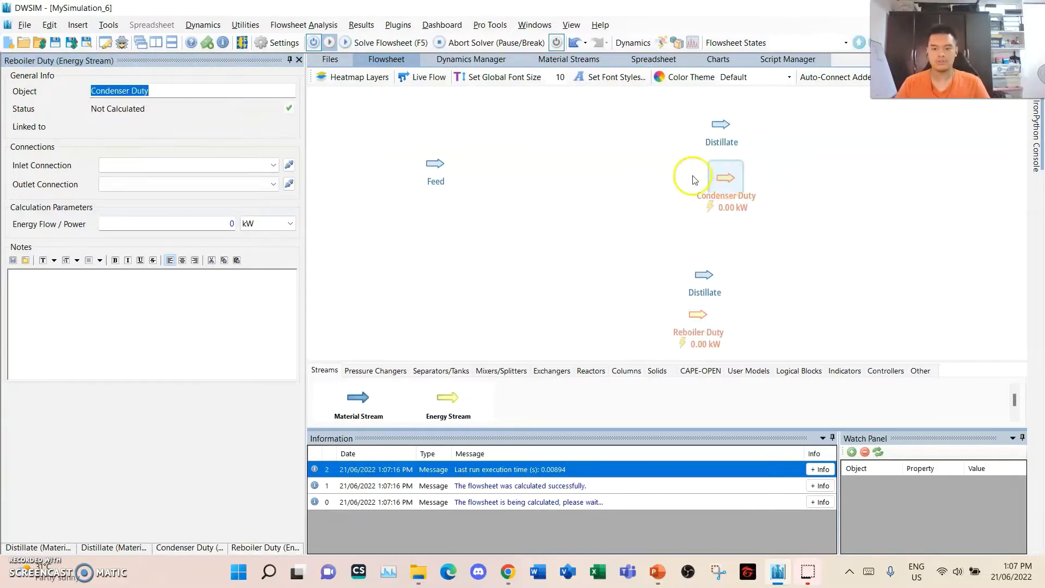
pyautogui.moveTo(434, 163); pyautogui.dragTo(366, 214)
pyautogui.moveTo(688, 329); pyautogui.dragTo(724, 321)
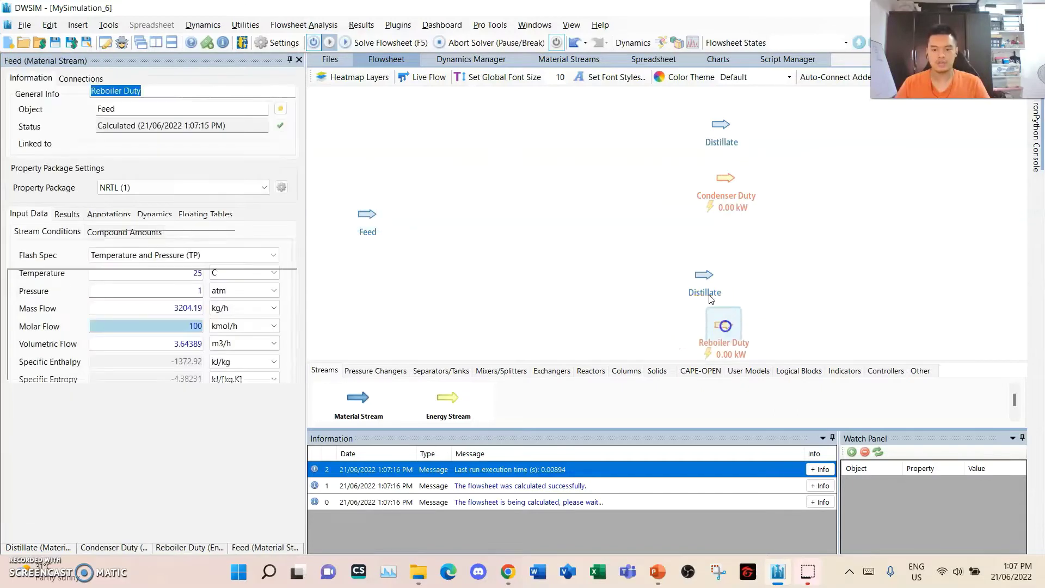
pyautogui.moveTo(704, 277); pyautogui.dragTo(735, 287)
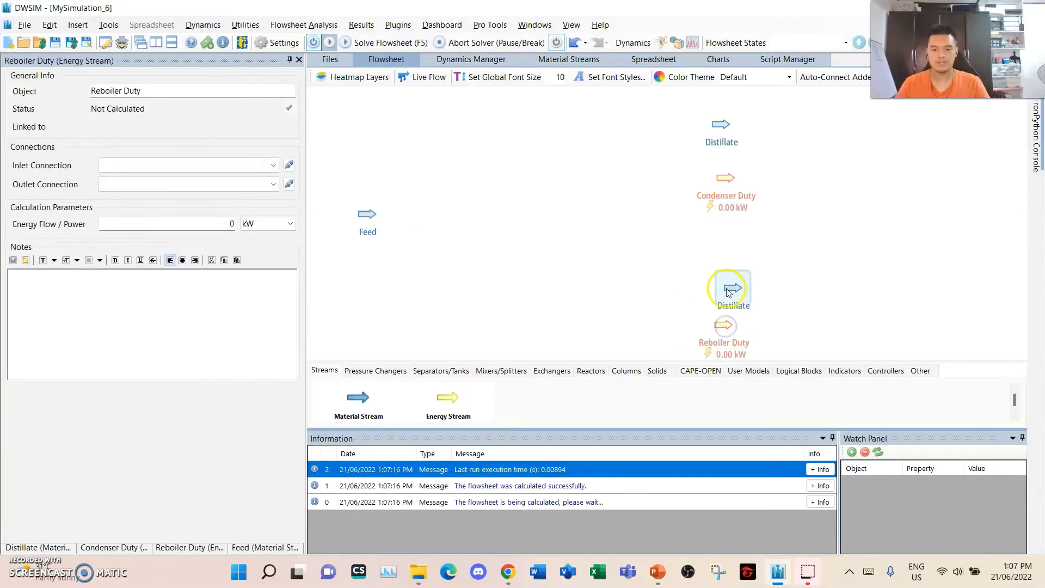
pyautogui.click(681, 372)
pyautogui.moveTo(353, 393); pyautogui.dragTo(536, 202)
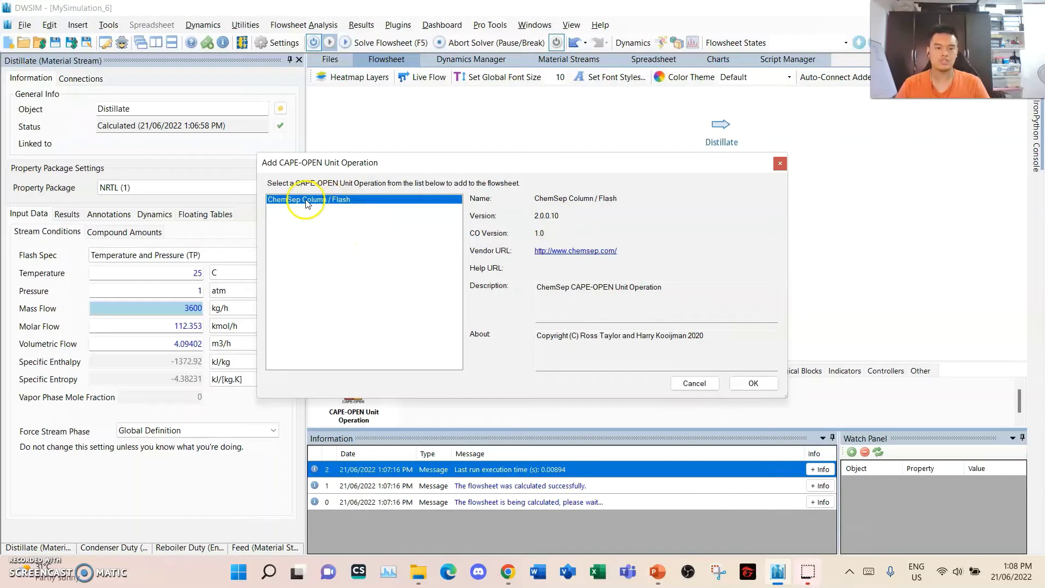
# Step: Add the ChemSep column to the flowsheet and review its inlet and outlet connections
pyautogui.click(763, 383)
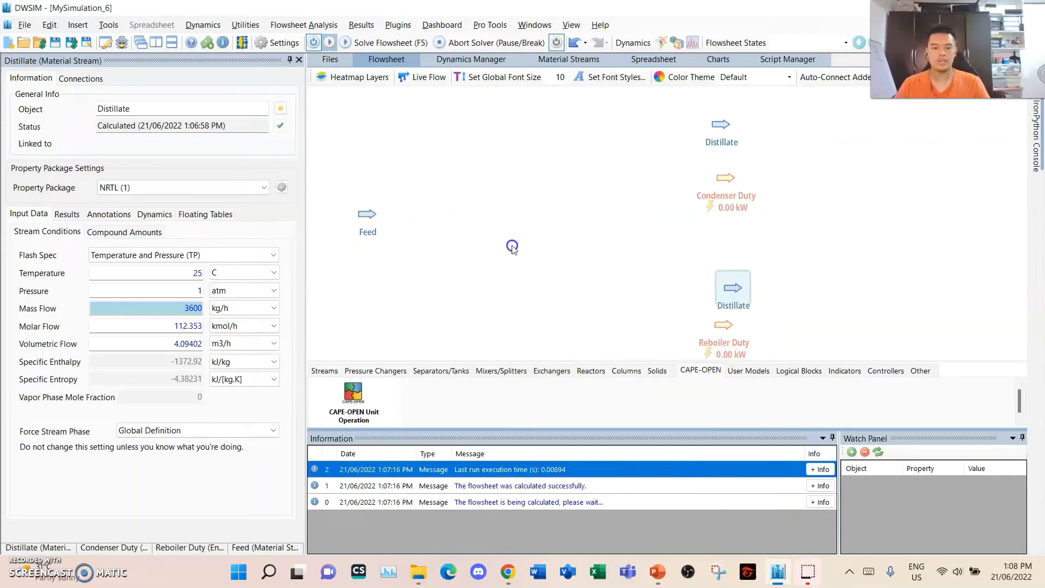
pyautogui.moveTo(521, 260); pyautogui.dragTo(475, 205)
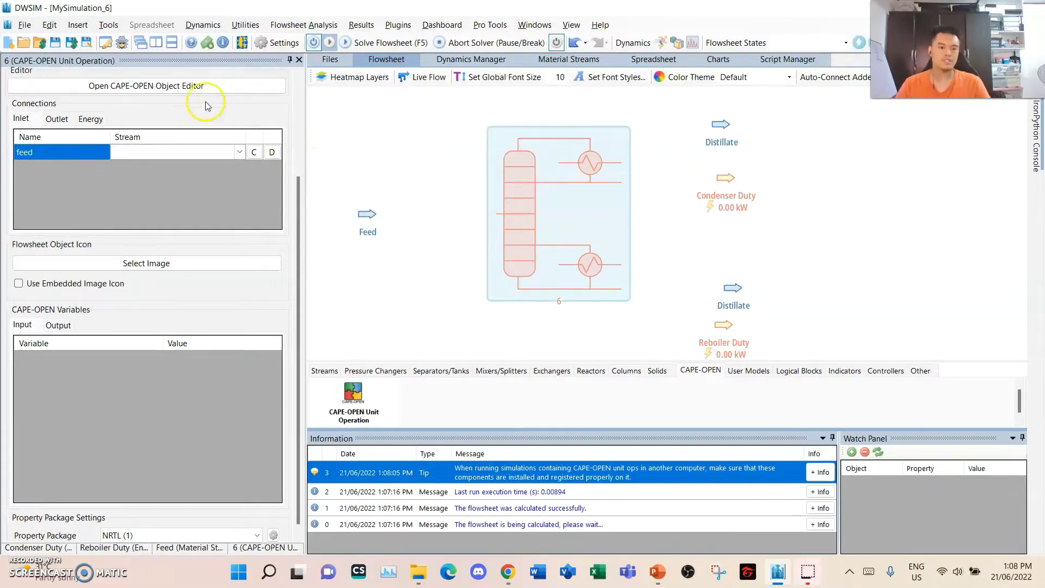
pyautogui.click(56, 121)
pyautogui.click(21, 119)
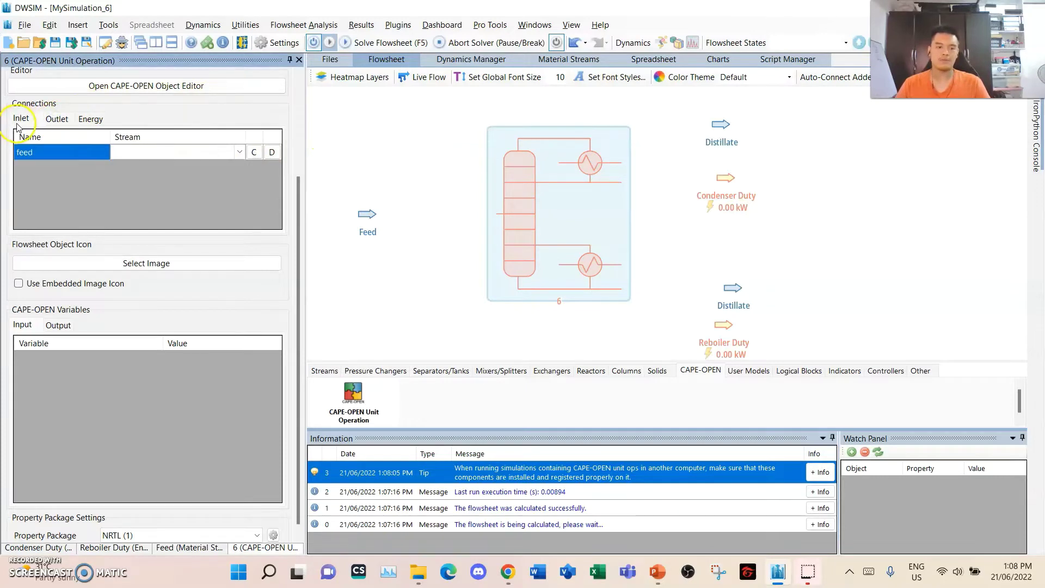
# Step: Name the new ChemSep unit operation 'Distillation Column' and confirm its settings
pyautogui.click(190, 86)
pyautogui.click(135, 95)
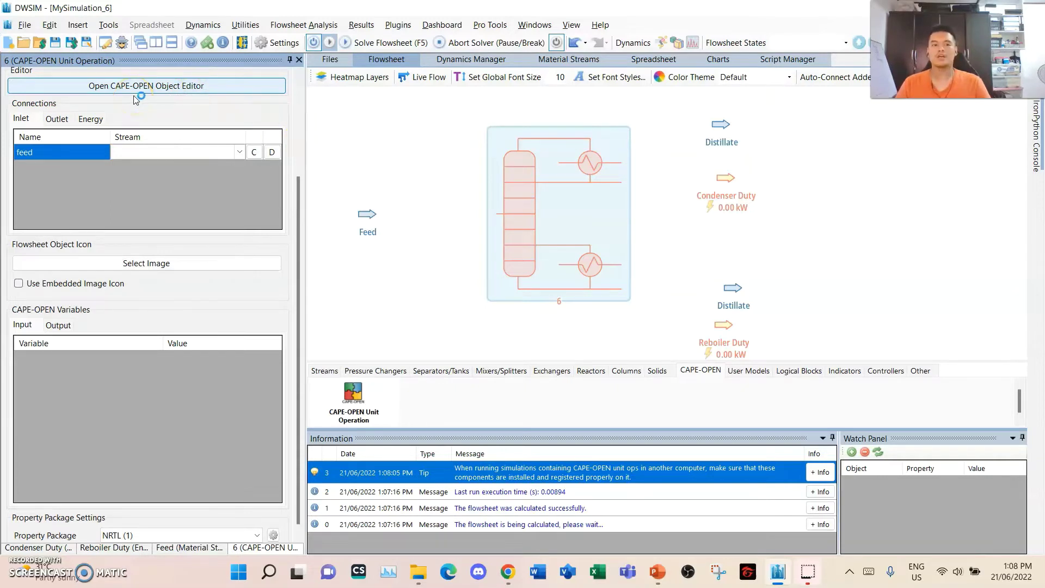
pyautogui.click(582, 201)
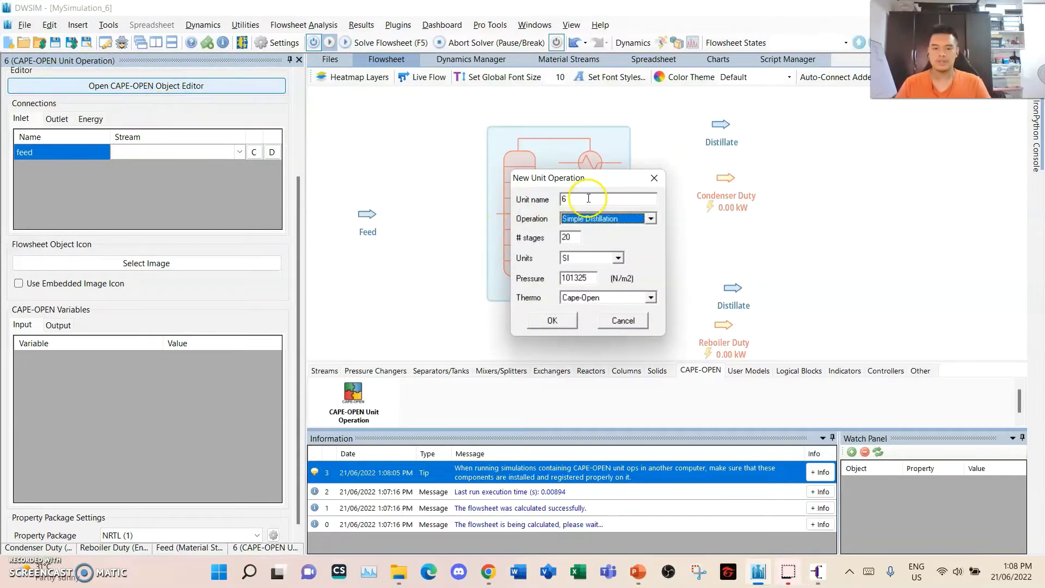
pyautogui.click(598, 198)
pyautogui.moveTo(598, 199); pyautogui.dragTo(547, 198)
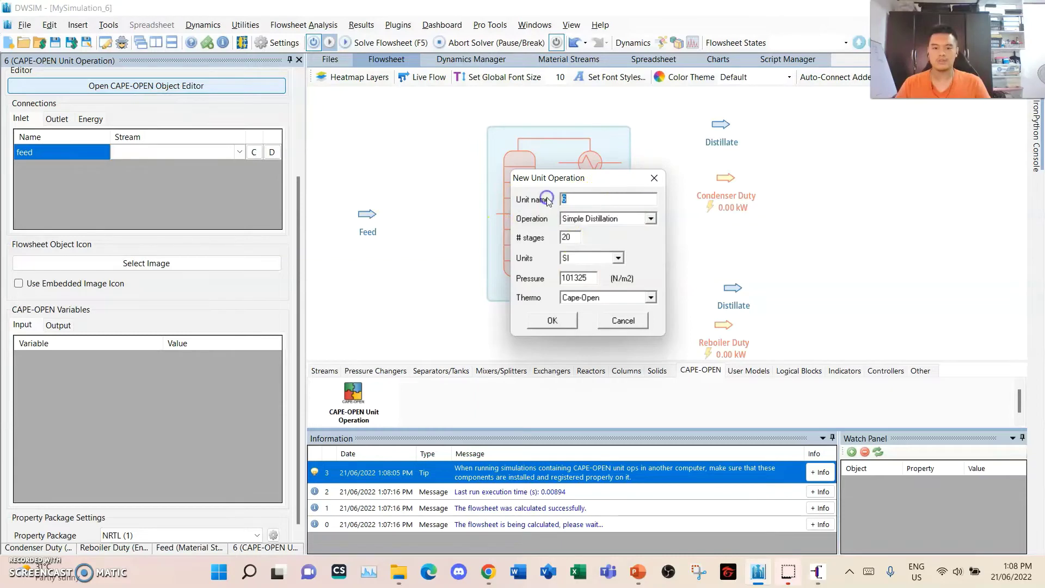
pyautogui.write('Distillation Column')
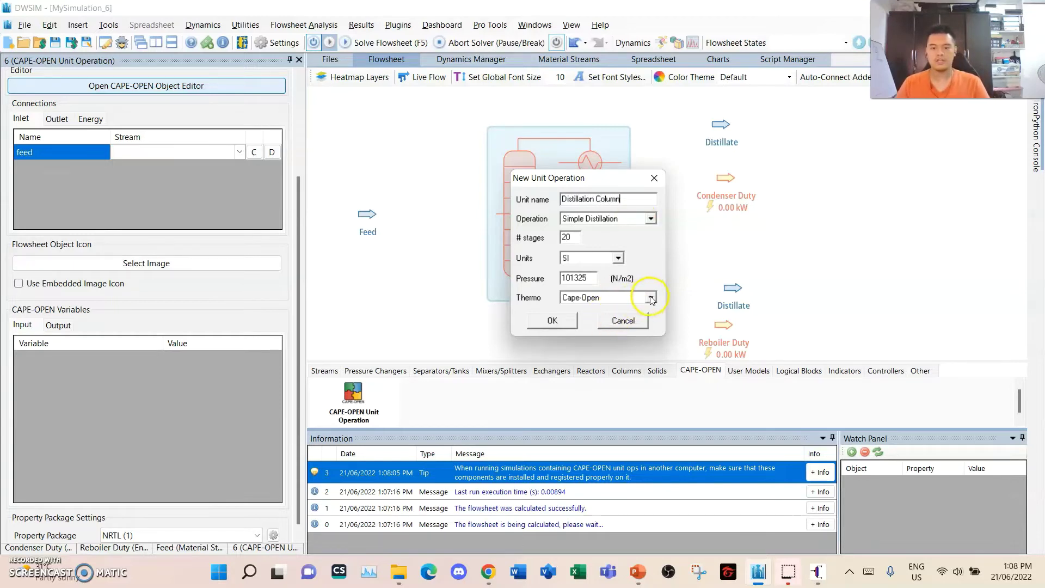
pyautogui.click(553, 320)
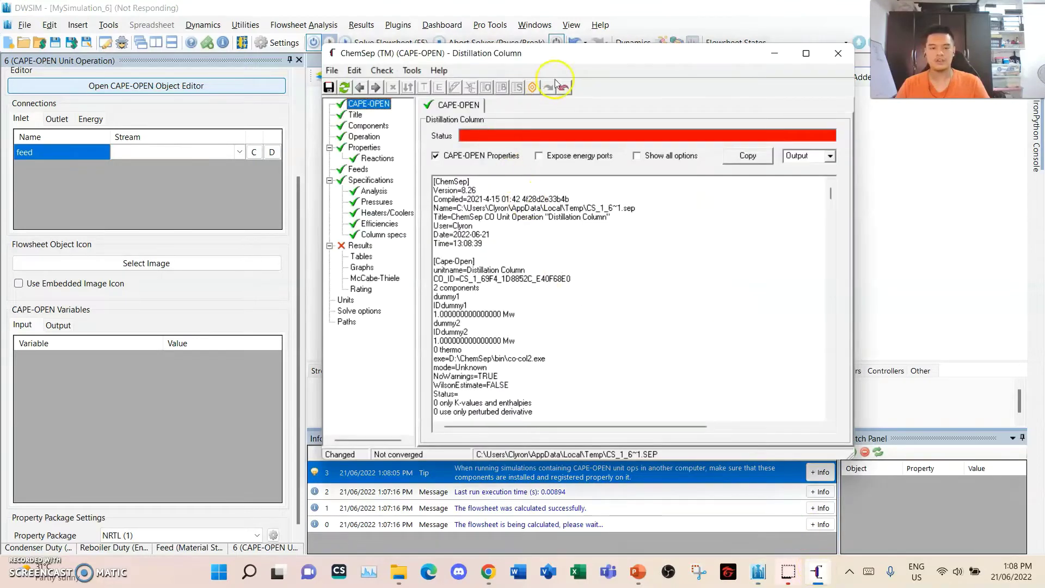
# Step: Uncheck CAPE-OPEN Properties and check Expose energy ports for the column
pyautogui.moveTo(599, 61); pyautogui.dragTo(505, 94)
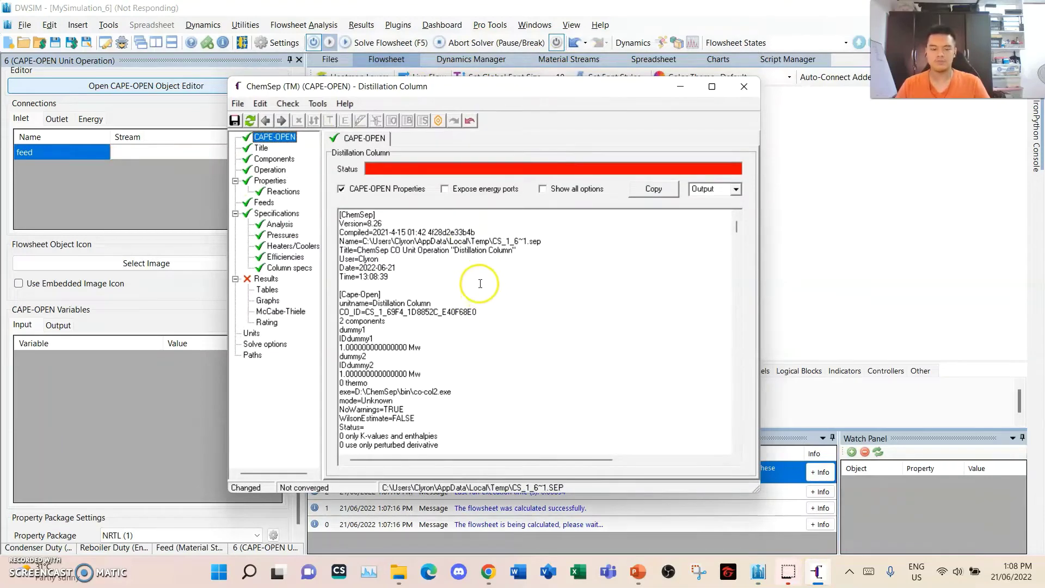
pyautogui.click(341, 190)
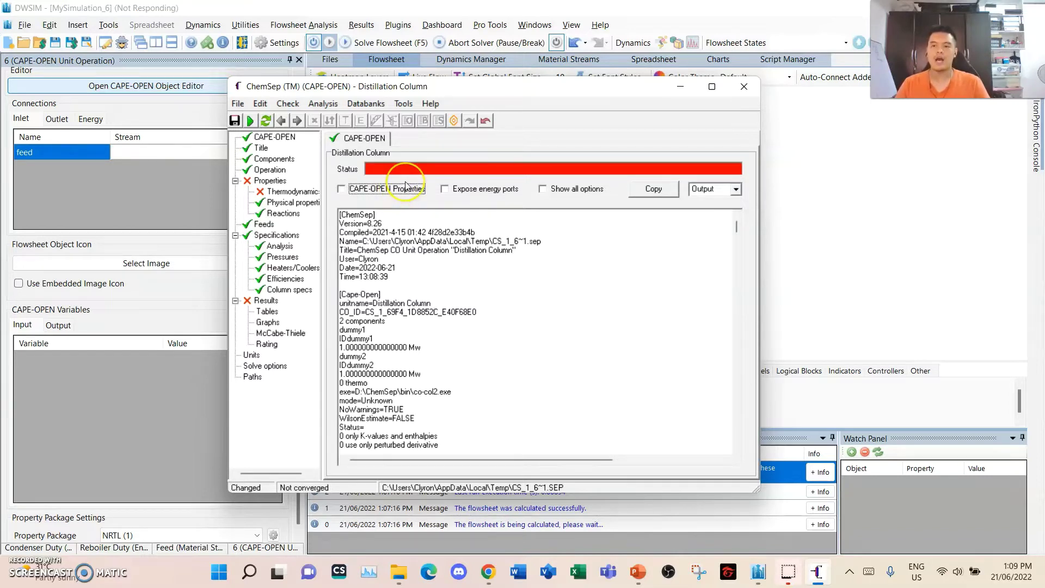
pyautogui.click(446, 190)
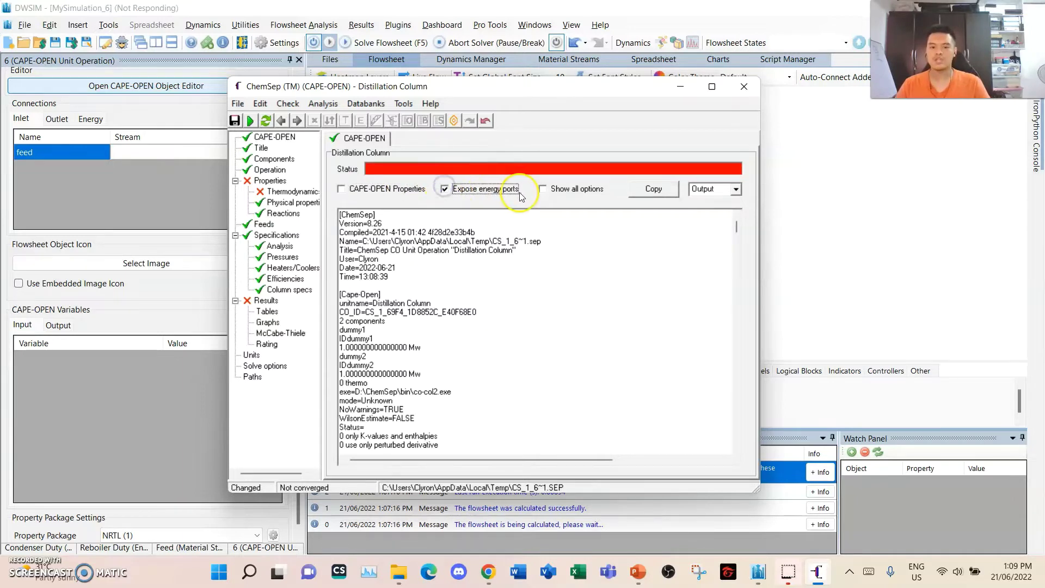
pyautogui.moveTo(551, 90); pyautogui.dragTo(406, 94)
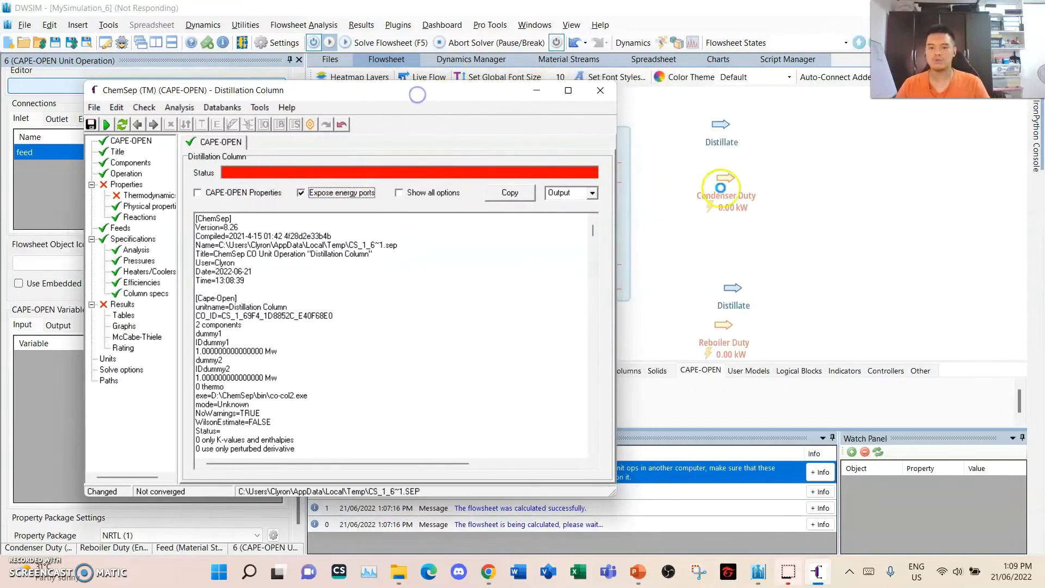
pyautogui.moveTo(510, 100); pyautogui.dragTo(608, 66)
# Step: Review the column's Title, Components and Operation pages, then show the Solution Using DWSIM (1) slide
pyautogui.click(252, 127)
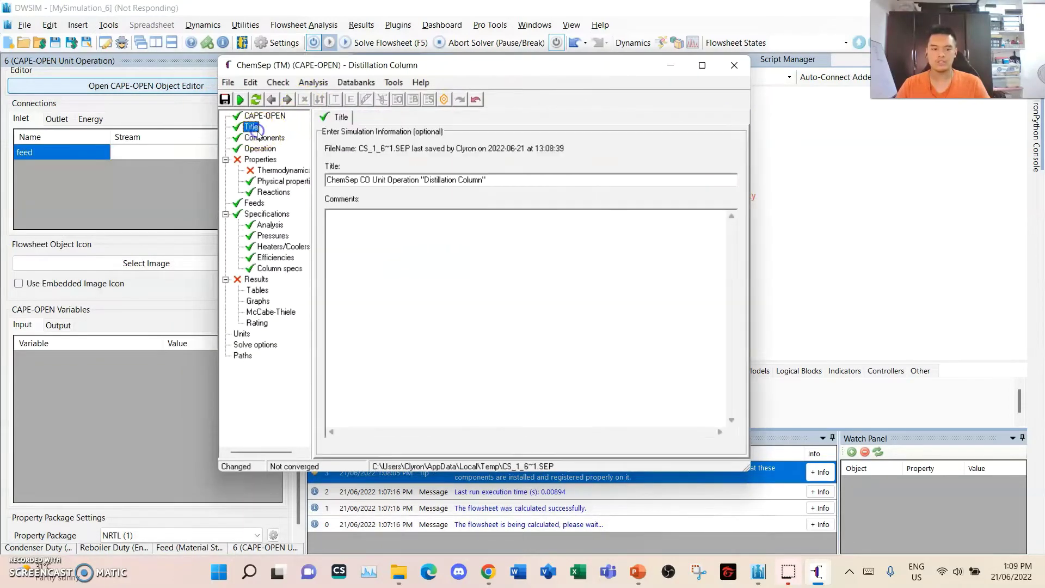
pyautogui.click(259, 139)
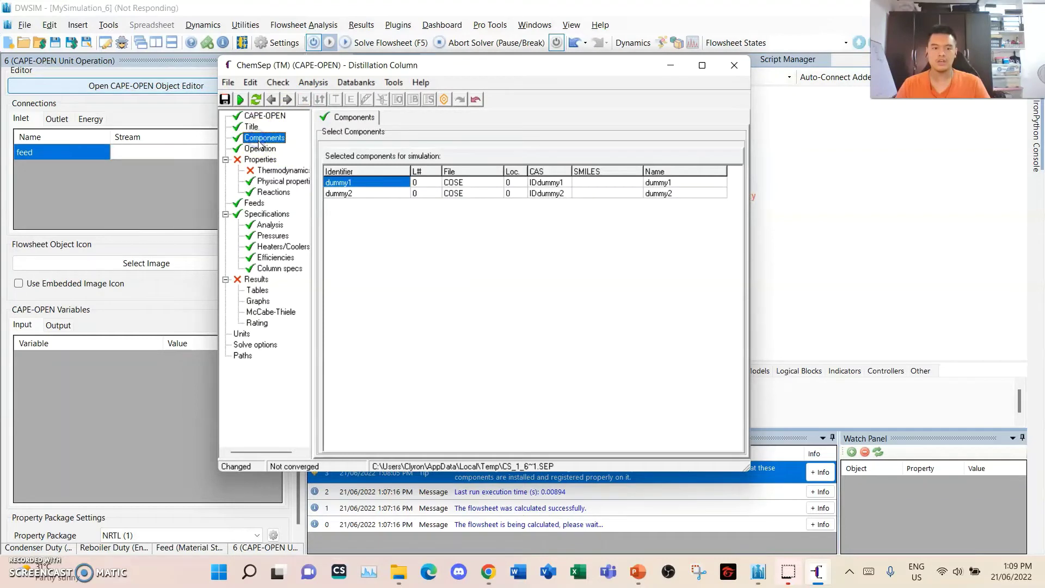
pyautogui.click(261, 149)
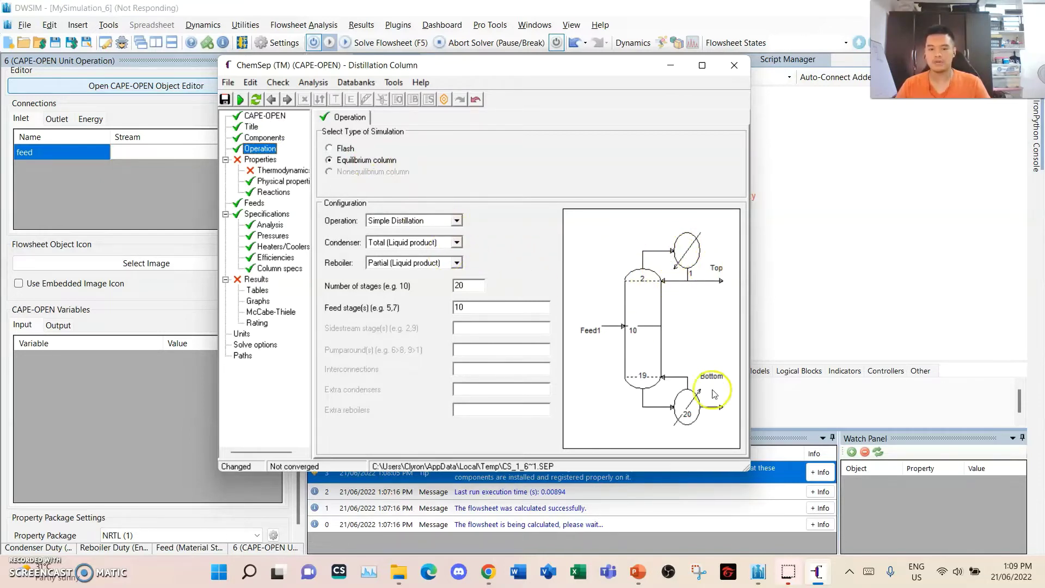
pyautogui.click(473, 285)
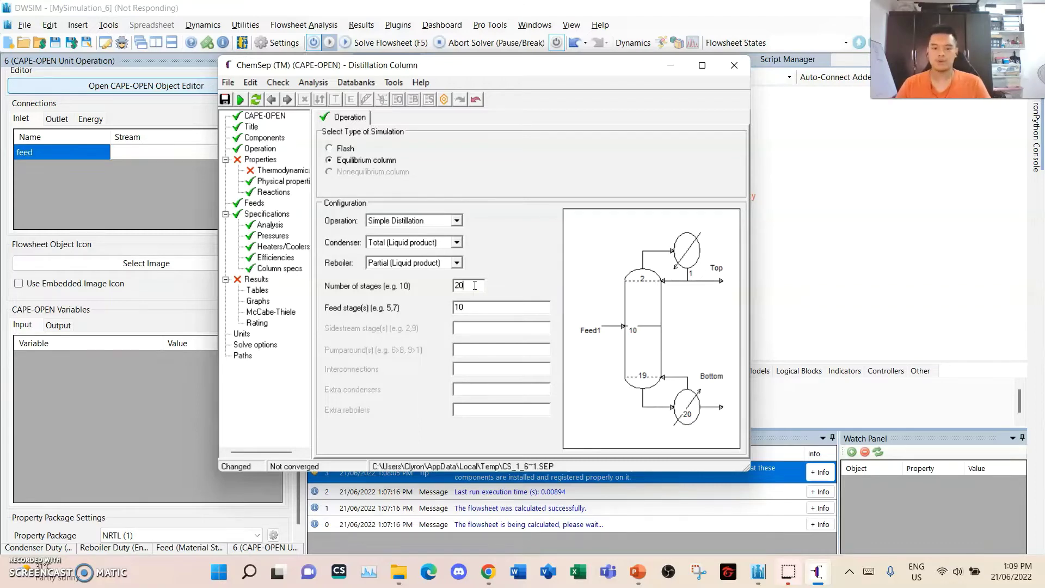
pyautogui.click(638, 571)
pyautogui.click(107, 391)
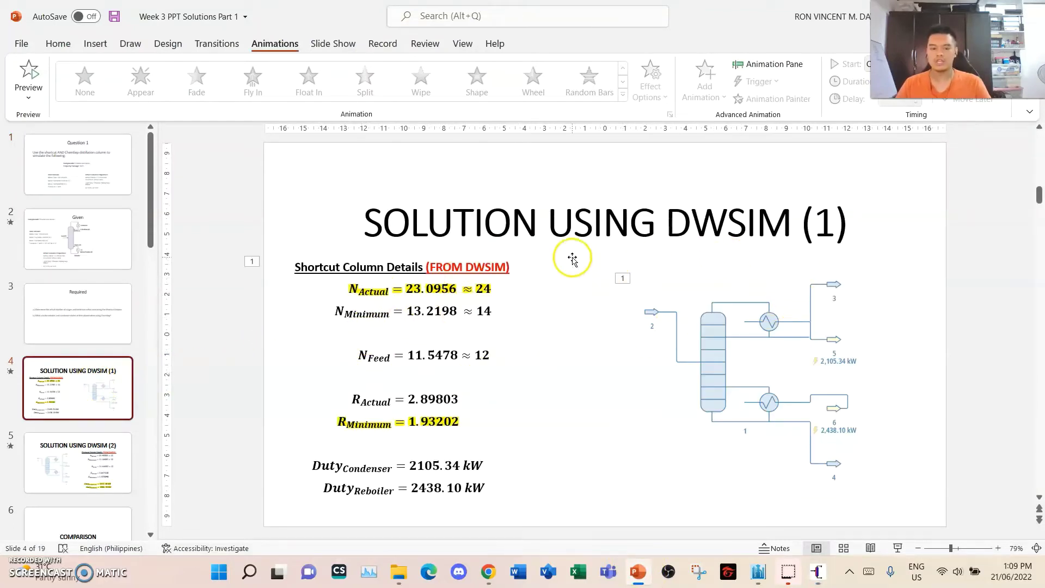
# Step: Note the slide's actual 24 and minimum 14 stage counts before returning to ChemSep
pyautogui.click(461, 226)
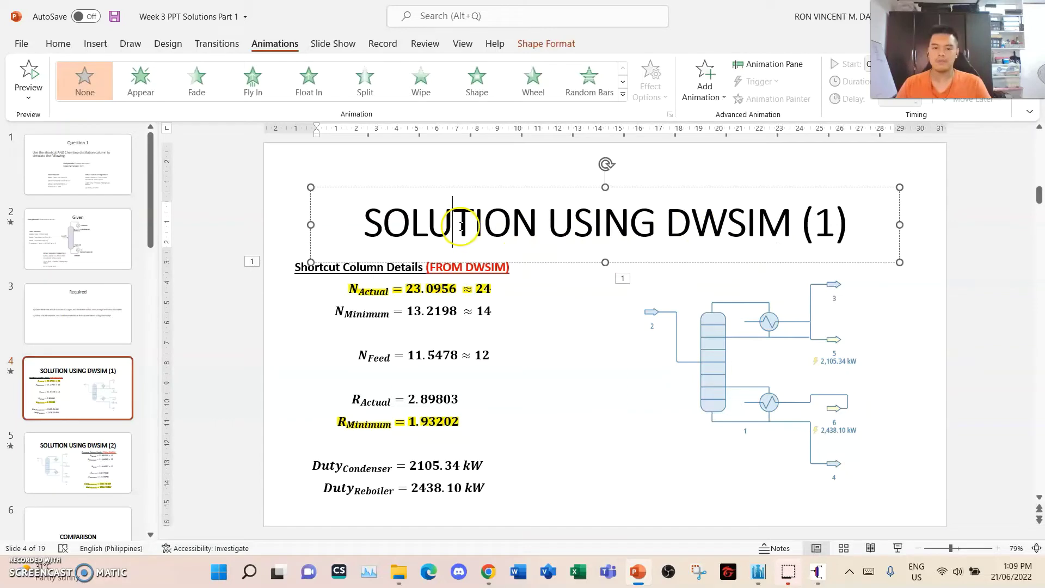
pyautogui.click(466, 311)
pyautogui.click(680, 315)
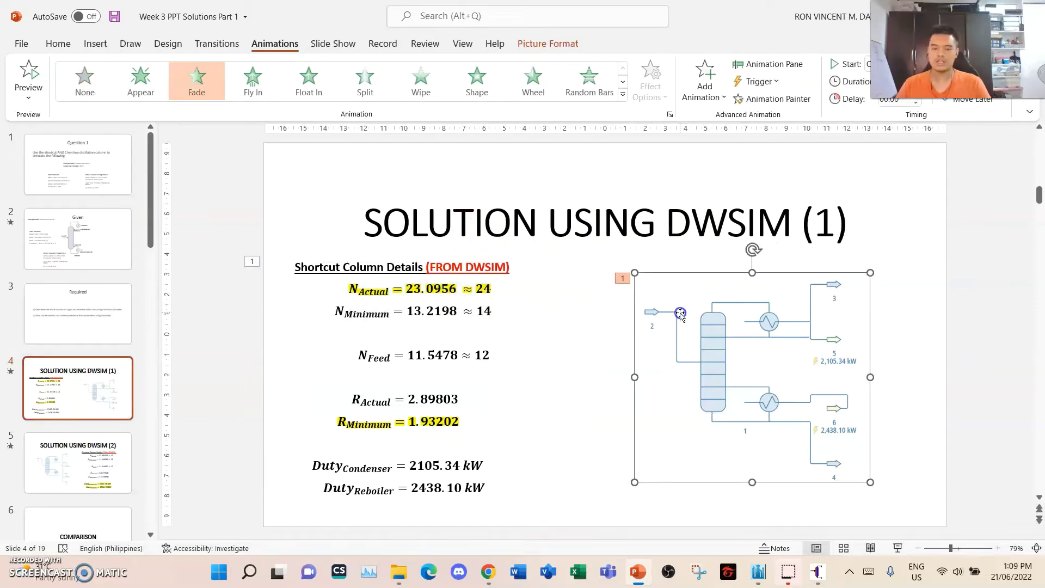
pyautogui.click(471, 288)
pyautogui.click(521, 221)
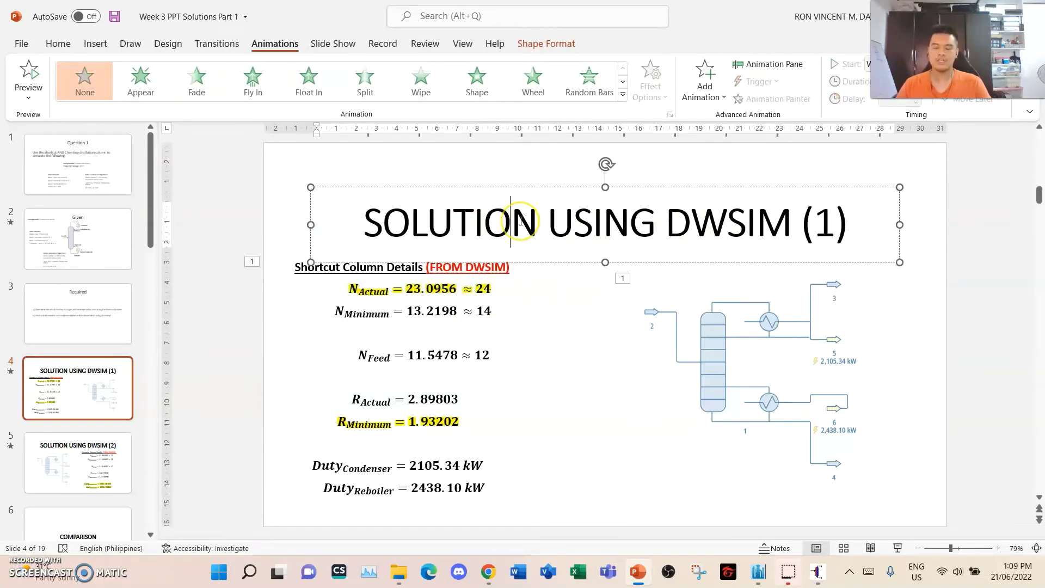
pyautogui.click(481, 290)
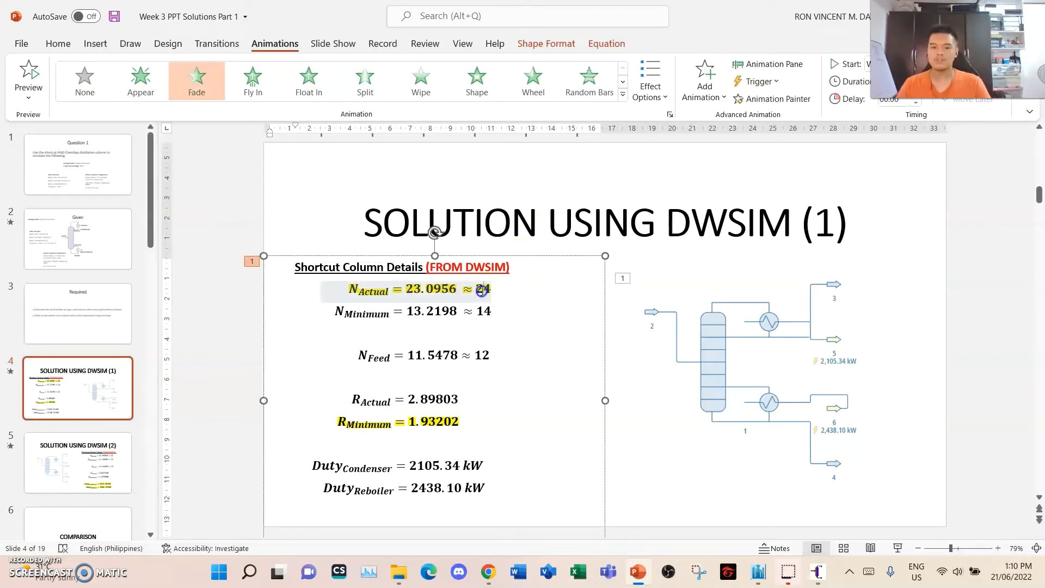
pyautogui.click(490, 302)
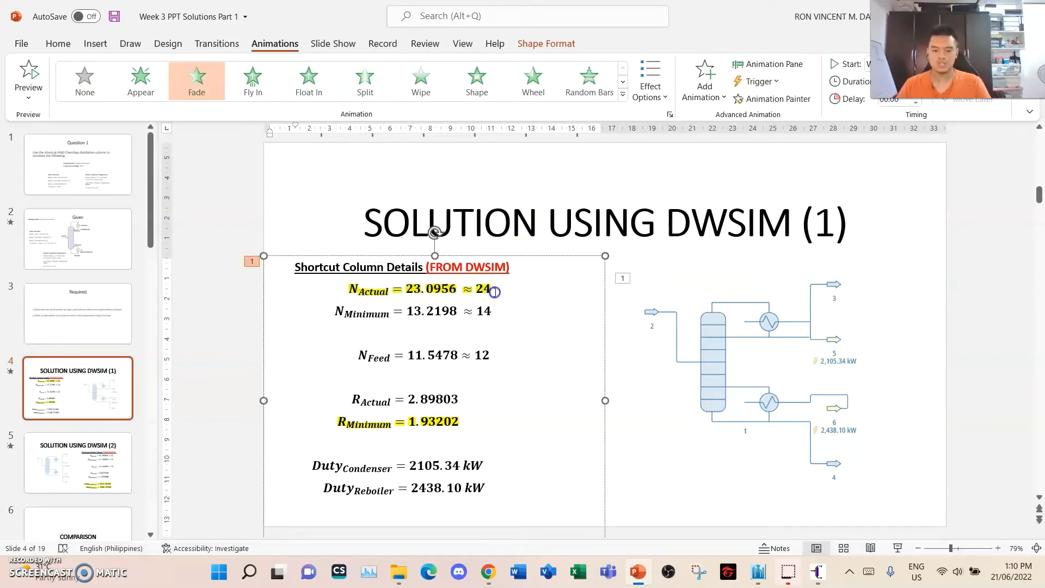
pyautogui.hotkey('alt', 'Tab')
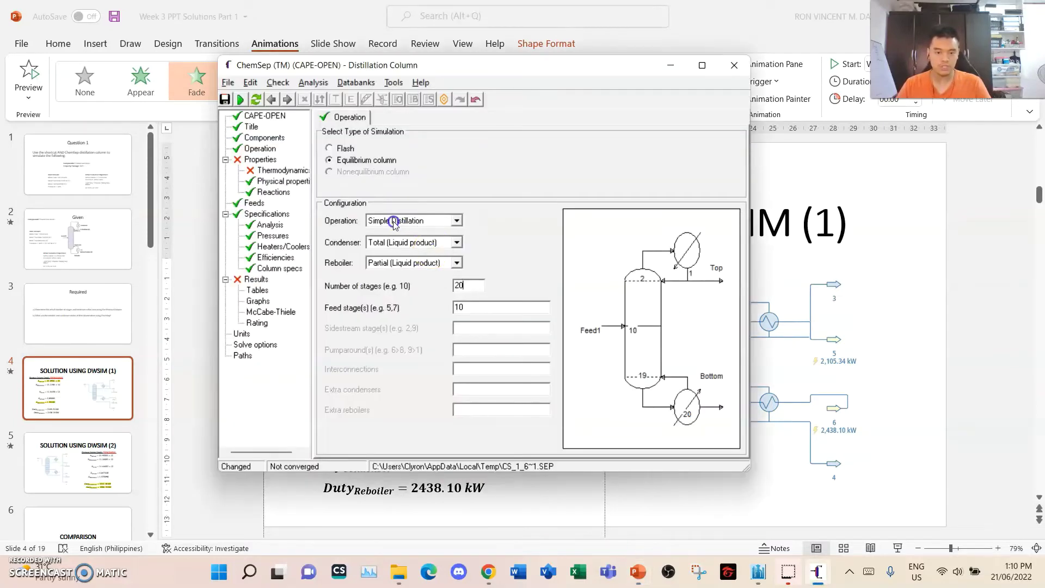
# Step: Set the column to 24 stages with feed stage adapted to 12, matching the slide
pyautogui.write('24')
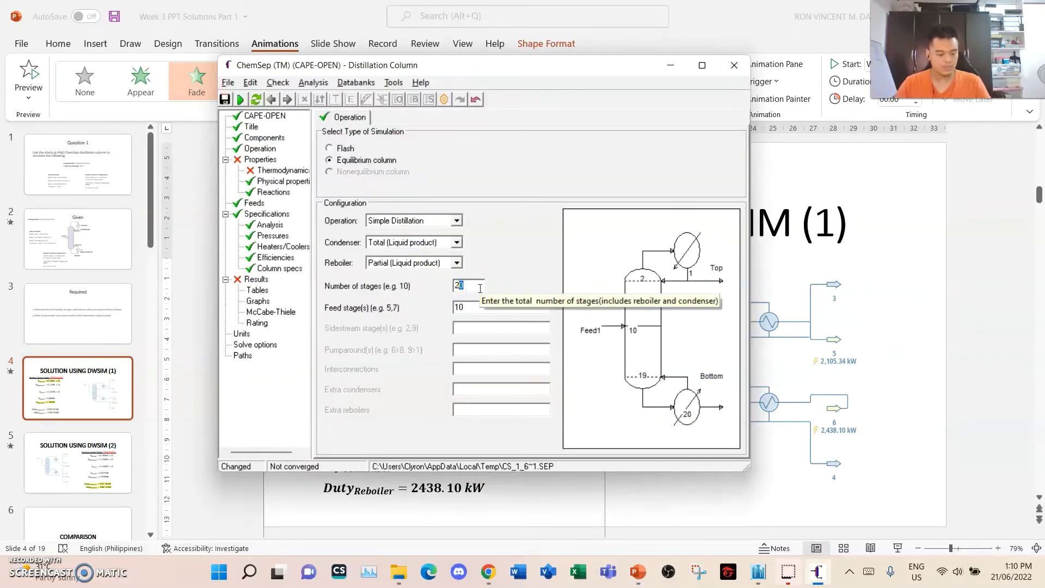
pyautogui.click(477, 307)
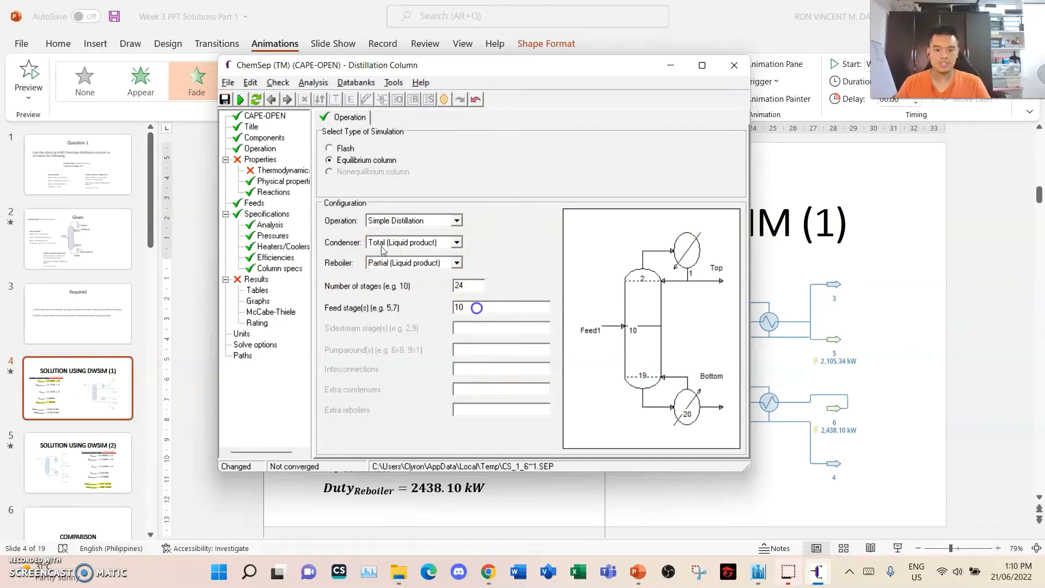
pyautogui.click(479, 318)
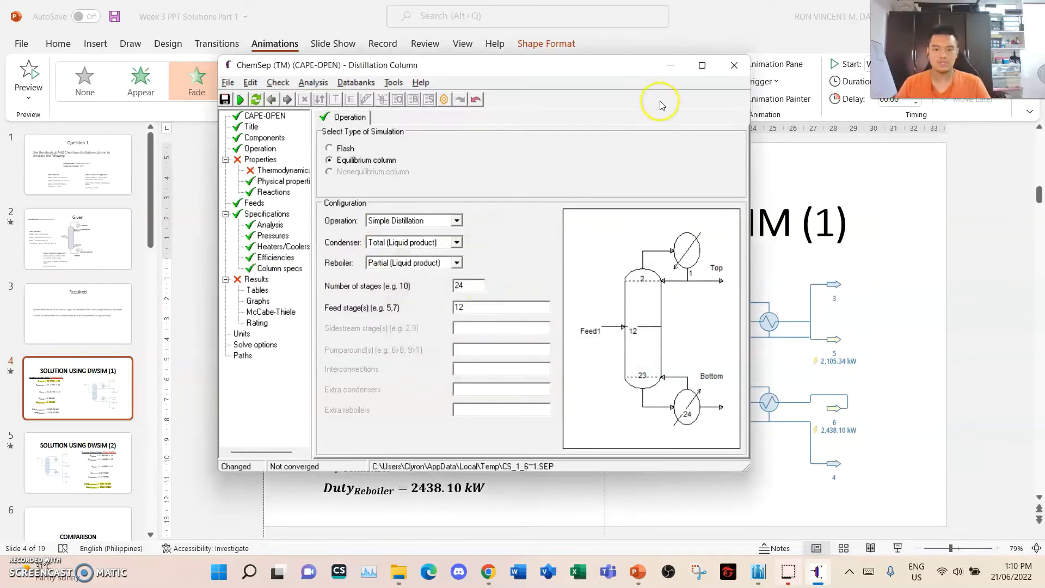
pyautogui.hotkey('alt', 'Tab')
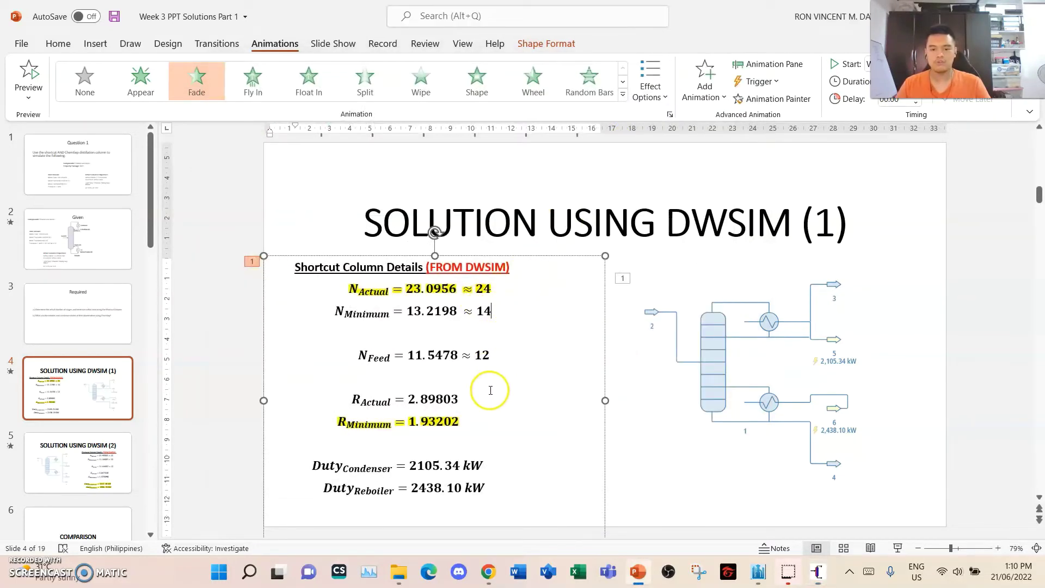
pyautogui.click(505, 430)
pyautogui.click(483, 355)
pyautogui.doubleClick(483, 355)
pyautogui.hotkey('alt', 'Tab')
# Step: Verify the feed stage is 12 and bring up the column's Properties page
pyautogui.click(484, 308)
pyautogui.click(489, 273)
pyautogui.click(502, 306)
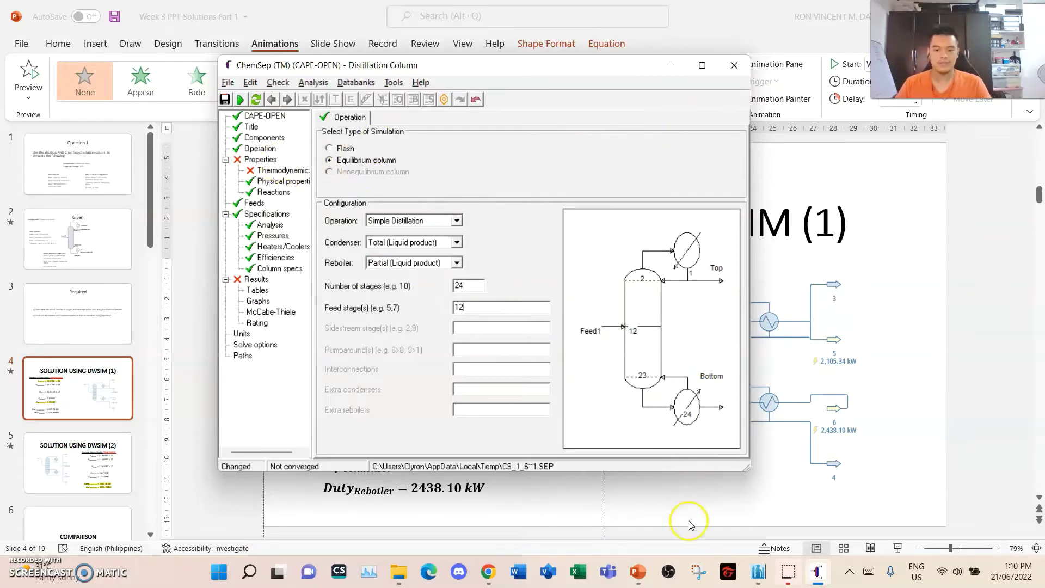
pyautogui.click(758, 571)
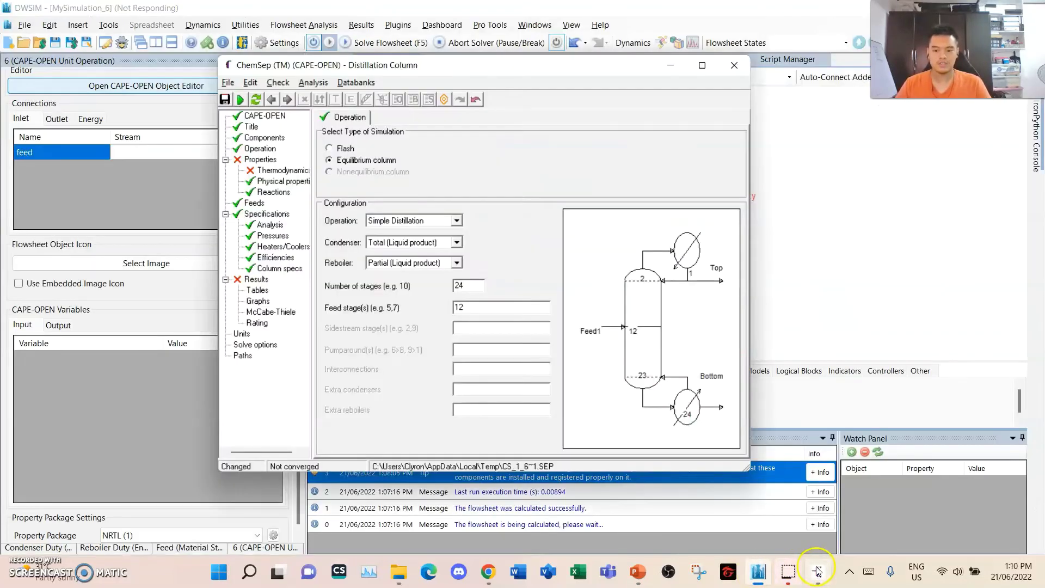
pyautogui.click(261, 160)
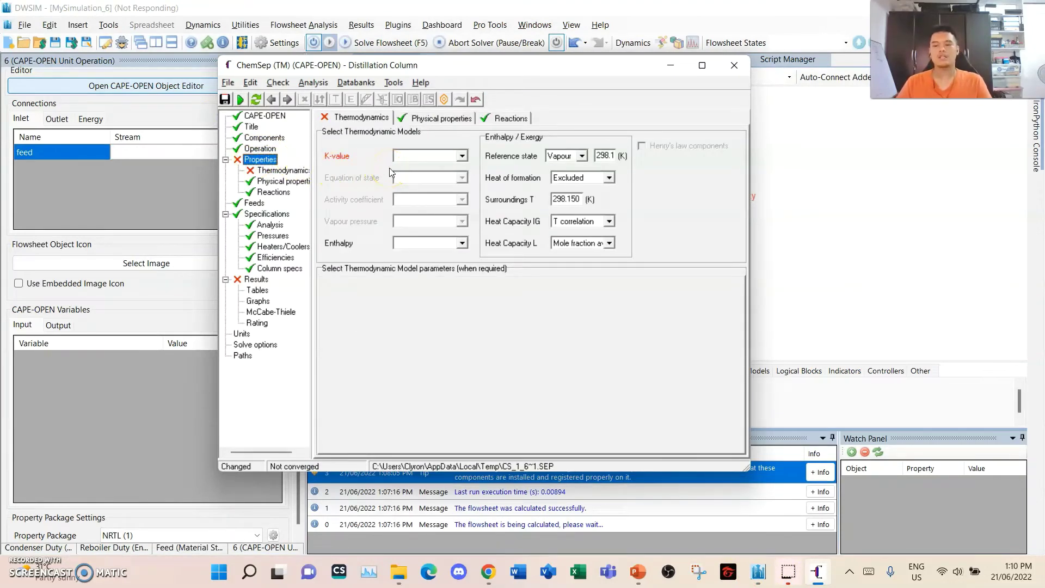
# Step: Pick DECHEMA K-values, NRTL activity coefficients, Antoine vapour pressure and Ideal enthalpy on the Thermodynamics page
pyautogui.click(276, 117)
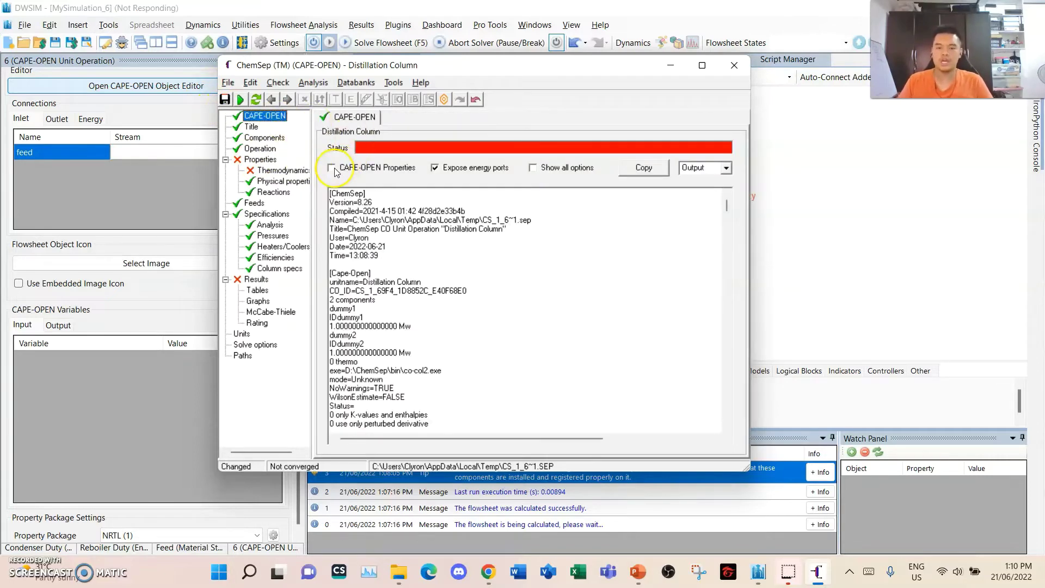
pyautogui.click(254, 160)
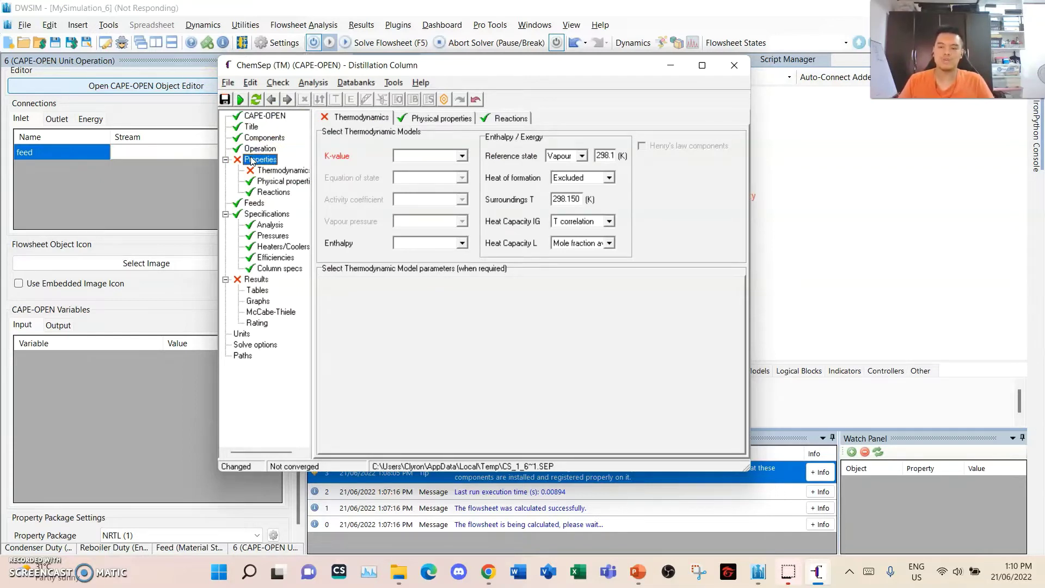
pyautogui.click(462, 157)
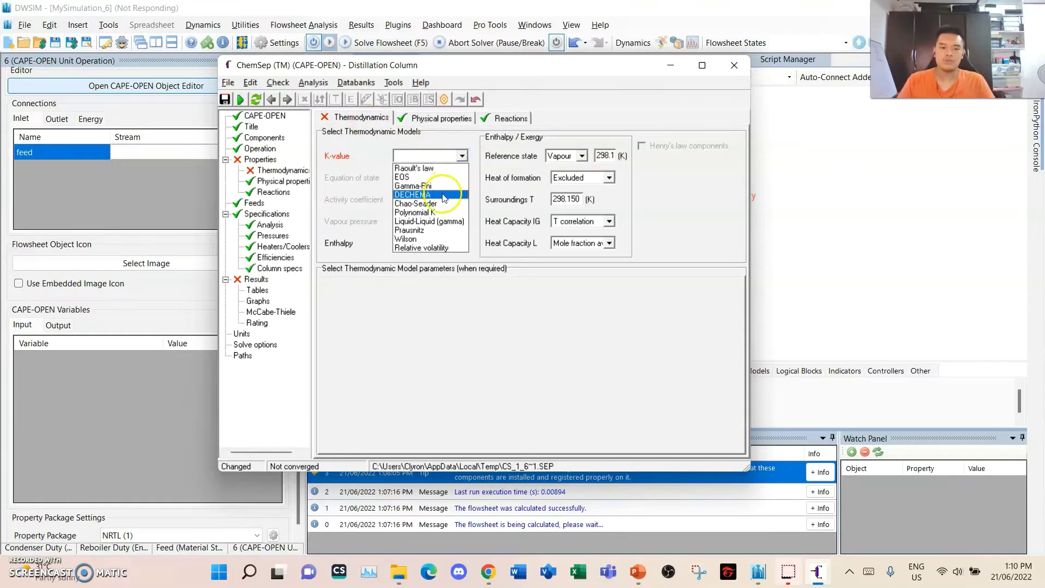
pyautogui.click(460, 188)
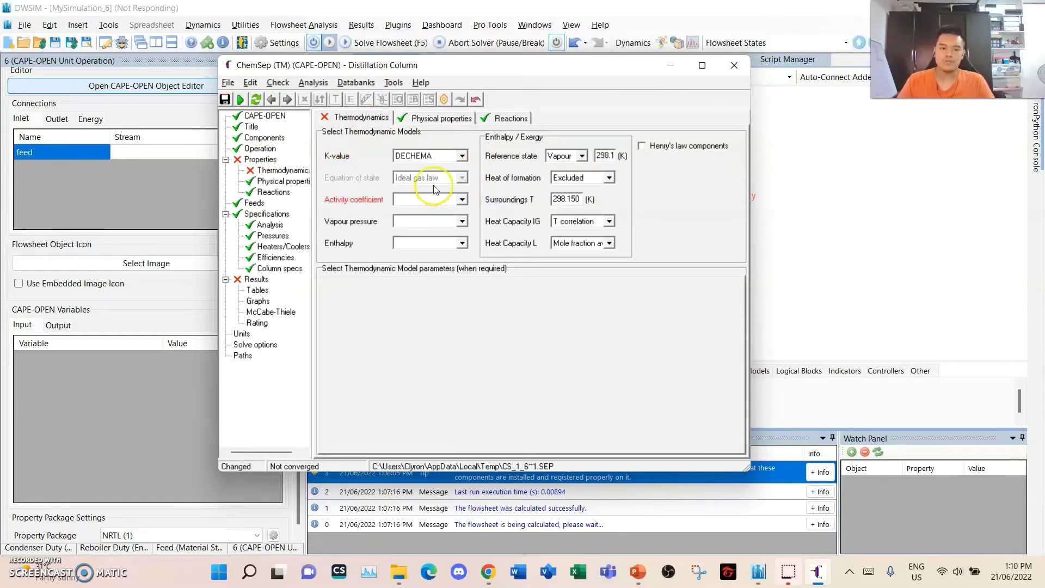
pyautogui.click(462, 199)
pyautogui.click(405, 256)
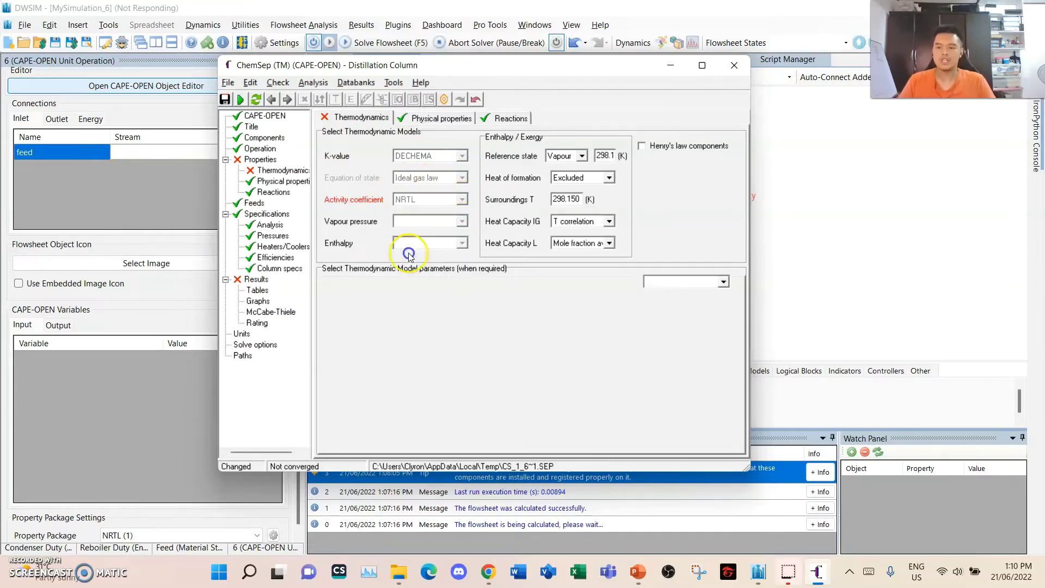
pyautogui.click(460, 221)
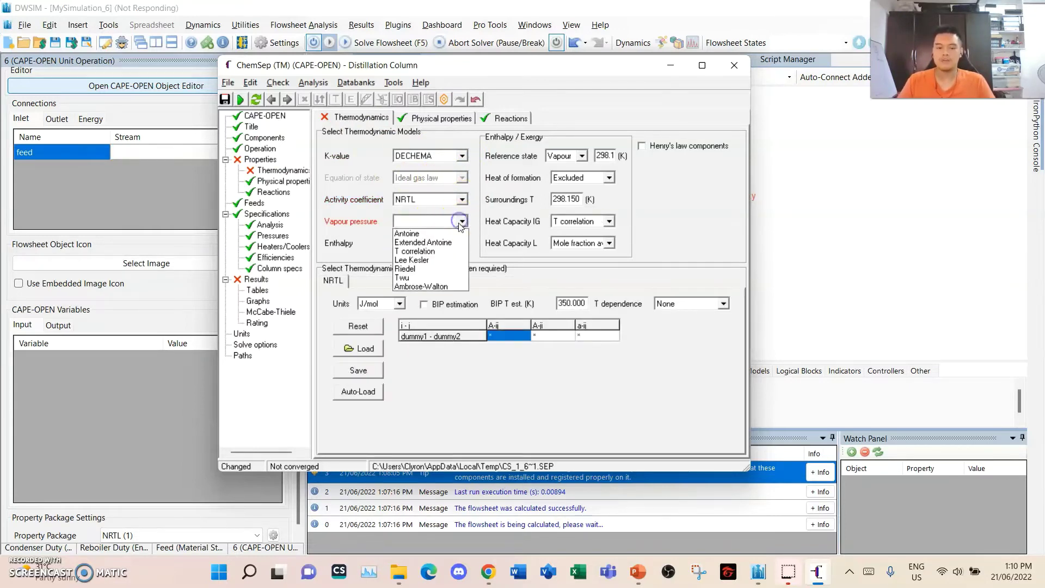
pyautogui.click(438, 235)
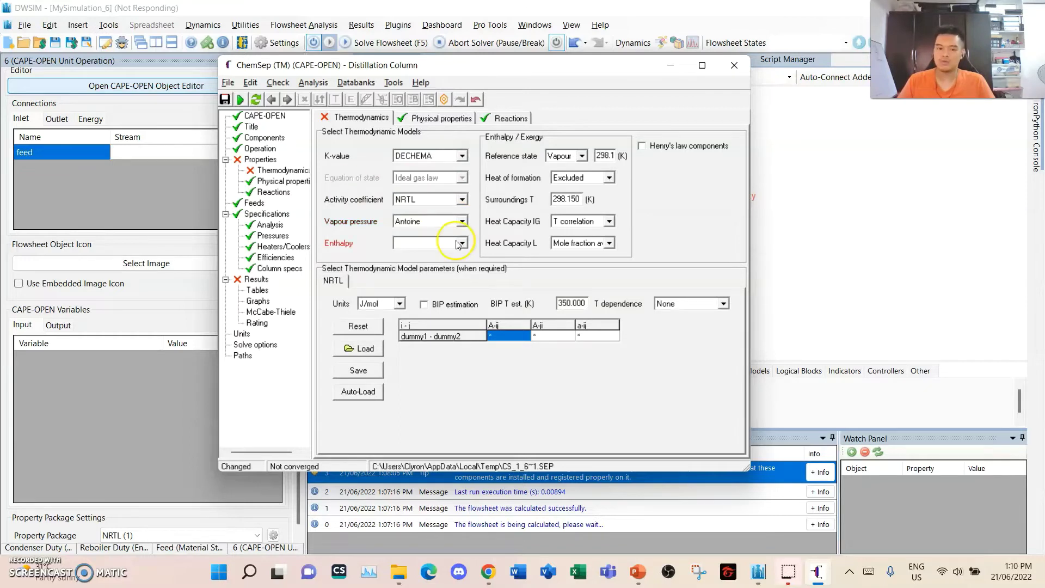
pyautogui.click(462, 243)
pyautogui.click(419, 264)
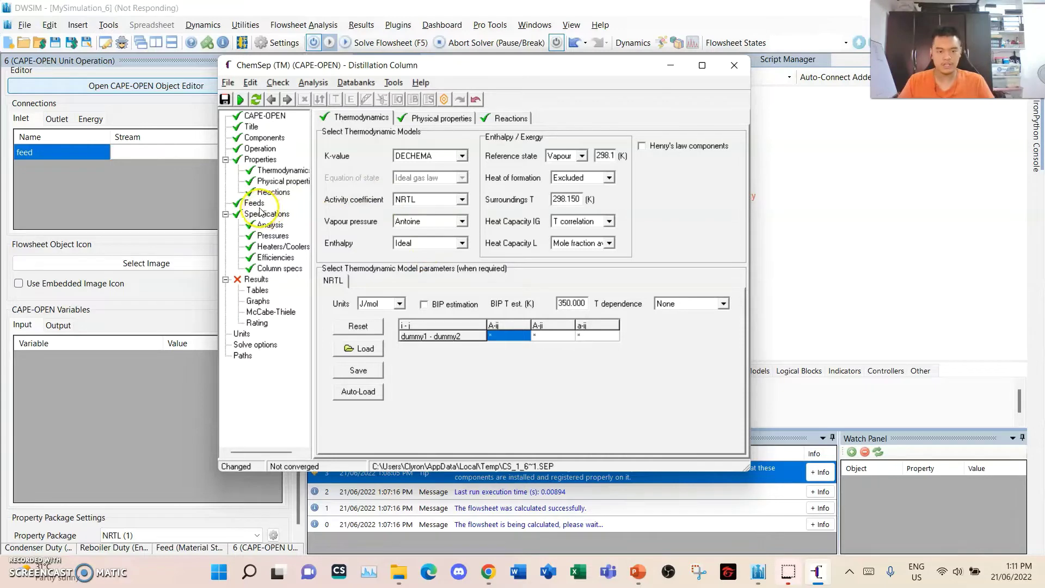
# Step: Review ChemSep's thermodynamics, physical properties, reactions, feeds, degrees-of-freedom and pressure pages
pyautogui.click(282, 170)
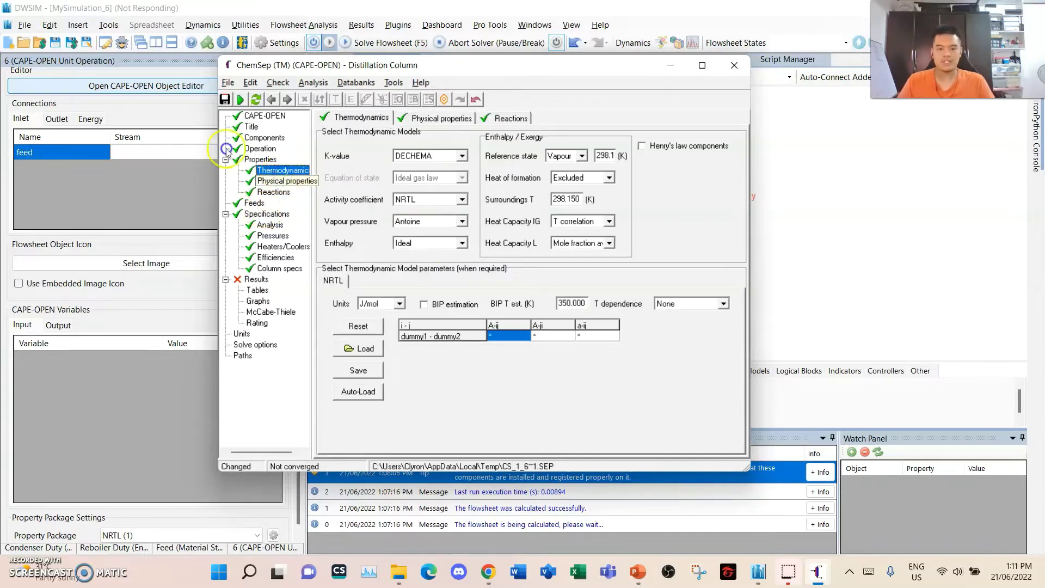
pyautogui.click(282, 182)
pyautogui.click(274, 193)
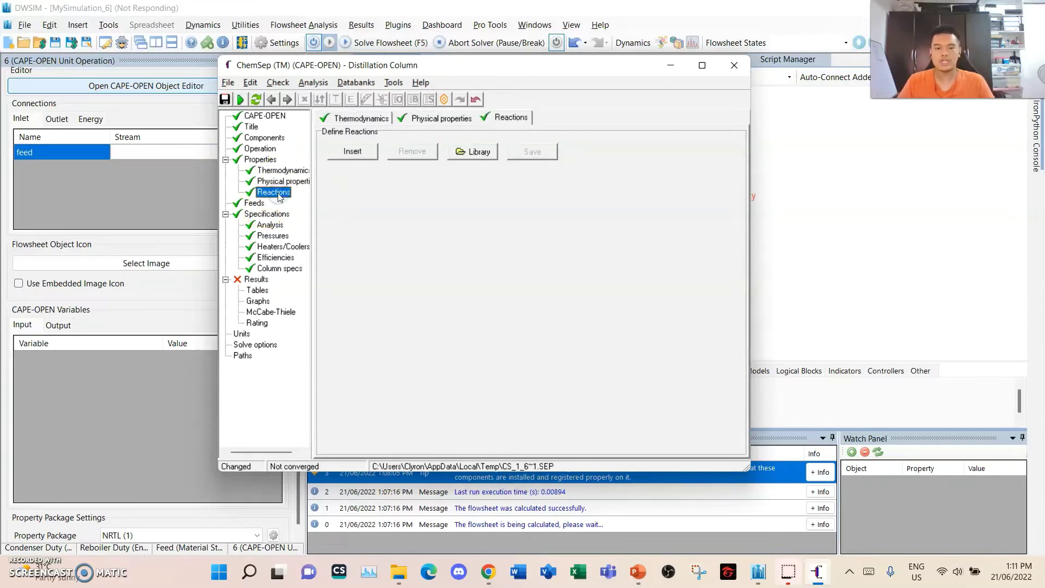
pyautogui.click(265, 203)
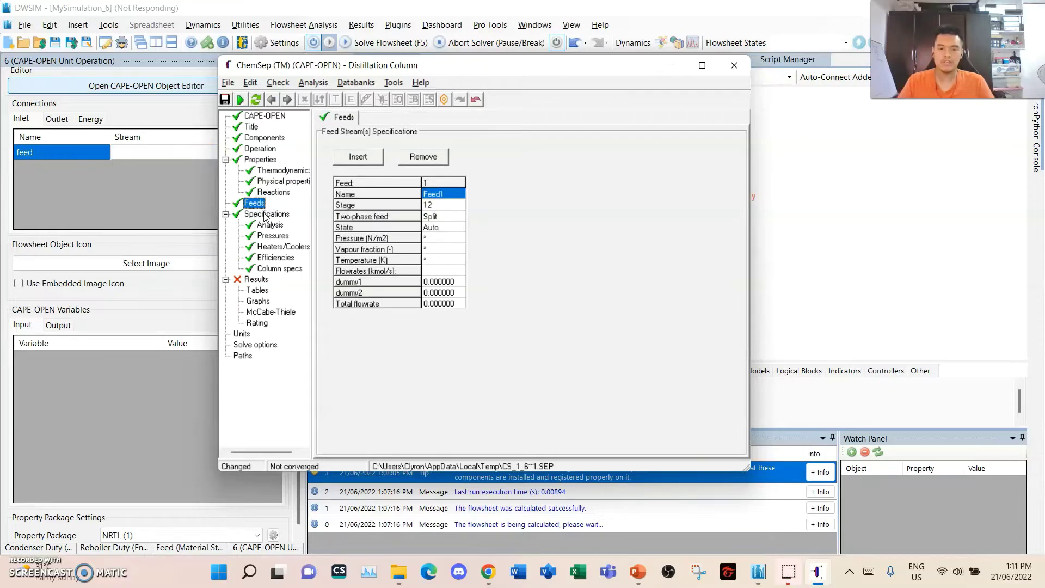
pyautogui.click(266, 215)
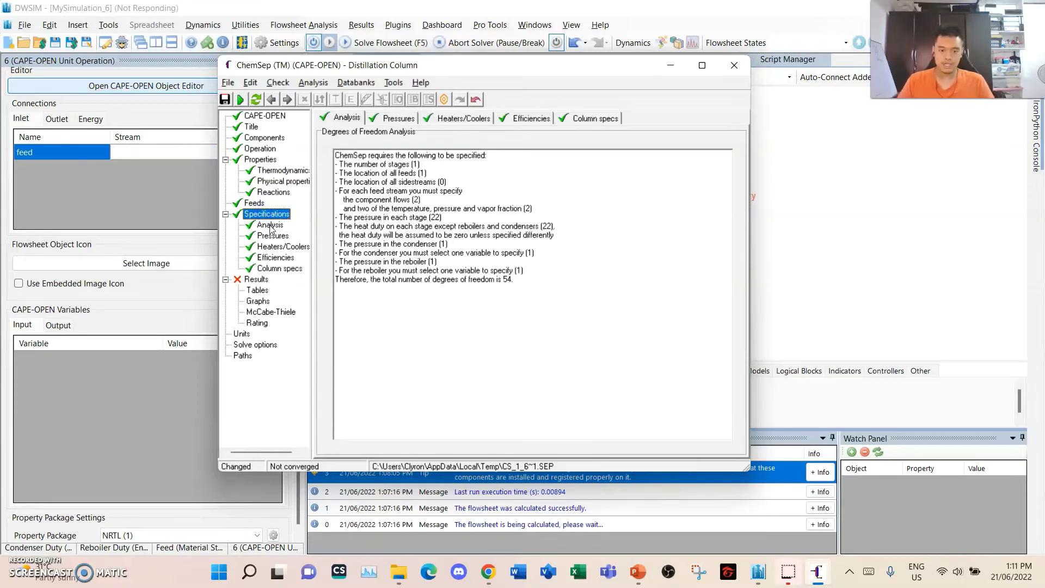
pyautogui.click(270, 226)
pyautogui.click(273, 236)
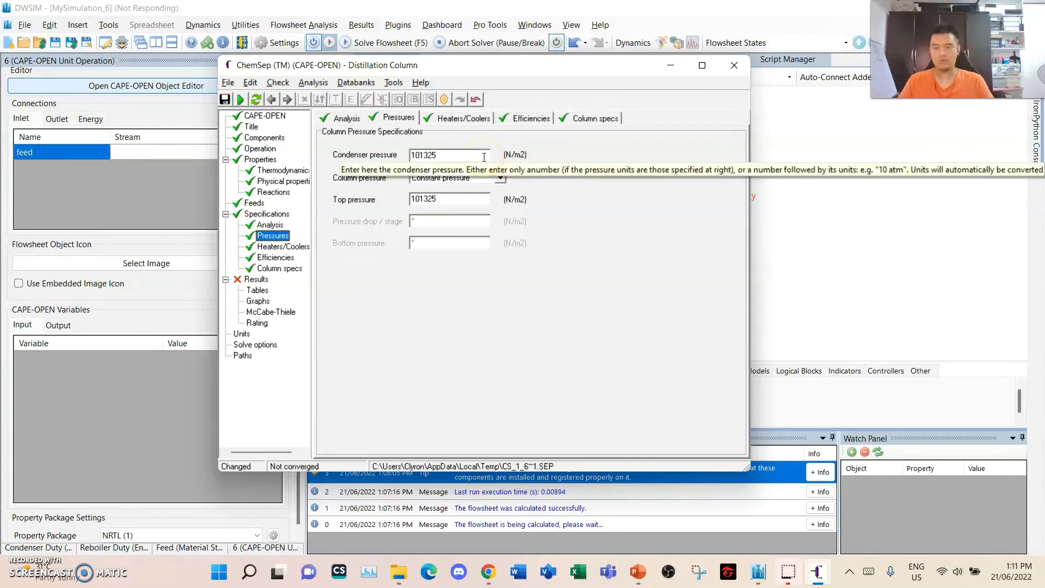
# Step: Check heaters/coolers, efficiencies, product specs and results, then save the column and close ChemSep
pyautogui.click(524, 156)
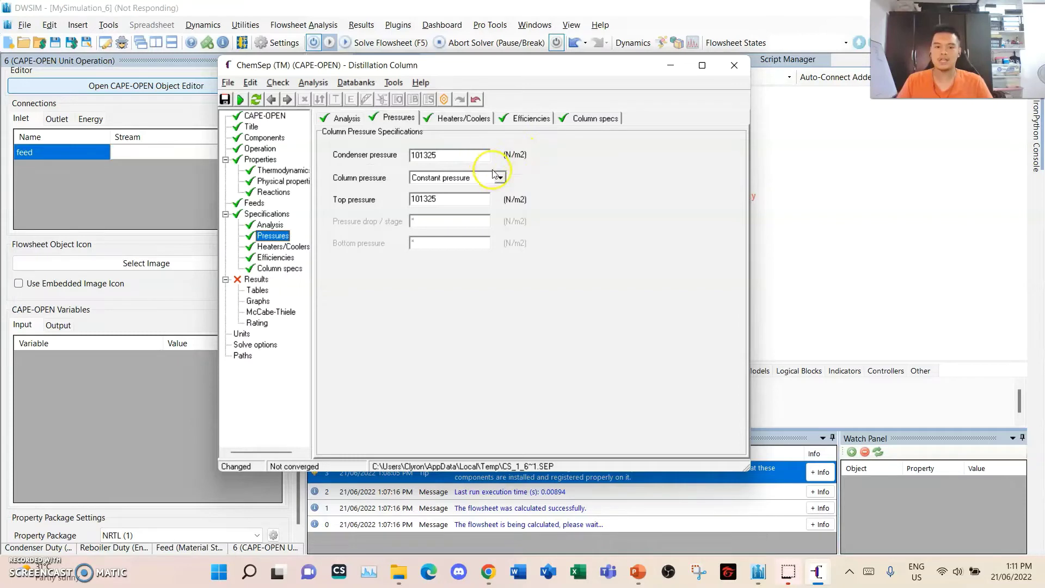
pyautogui.click(286, 247)
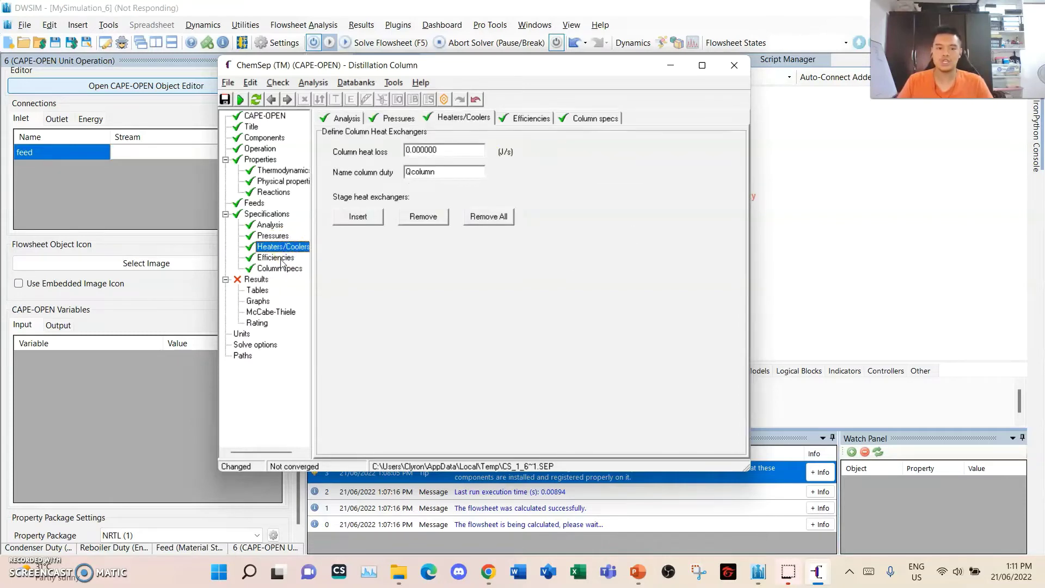
pyautogui.click(280, 258)
pyautogui.click(282, 269)
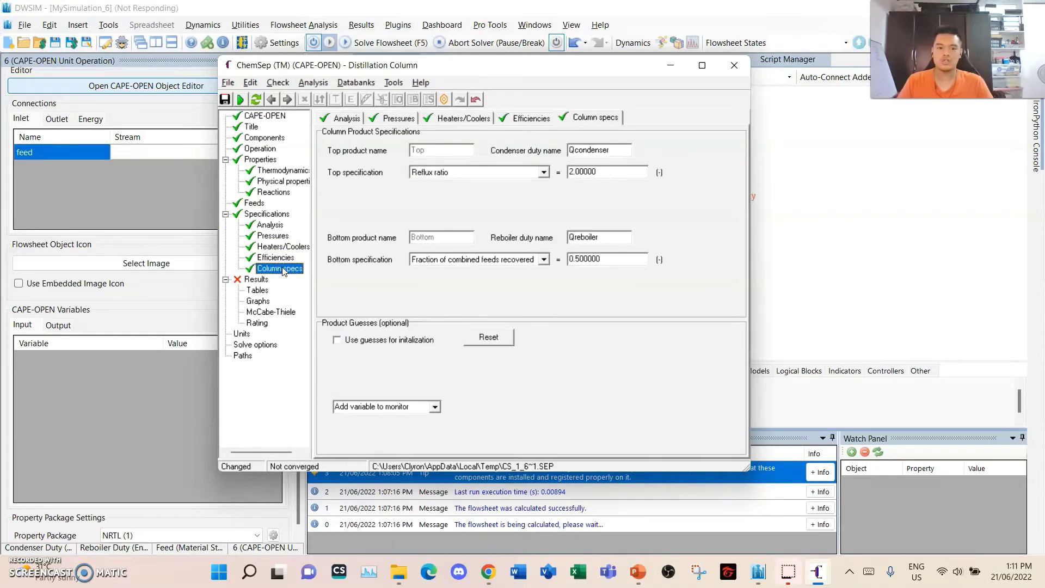
pyautogui.click(265, 279)
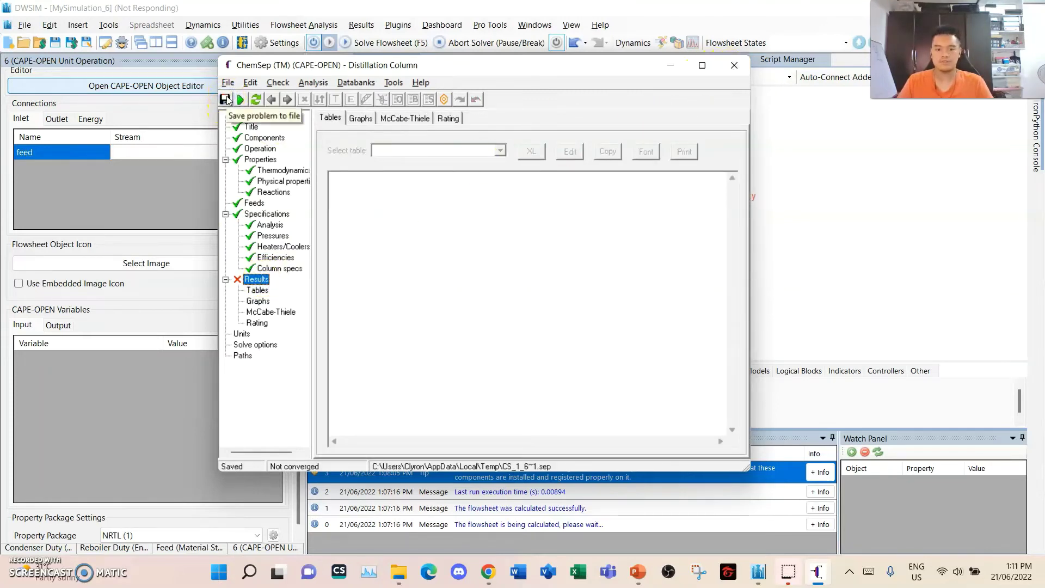
pyautogui.click(452, 127)
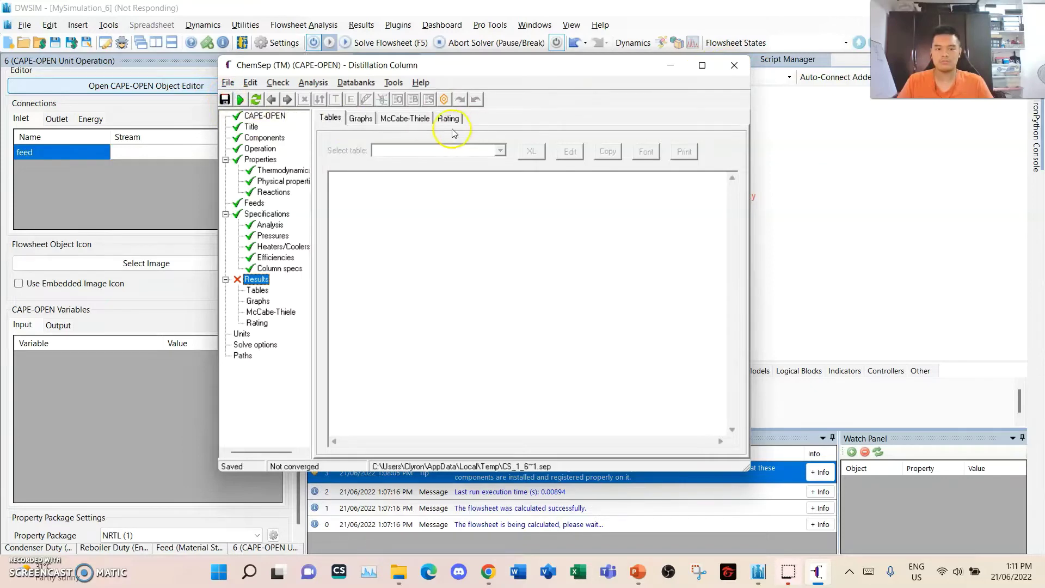
pyautogui.click(725, 74)
# Step: Inspect the column's inlet, outlet and energy connection tabs
pyautogui.click(98, 144)
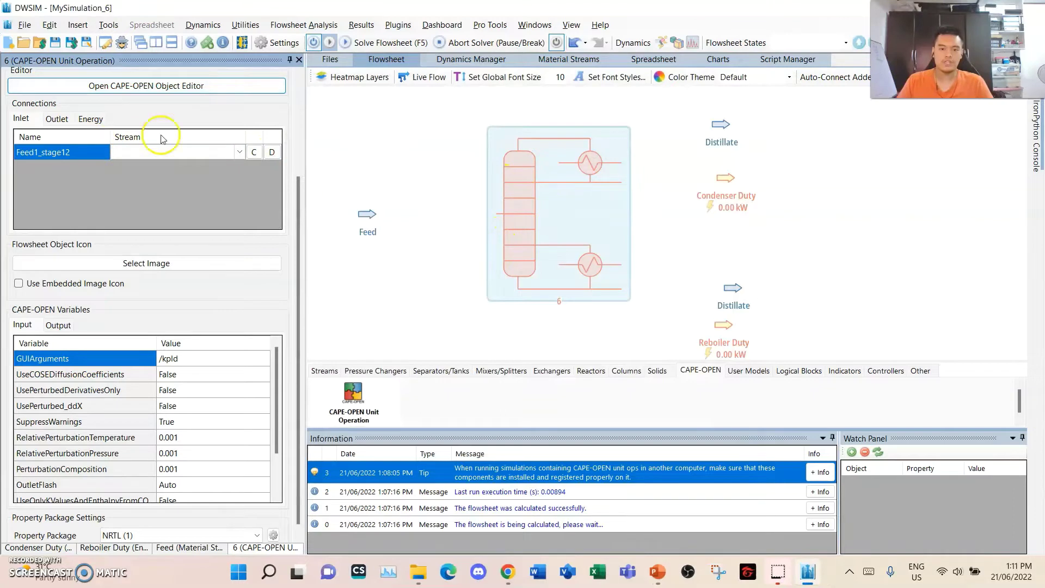
pyautogui.click(56, 119)
pyautogui.click(90, 119)
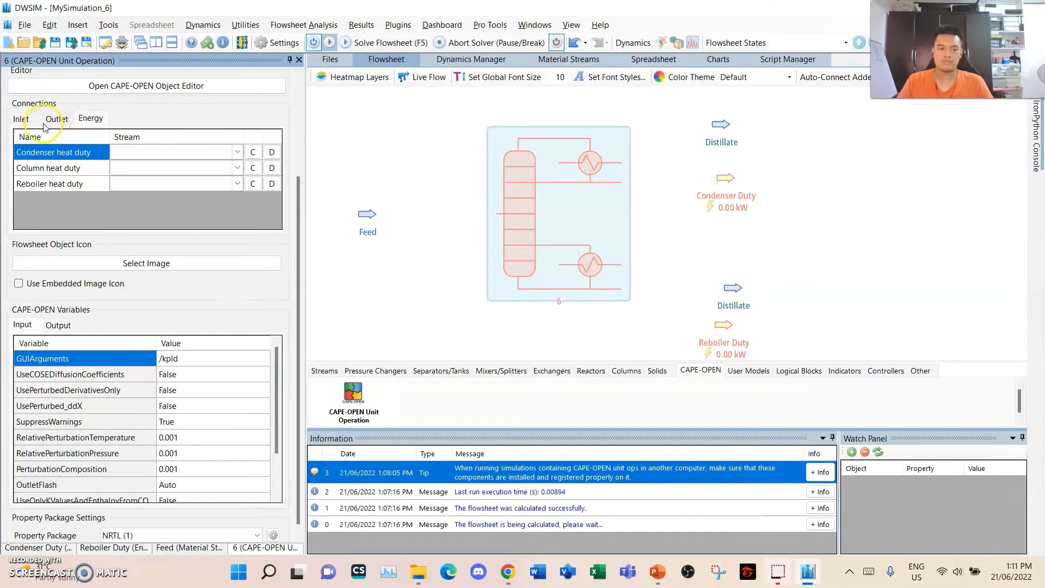
pyautogui.click(21, 118)
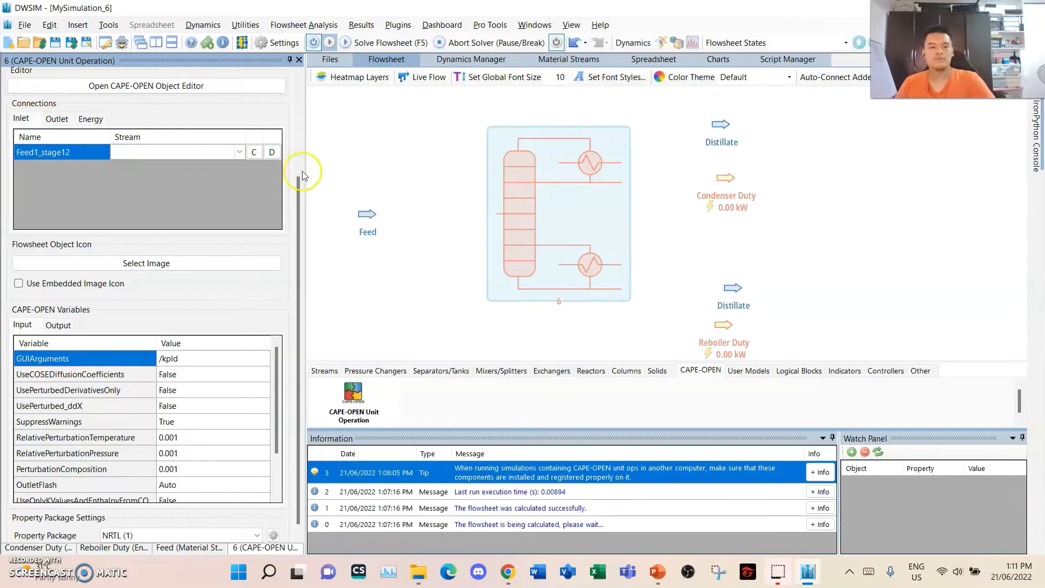
# Step: Connect the Feed stream to the Feed1_stage12 inlet and dismiss the resulting error
pyautogui.click(238, 153)
pyautogui.click(240, 153)
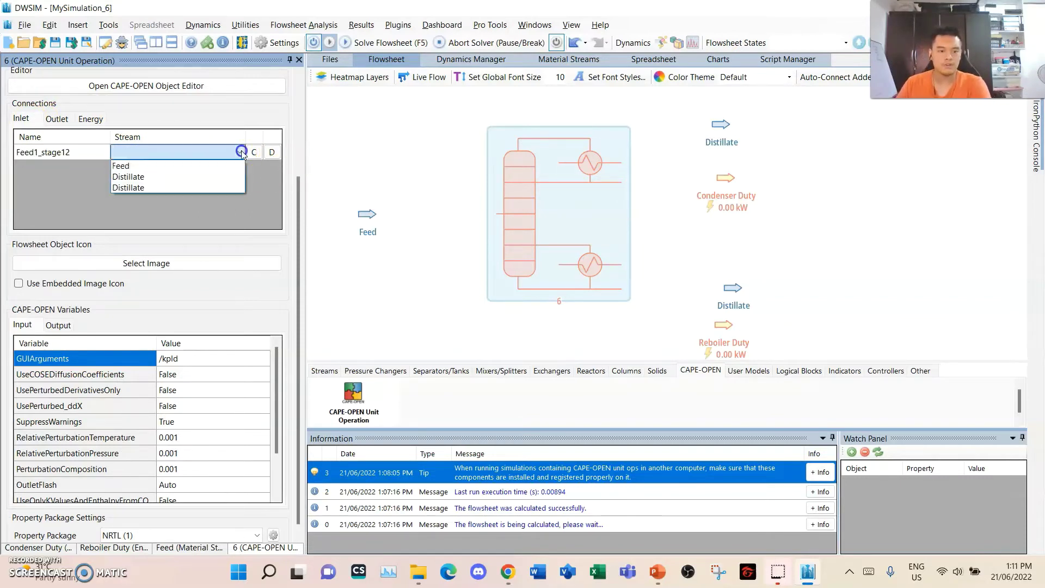
pyautogui.click(210, 170)
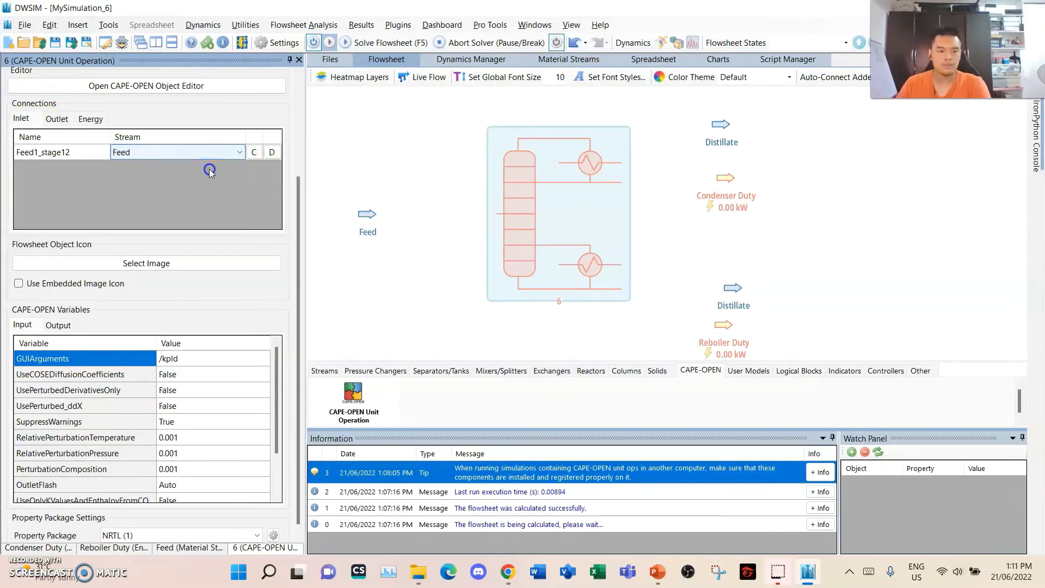
pyautogui.click(255, 155)
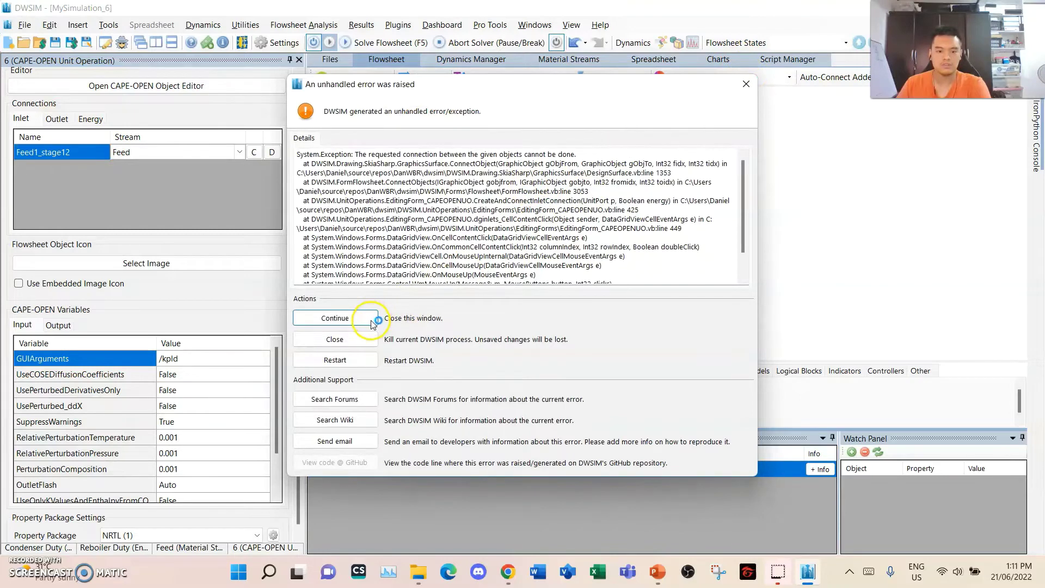
pyautogui.click(745, 84)
pyautogui.click(461, 190)
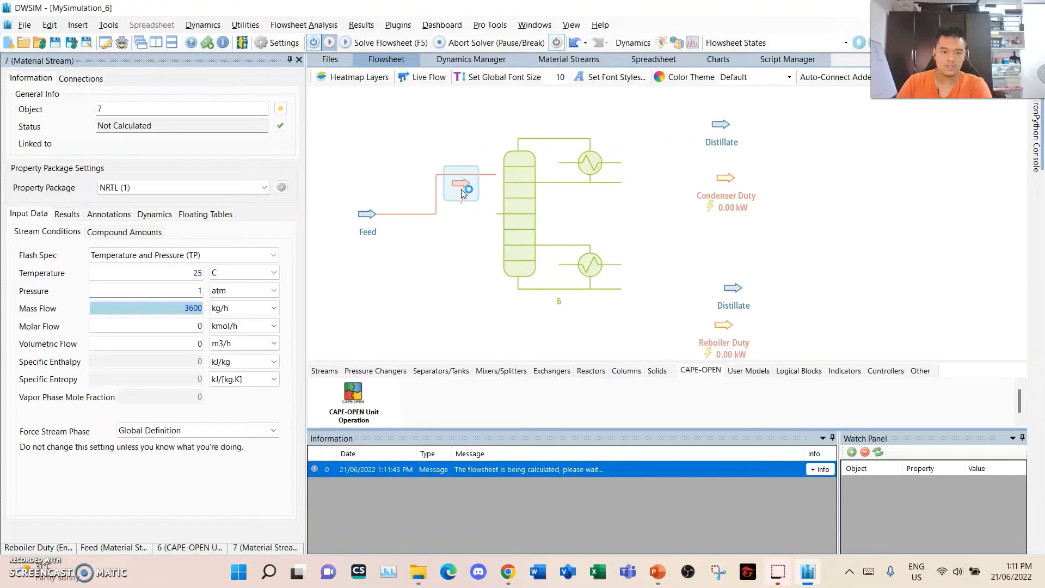
# Step: Delete stray stream 7, set Distillate as the TopProduct, and open the lower Distillate stream
pyautogui.press('Delete')
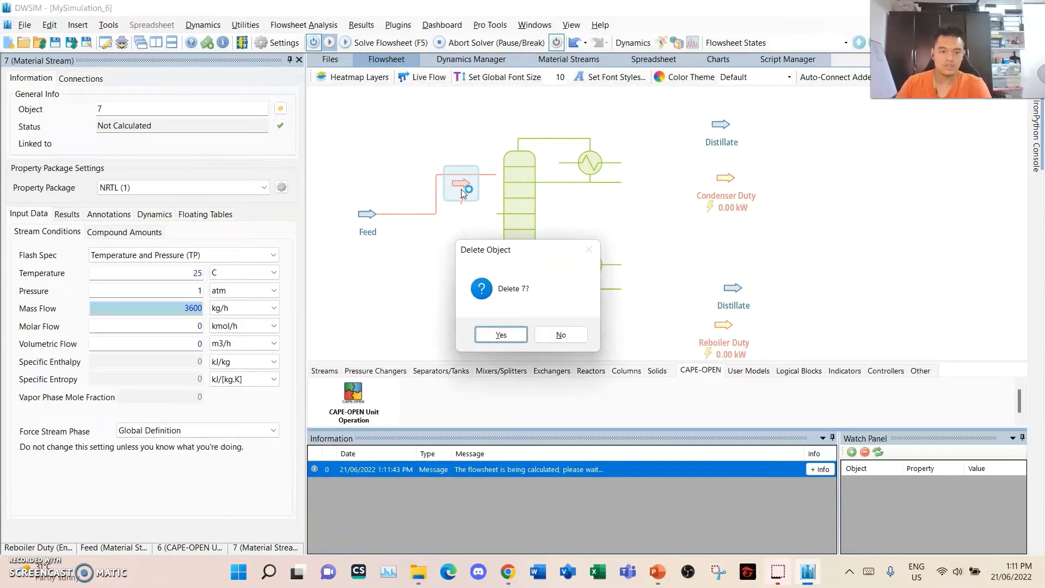
pyautogui.click(499, 333)
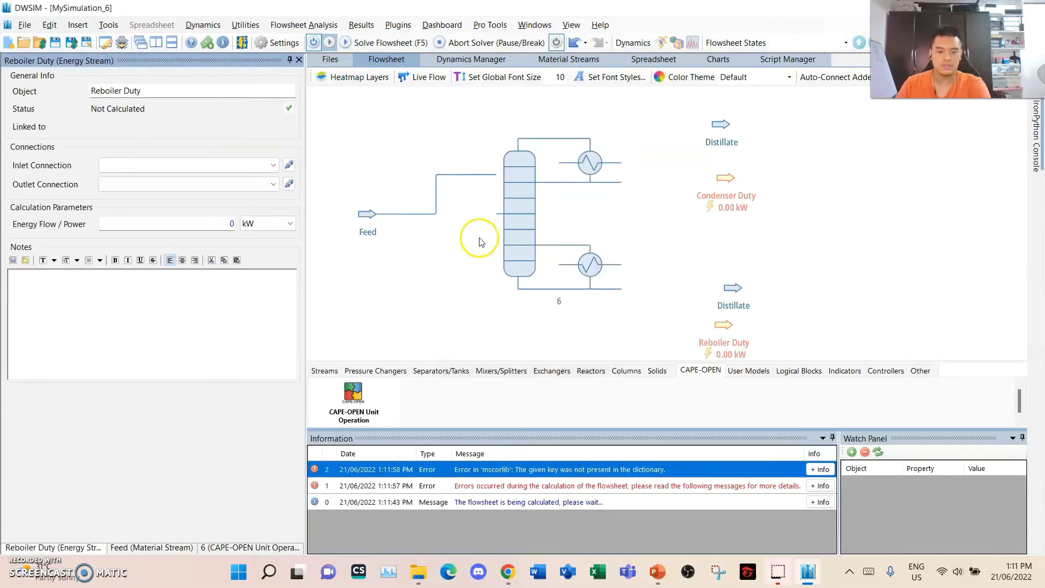
pyautogui.click(499, 187)
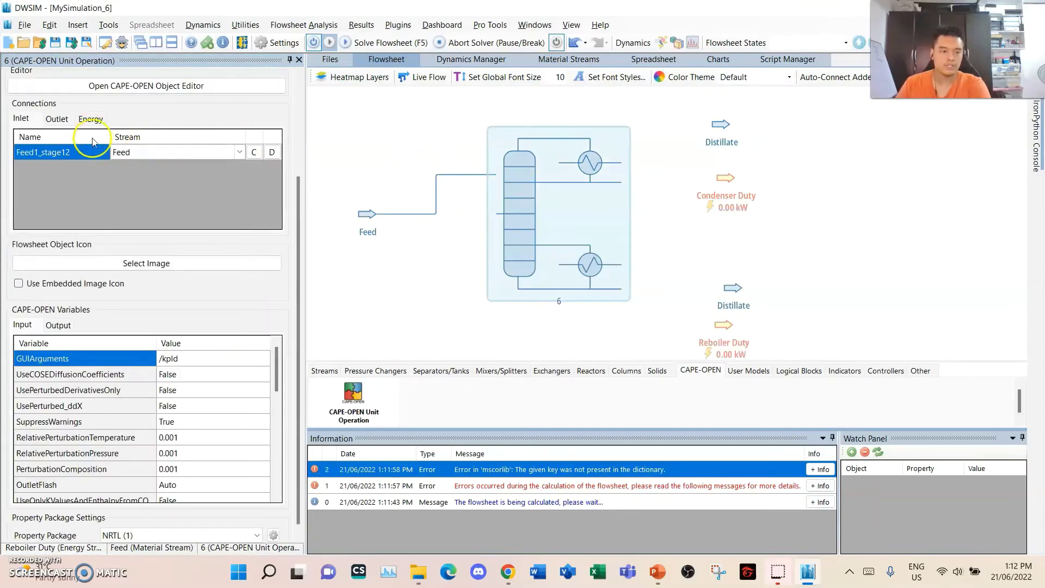
pyautogui.click(57, 118)
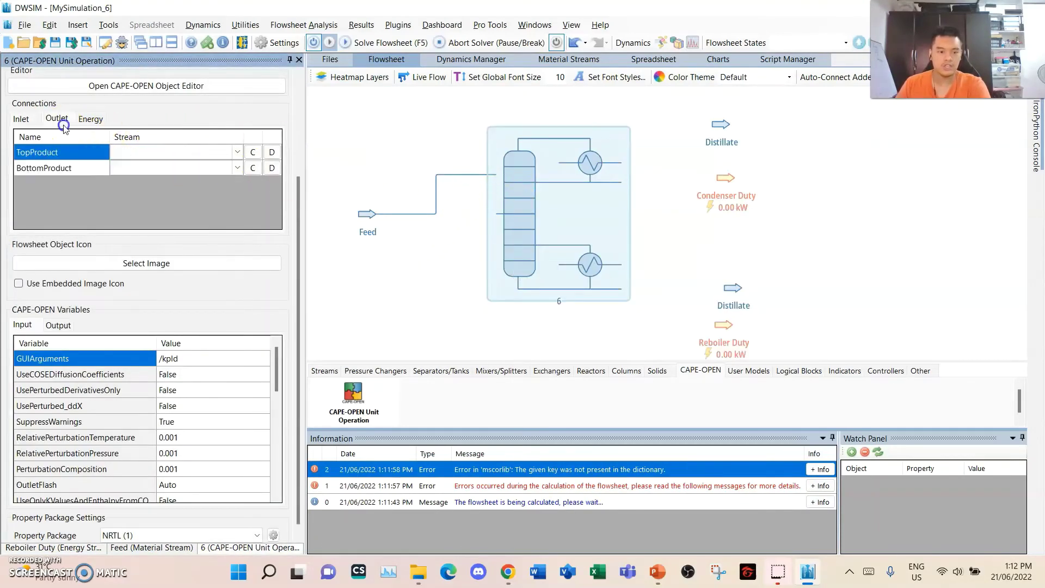
pyautogui.click(237, 153)
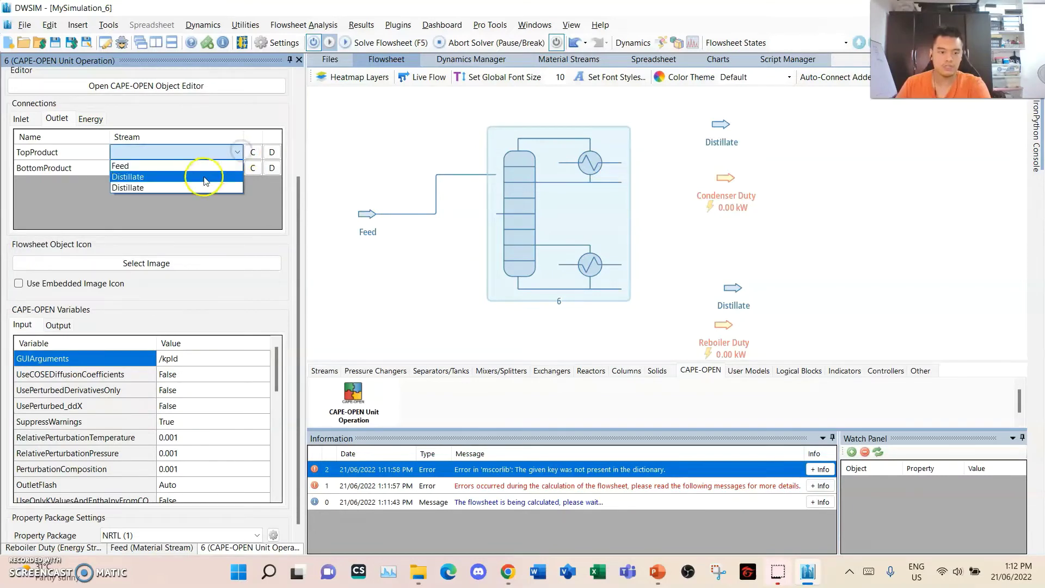
pyautogui.click(193, 176)
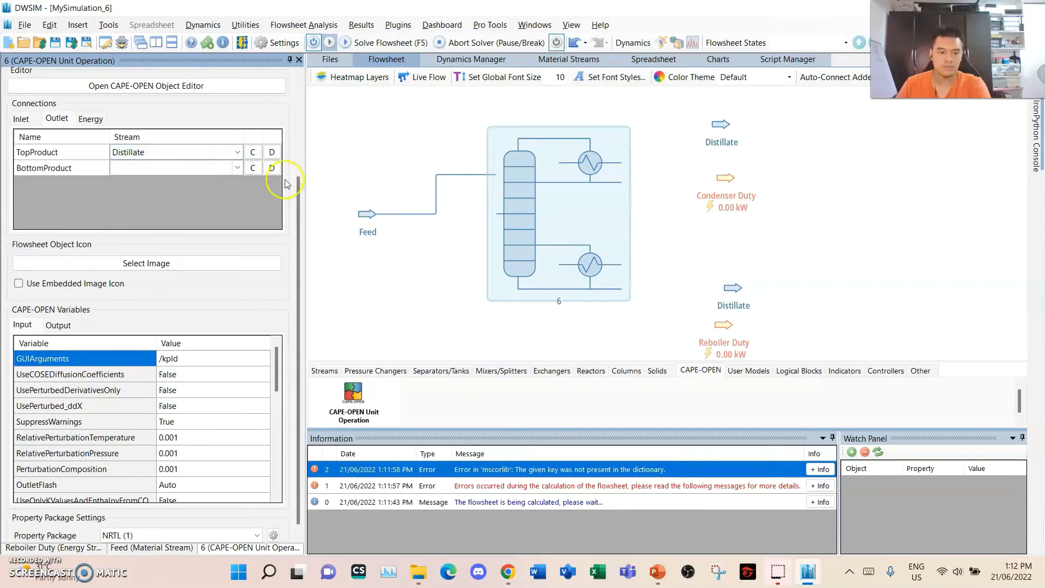
pyautogui.click(730, 287)
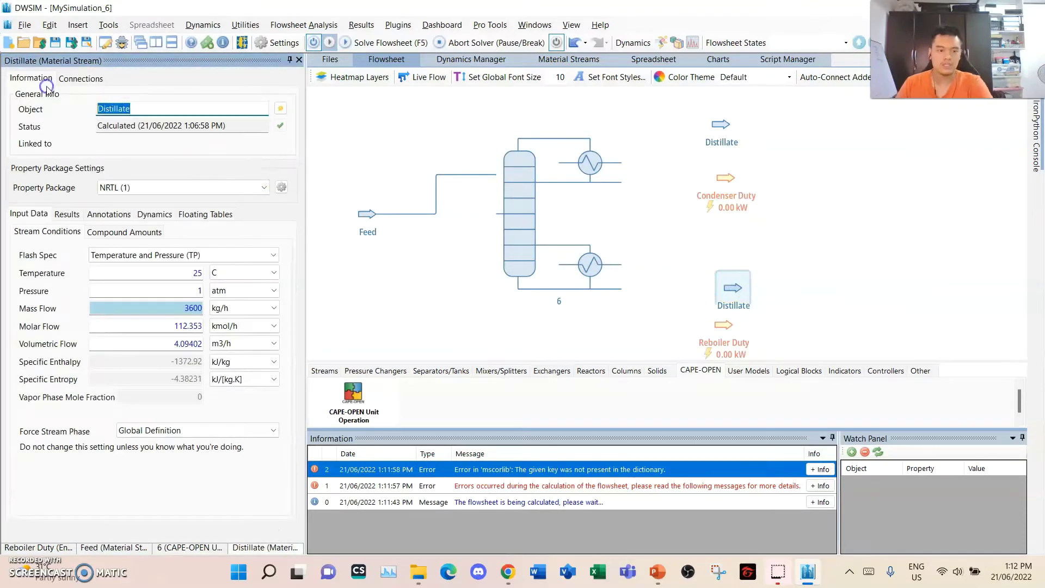
# Step: Rename the lower stream to Bottoms and connect Distillate as top product, creating stream 7
pyautogui.write('Bottoms')
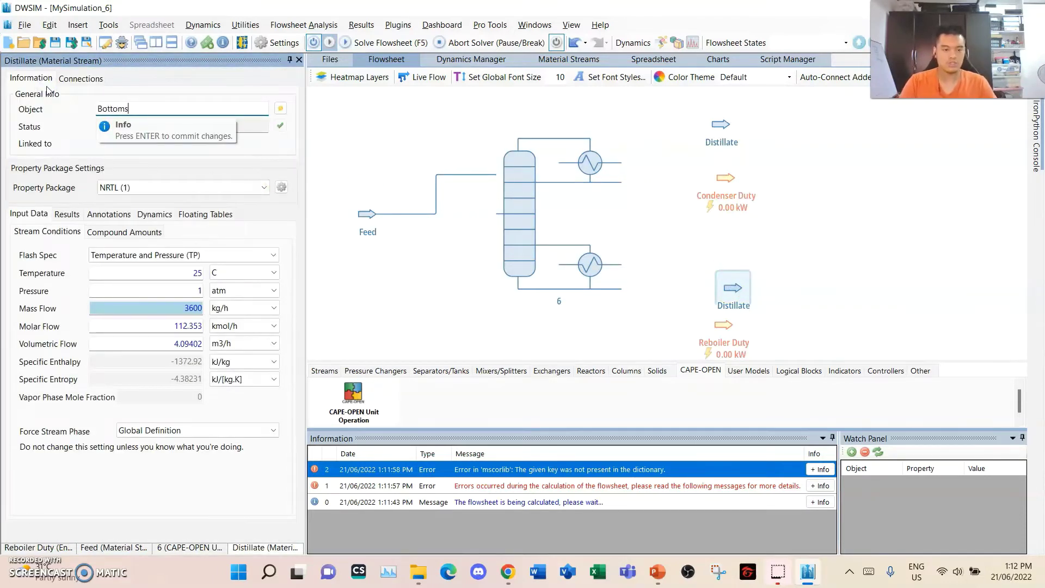
pyautogui.press('Return')
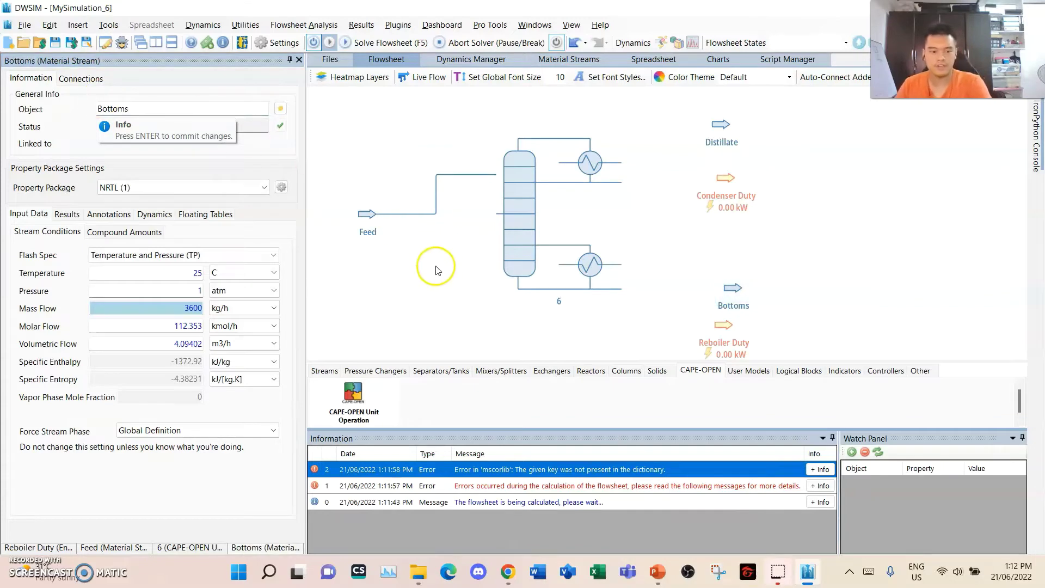
pyautogui.click(521, 226)
pyautogui.click(242, 152)
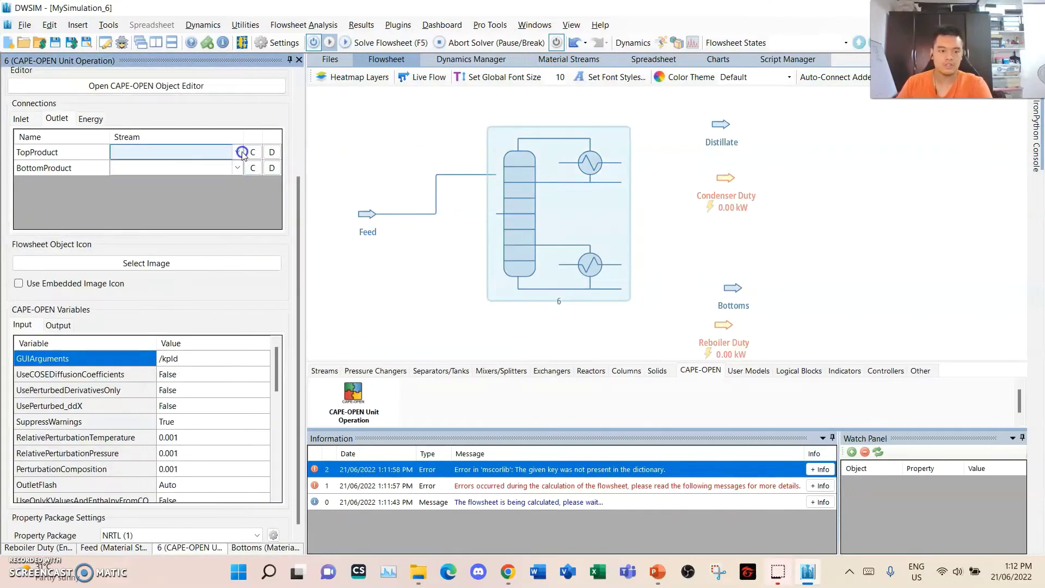
pyautogui.click(234, 155)
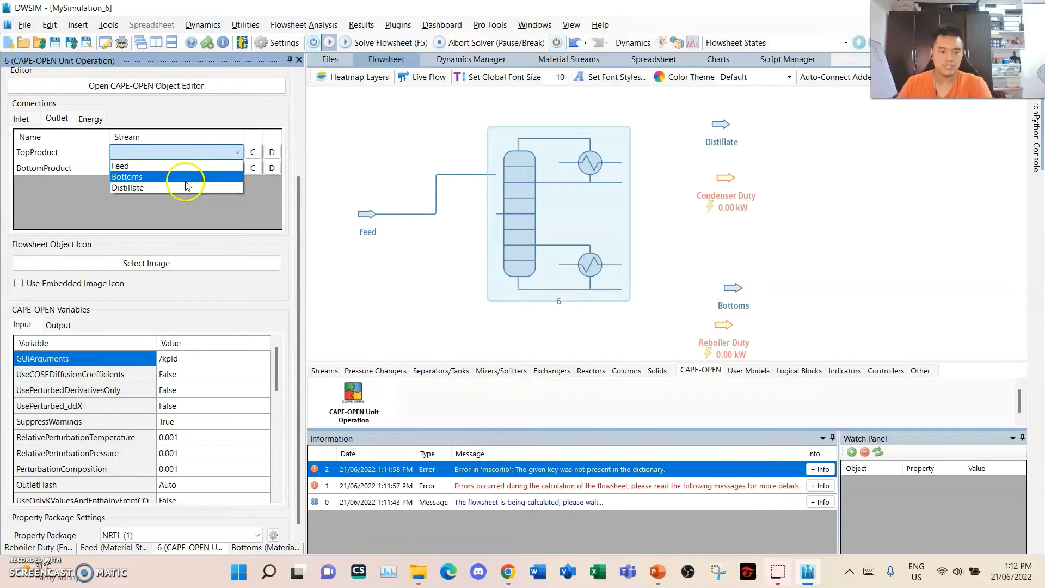
pyautogui.click(187, 187)
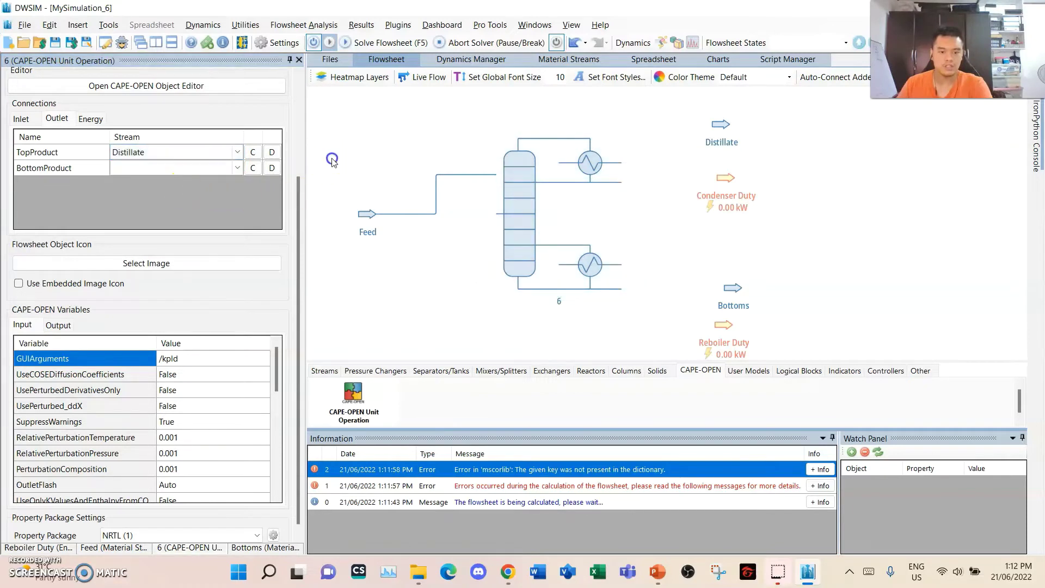
pyautogui.click(253, 153)
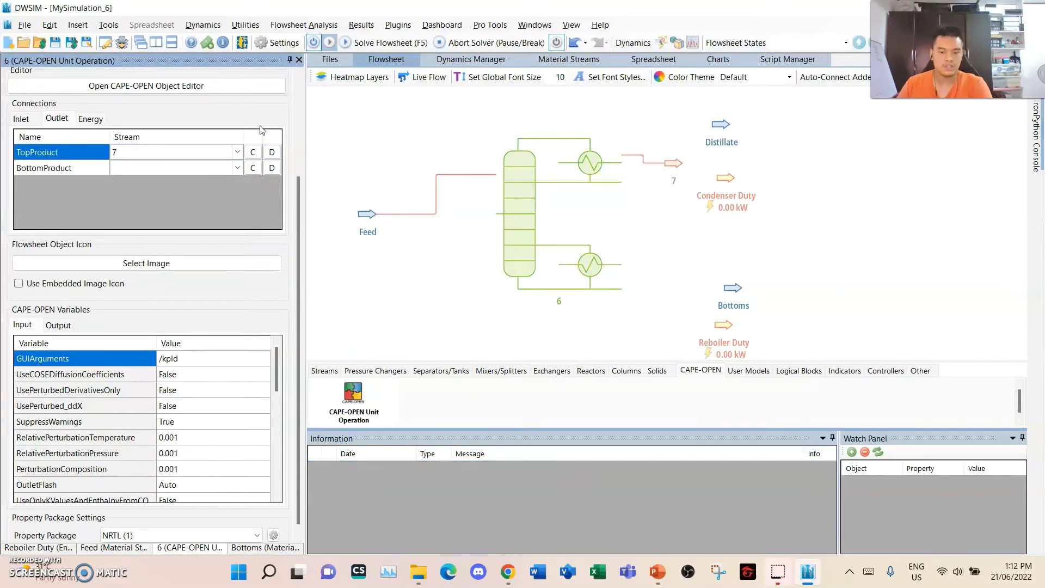
pyautogui.click(336, 130)
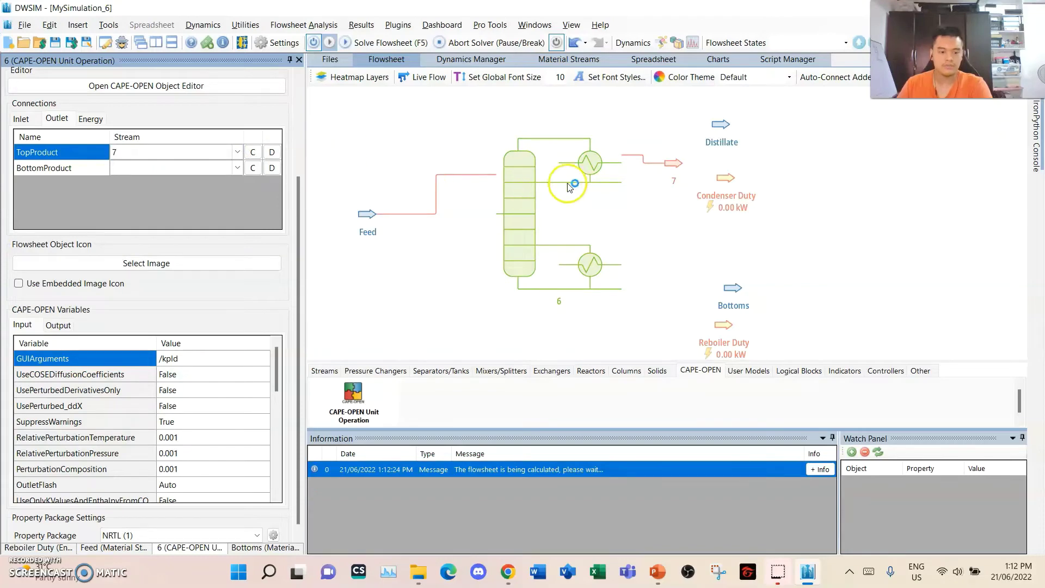
pyautogui.click(675, 164)
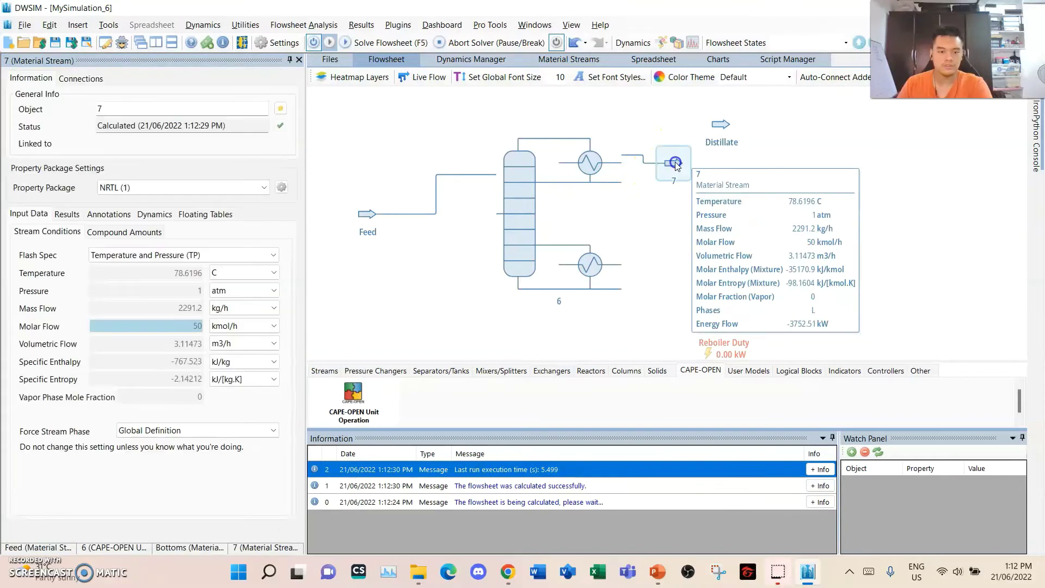
pyautogui.click(578, 134)
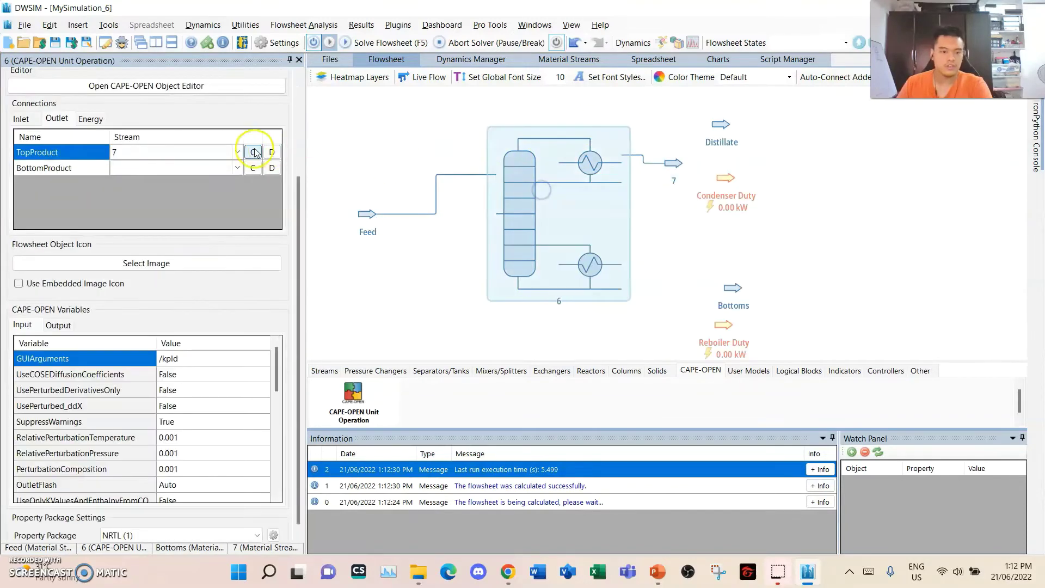
# Step: Connect Bottoms as the bottom product, dismiss the error, delete stray stream 8, and reposition stream 7
pyautogui.click(238, 168)
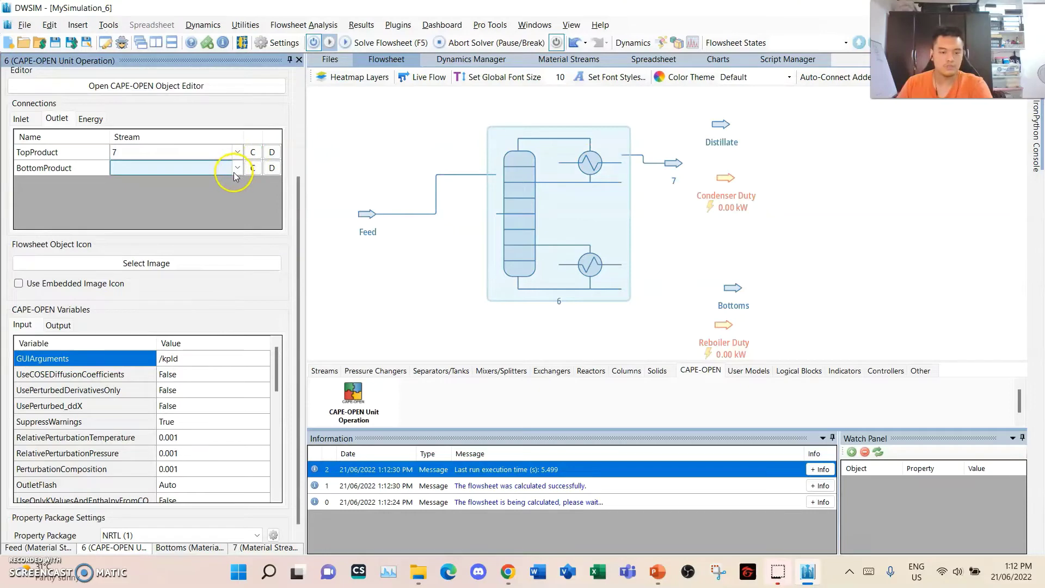
pyautogui.click(235, 174)
pyautogui.click(200, 195)
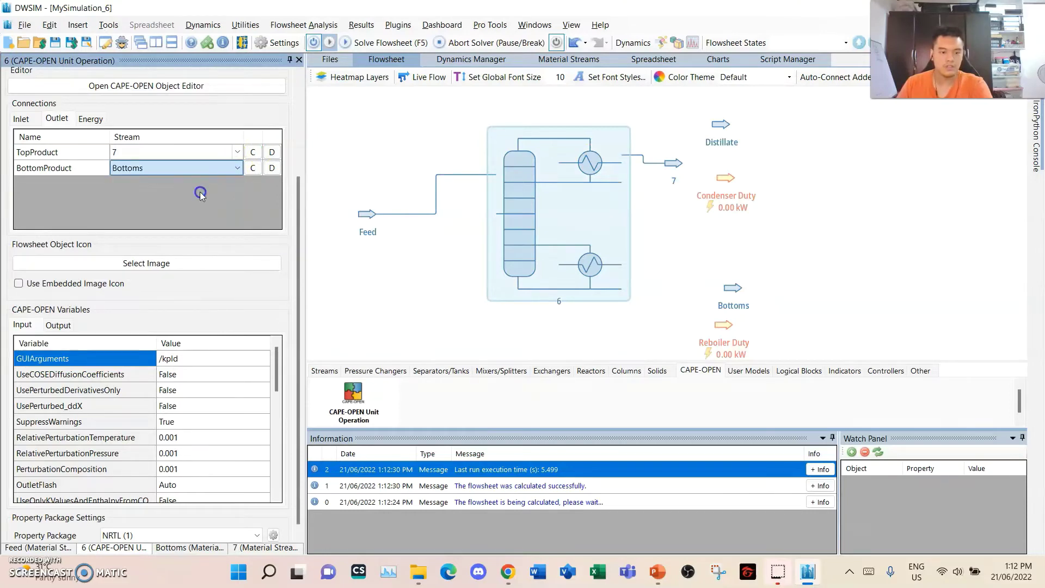
pyautogui.click(252, 168)
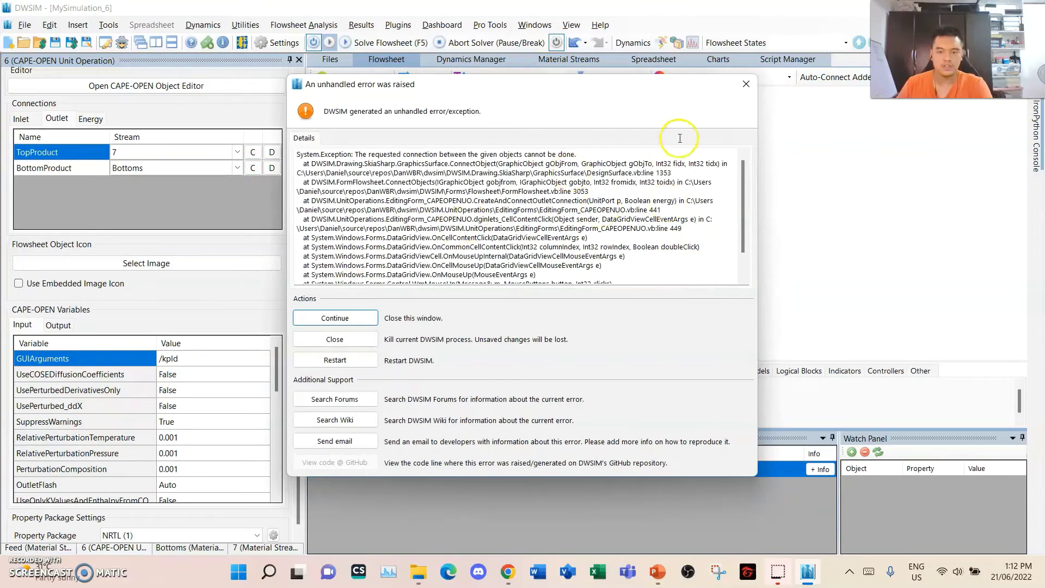
pyautogui.click(746, 85)
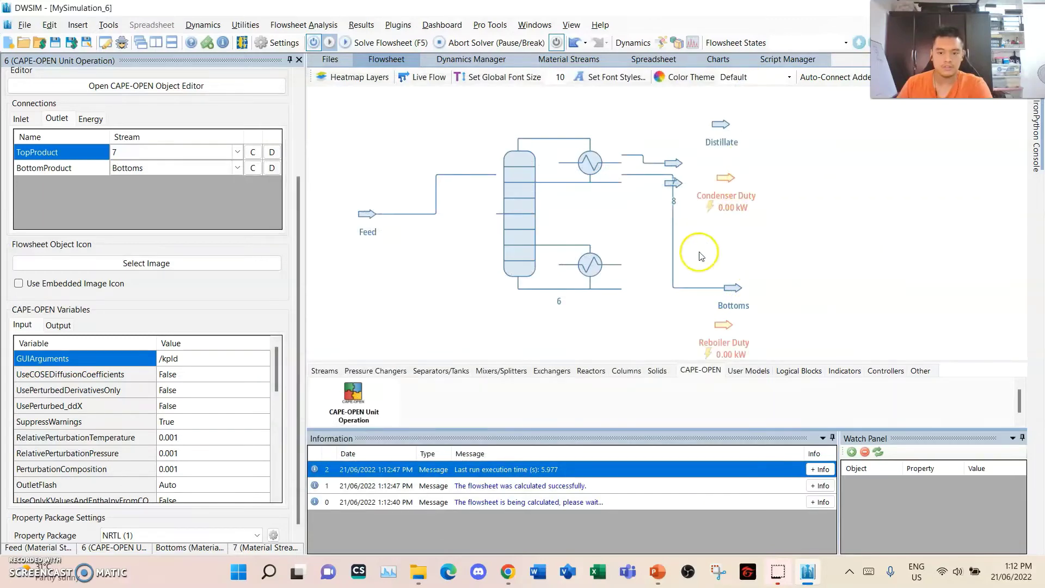
pyautogui.click(687, 177)
pyautogui.press('Delete')
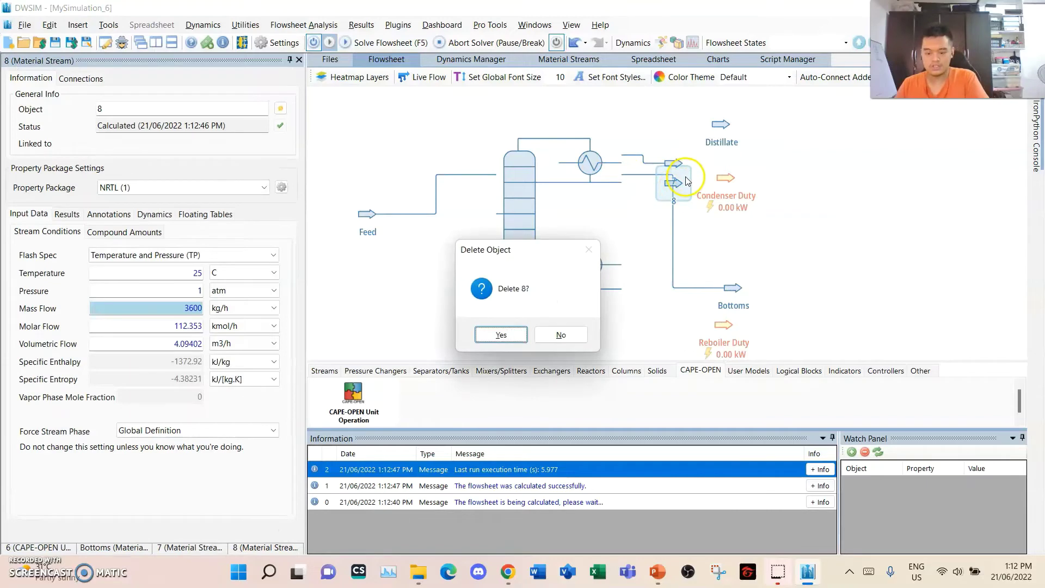
pyautogui.press('Return')
pyautogui.moveTo(674, 172); pyautogui.dragTo(675, 141)
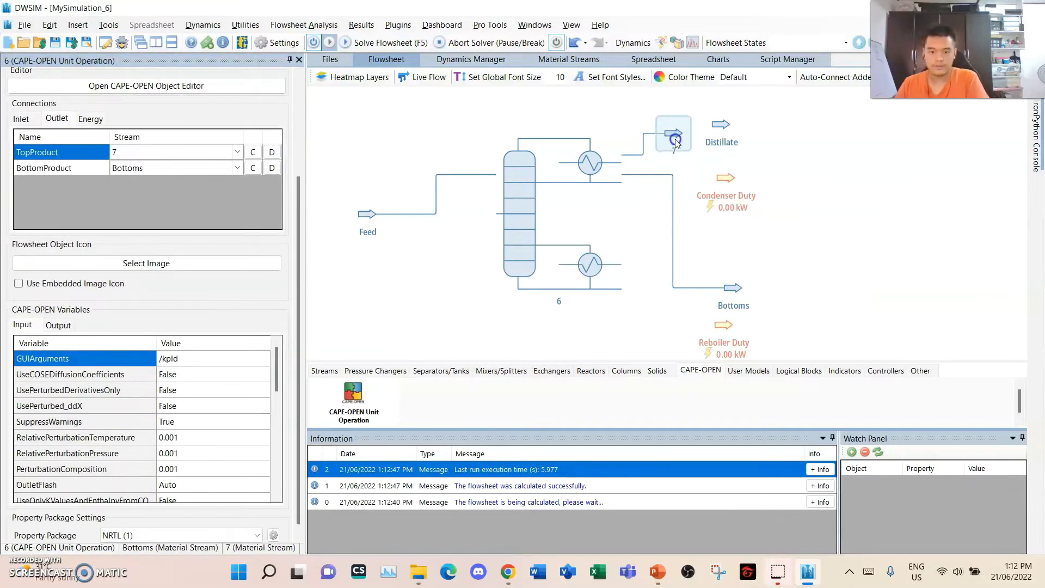
# Step: Retry connecting Distillate as top product and the bottom product, then delete stray stream 8 again
pyautogui.click(520, 179)
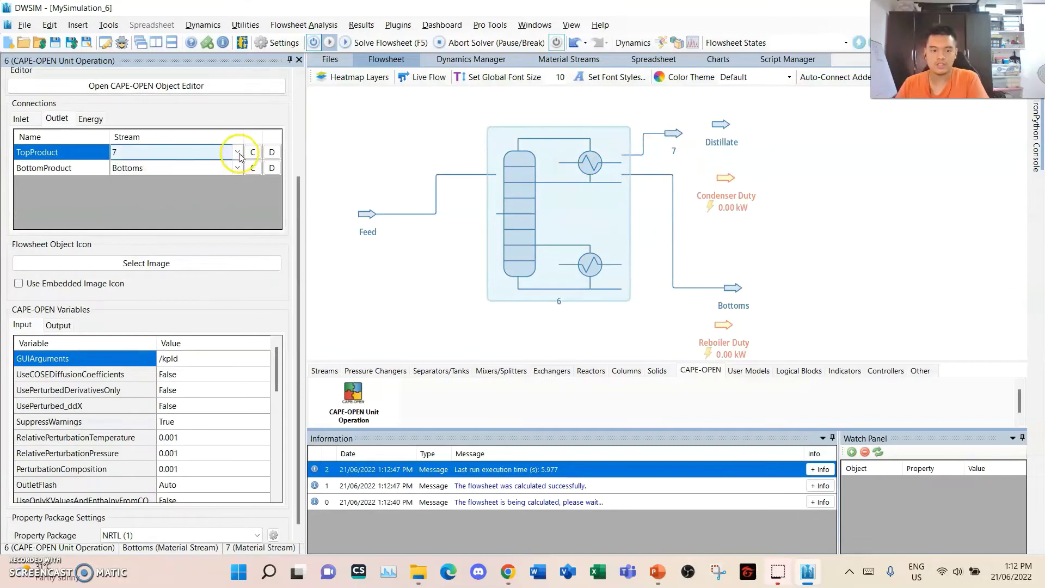
pyautogui.click(228, 154)
pyautogui.click(237, 153)
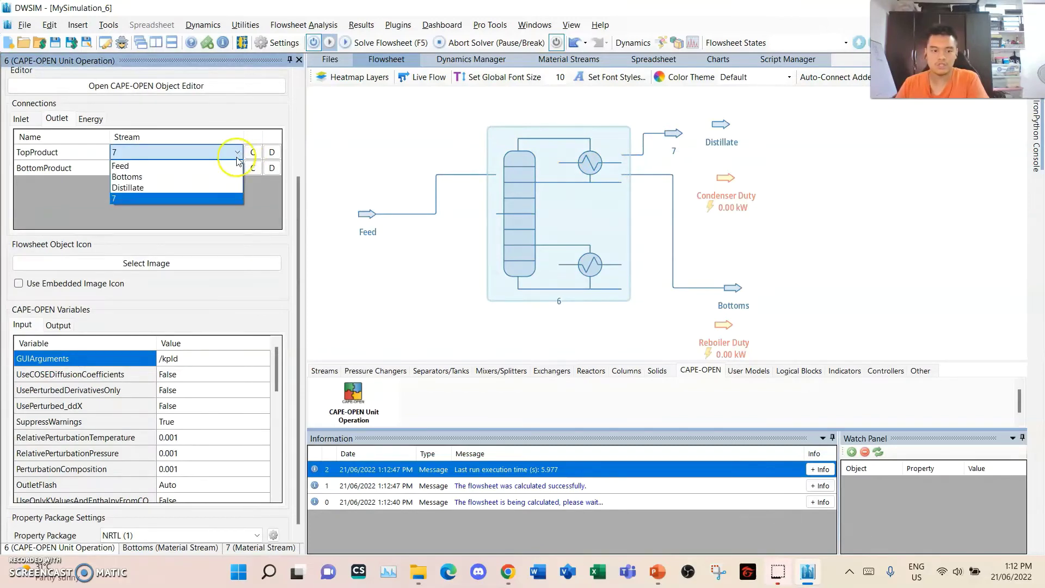
pyautogui.click(198, 187)
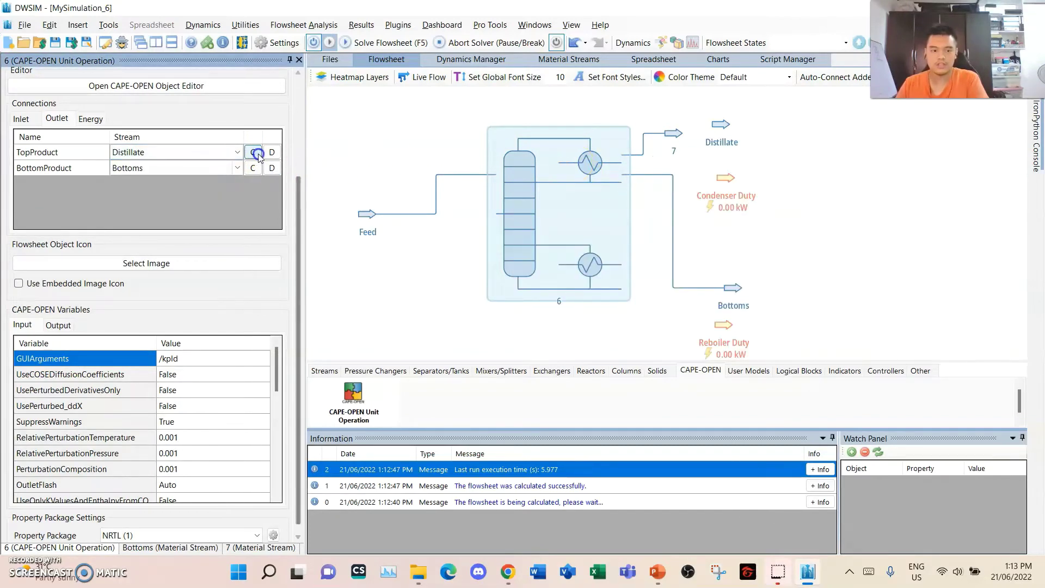
pyautogui.click(402, 156)
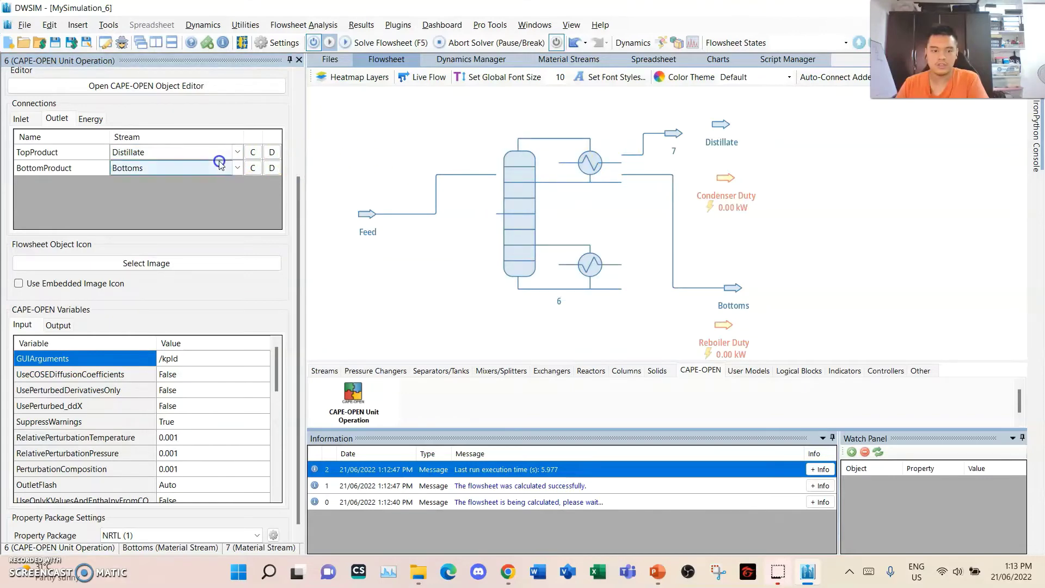
pyautogui.click(252, 153)
pyautogui.click(252, 168)
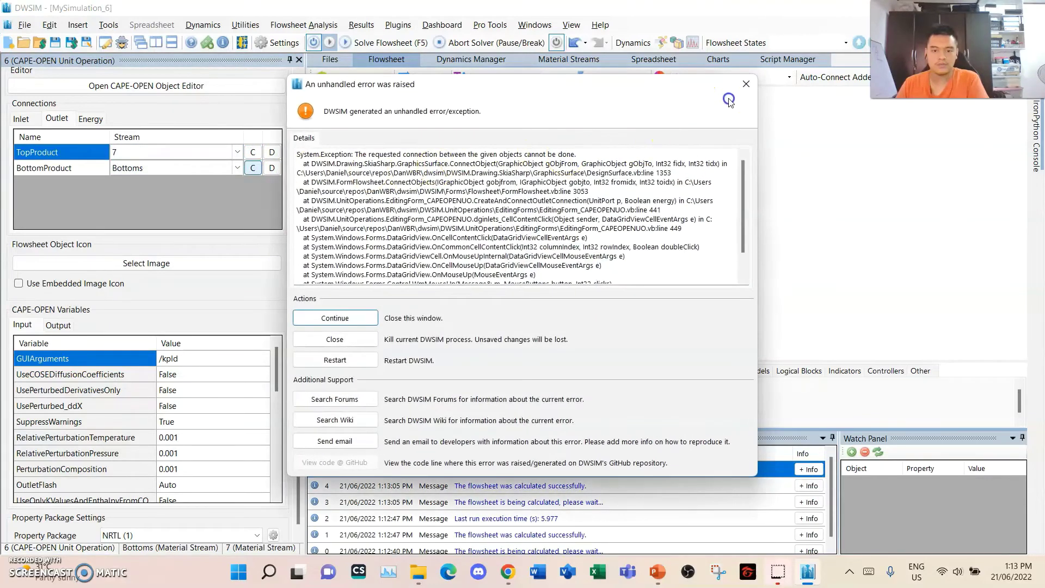
pyautogui.click(746, 84)
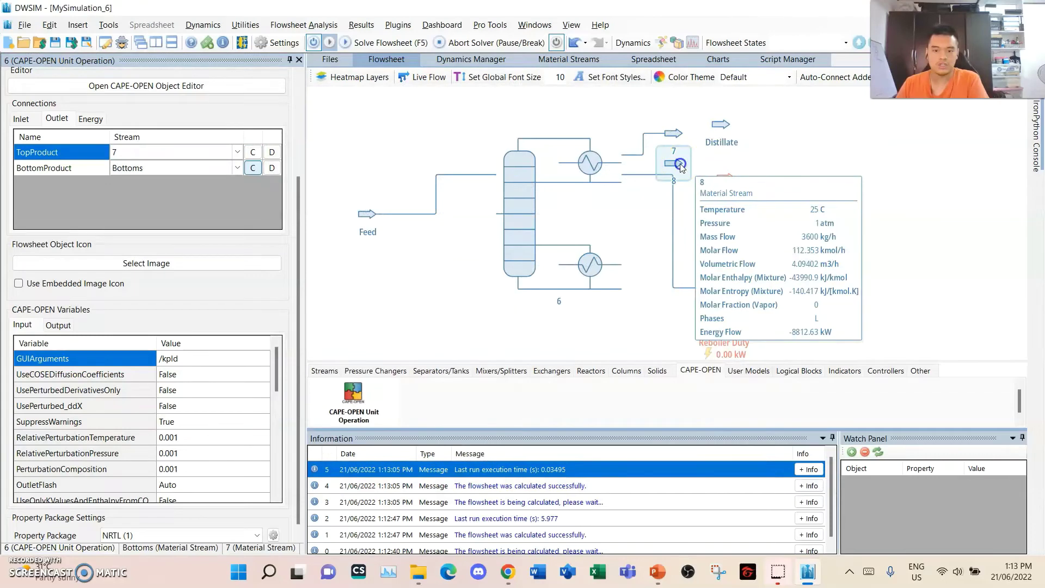
pyautogui.click(680, 165)
pyautogui.press('Delete')
pyautogui.press('Return')
# Step: Delete the unconnected Distillate stream and rename stream 7 to Distillate
pyautogui.click(728, 126)
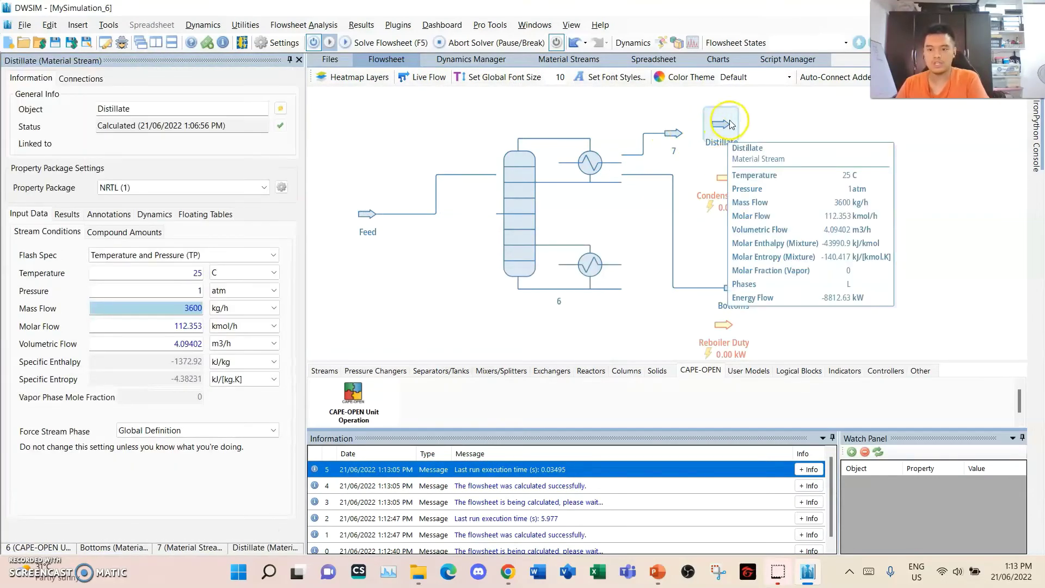
pyautogui.press('Delete')
pyautogui.press('Return')
pyautogui.click(675, 131)
pyautogui.click(164, 102)
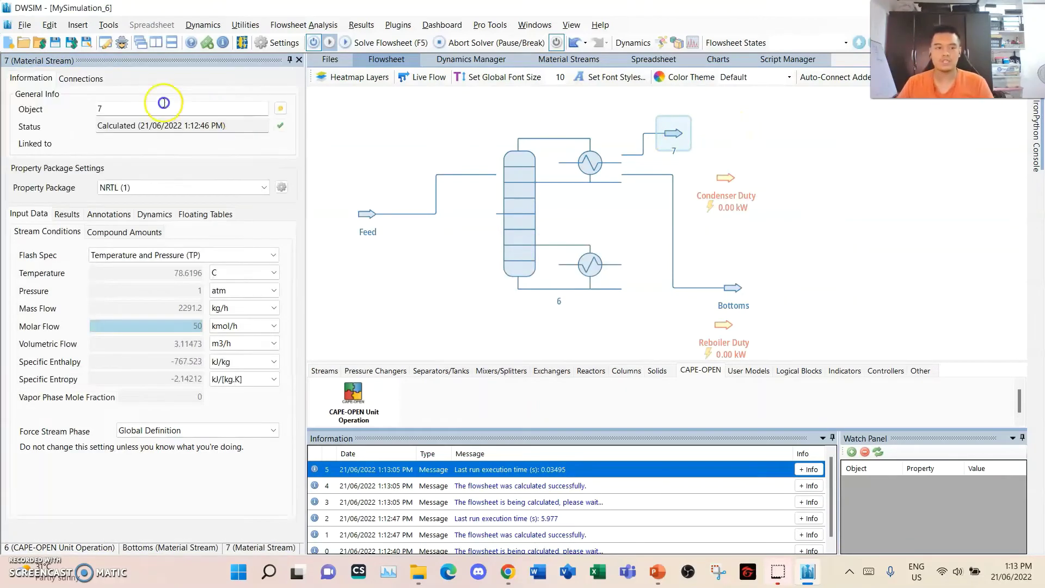
pyautogui.press('BackSpace')
pyautogui.write('Distillate')
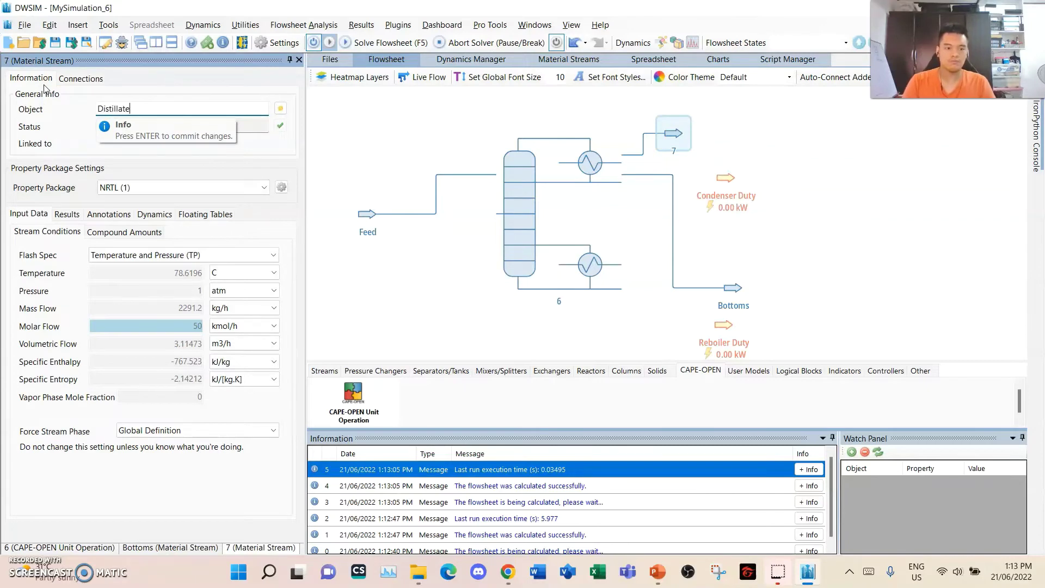
pyautogui.press('Return')
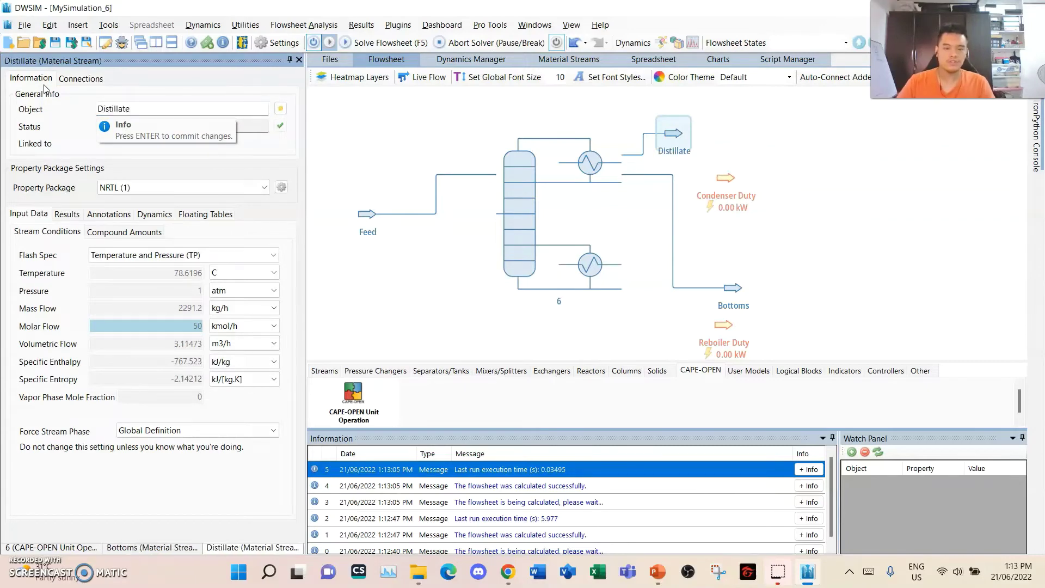
# Step: Reposition Condenser Duty, Bottoms and Reboiler Duty beside the column
pyautogui.moveTo(729, 181); pyautogui.dragTo(744, 159)
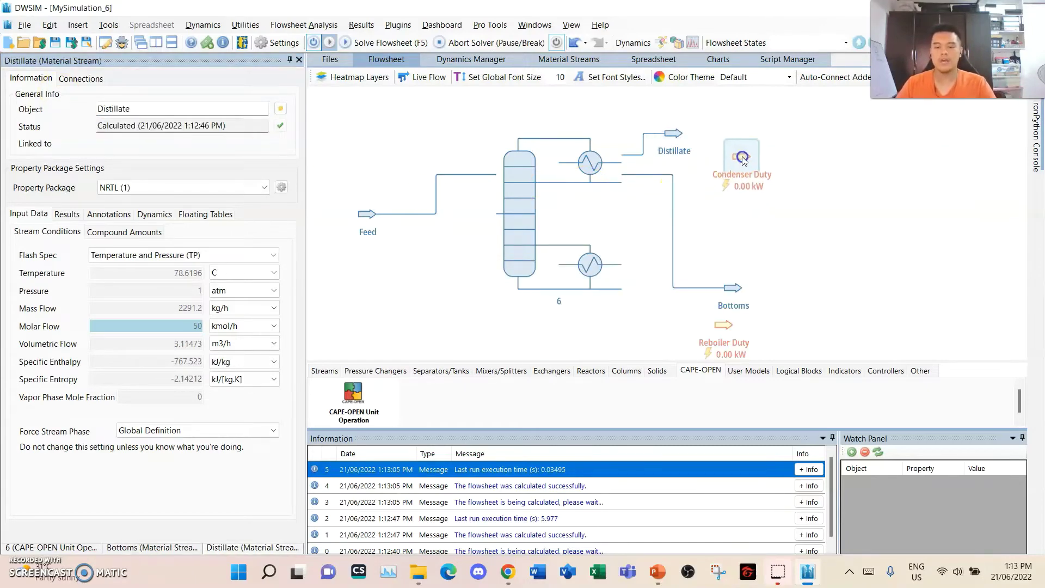
pyautogui.moveTo(733, 287); pyautogui.dragTo(683, 284)
pyautogui.moveTo(715, 327); pyautogui.dragTo(749, 287)
pyautogui.click(743, 163)
pyautogui.moveTo(742, 163); pyautogui.dragTo(746, 142)
pyautogui.click(554, 204)
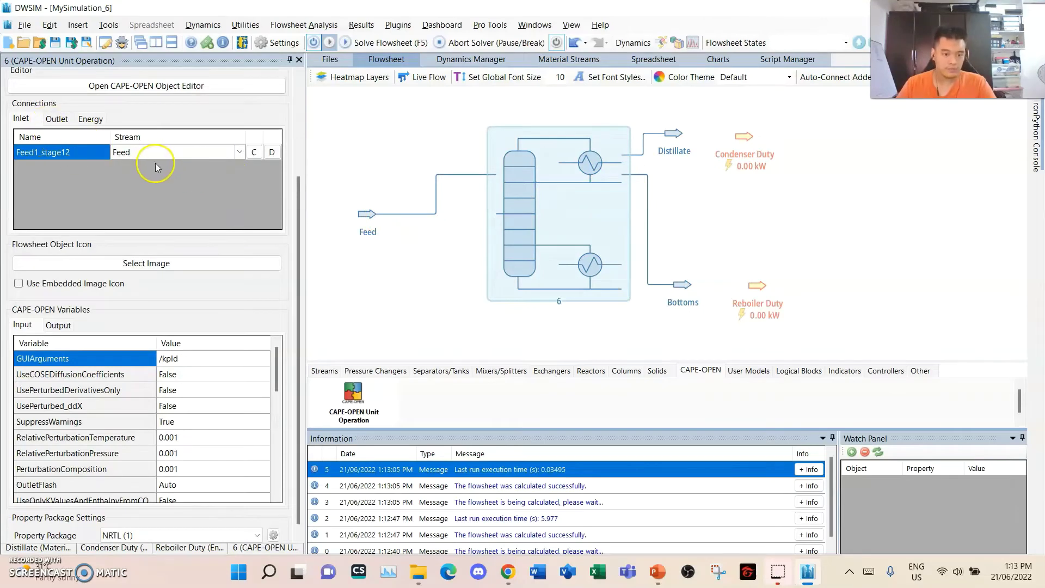
# Step: Attach Condenser Duty and Reboiler Duty to the column's heat duty ports and solve (1,620.26 / -1,802.35 kW)
pyautogui.click(56, 119)
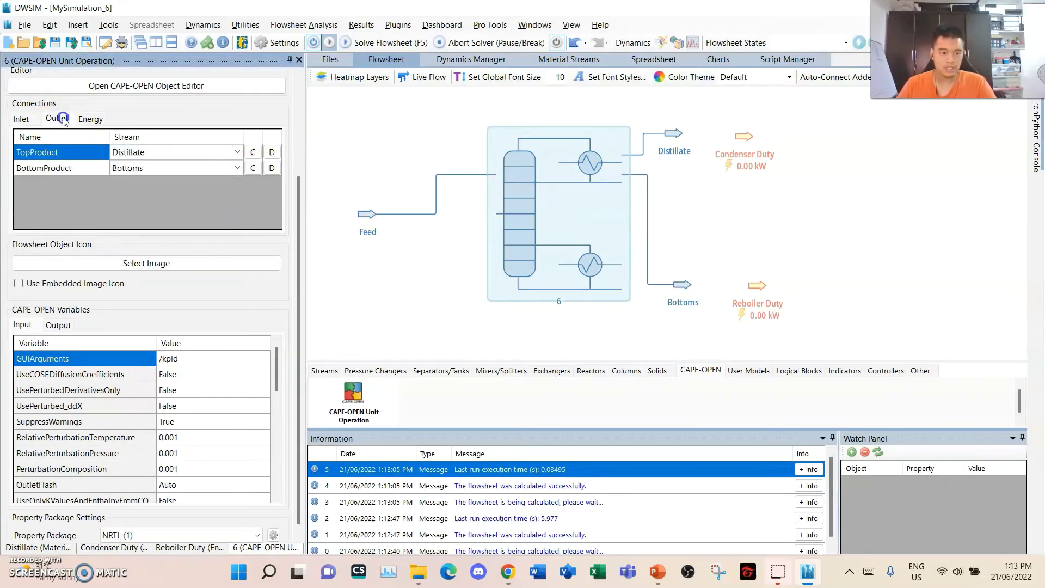
pyautogui.click(242, 164)
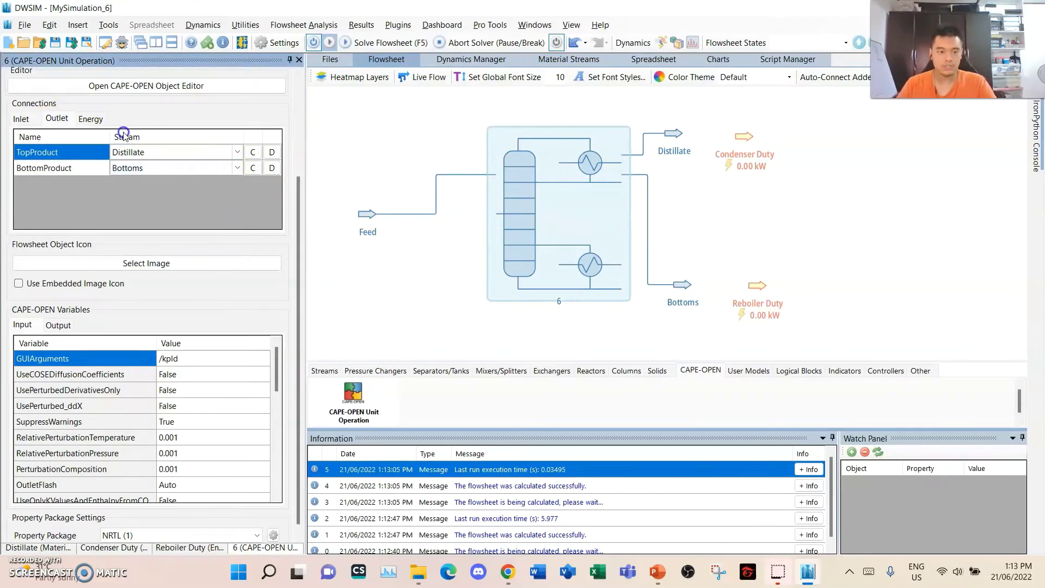
pyautogui.click(90, 118)
pyautogui.click(238, 157)
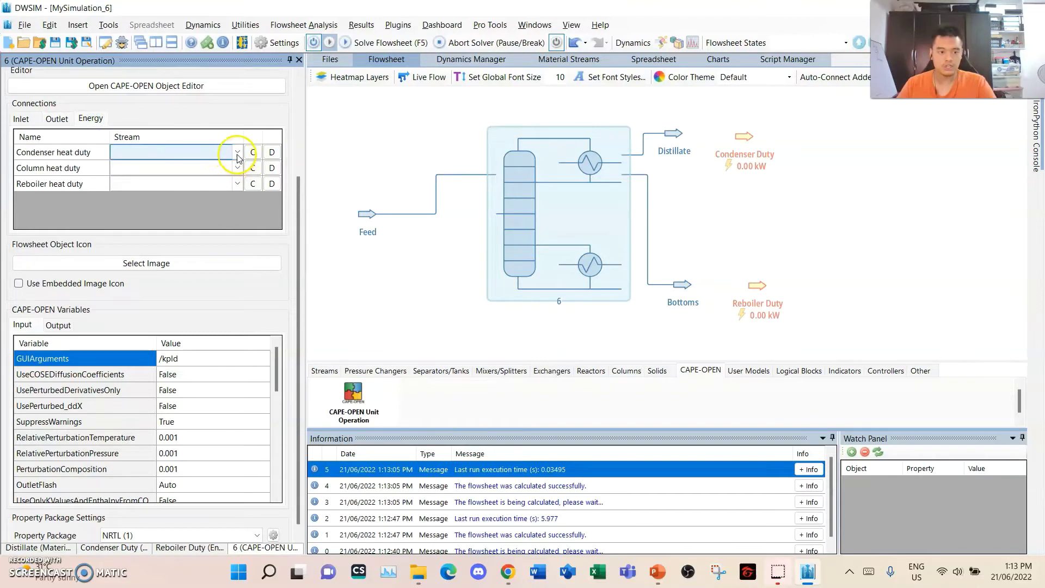
pyautogui.click(237, 155)
pyautogui.click(229, 164)
pyautogui.click(238, 188)
pyautogui.click(237, 184)
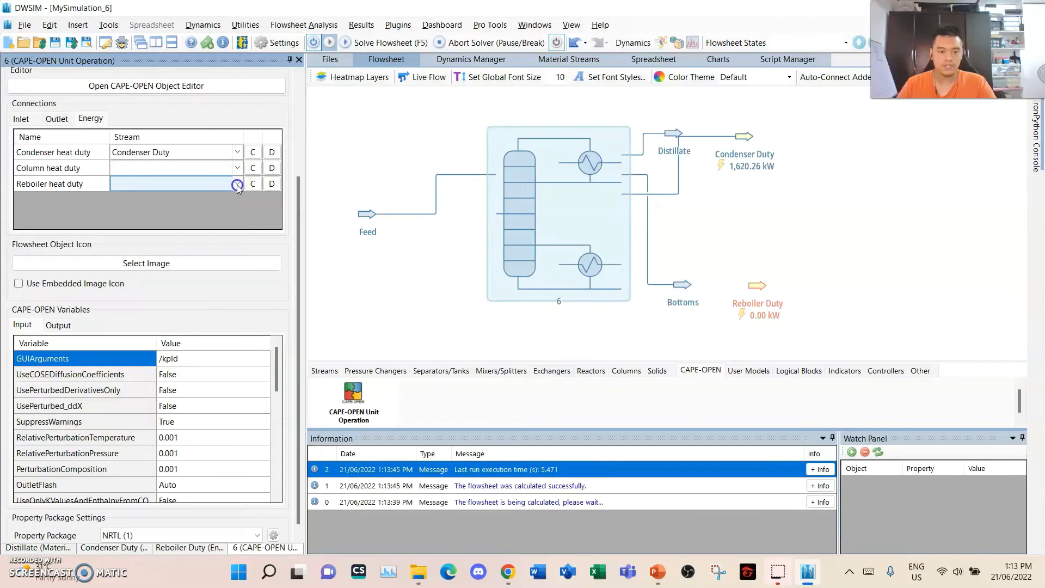
pyautogui.click(238, 185)
pyautogui.click(224, 209)
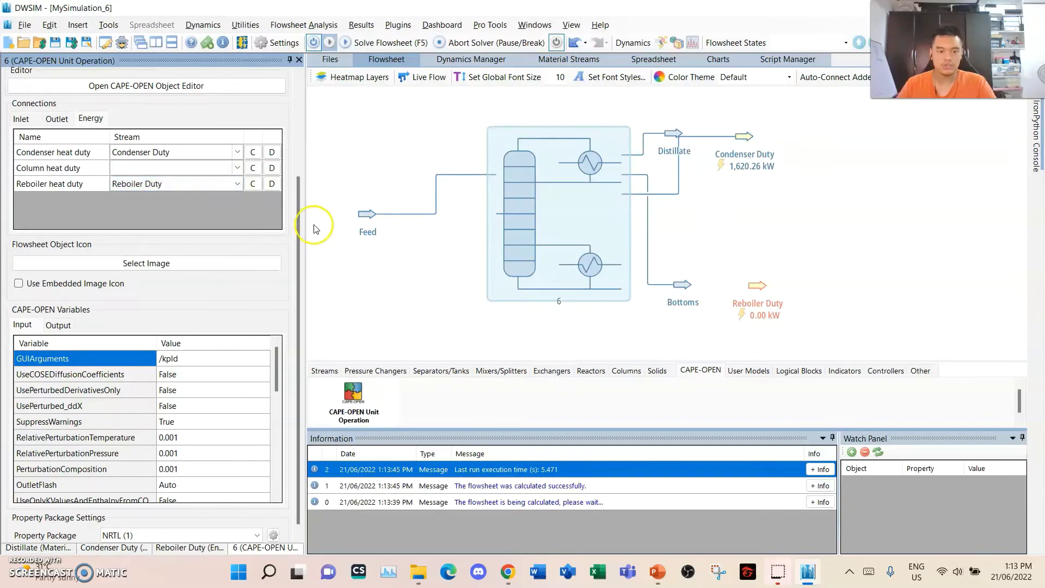
pyautogui.click(415, 283)
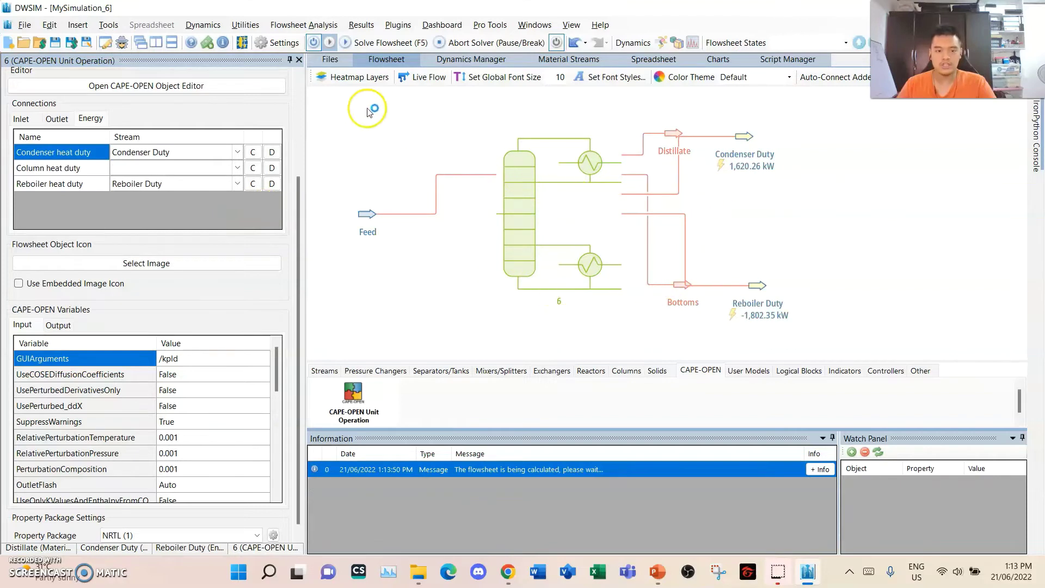
pyautogui.click(363, 44)
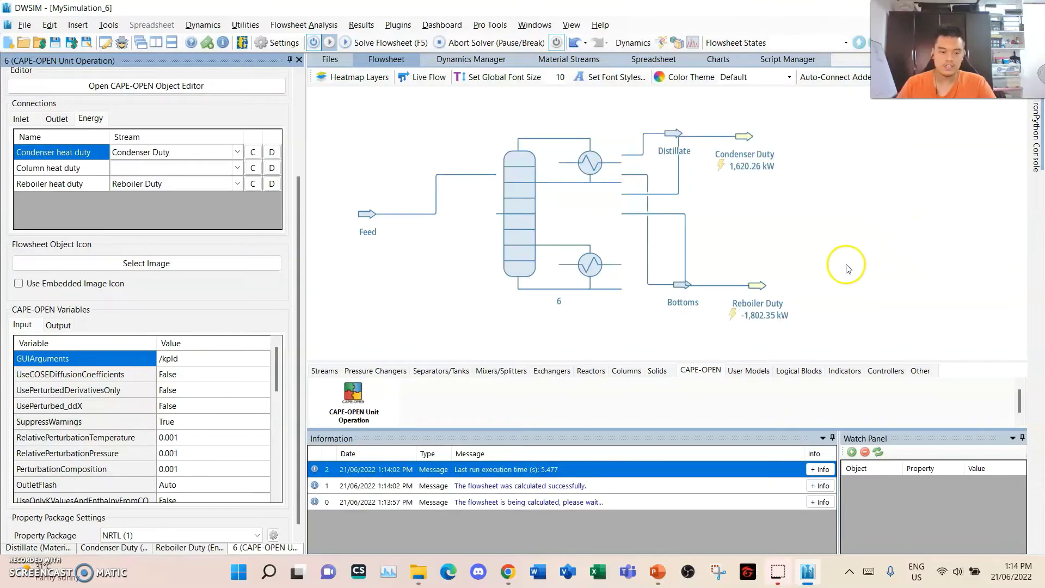
# Step: Drag the Condenser Duty and Reboiler Duty streams out to the right of the column
pyautogui.moveTo(745, 138); pyautogui.dragTo(817, 158)
pyautogui.moveTo(756, 286); pyautogui.dragTo(828, 247)
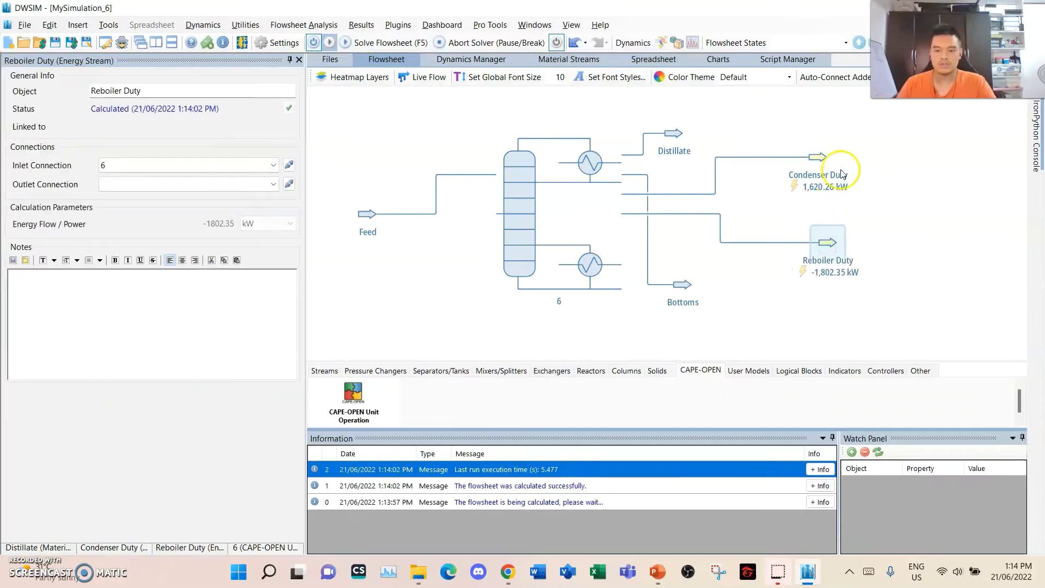
pyautogui.moveTo(828, 242); pyautogui.dragTo(807, 244)
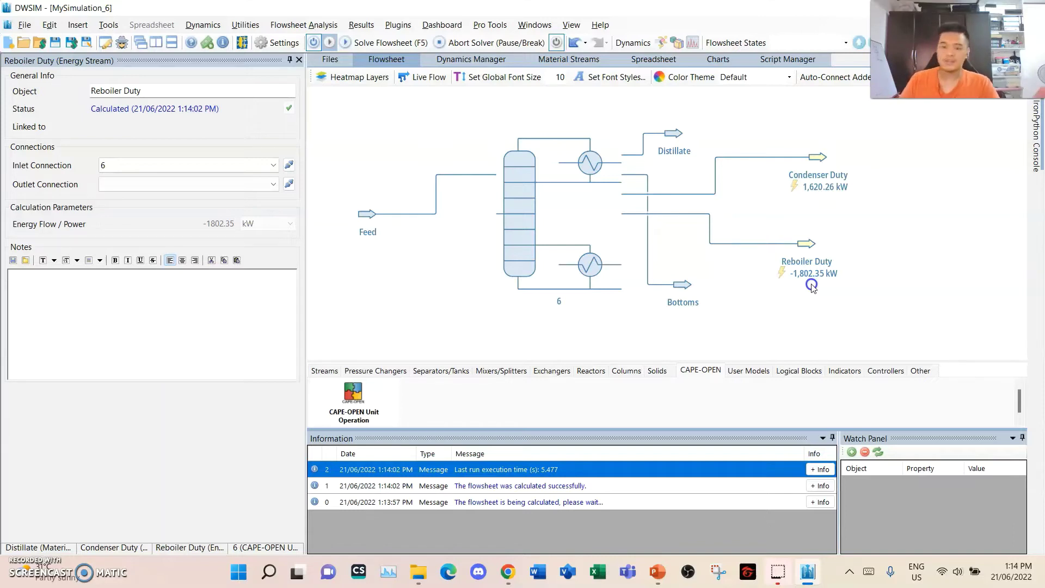
pyautogui.moveTo(806, 253)
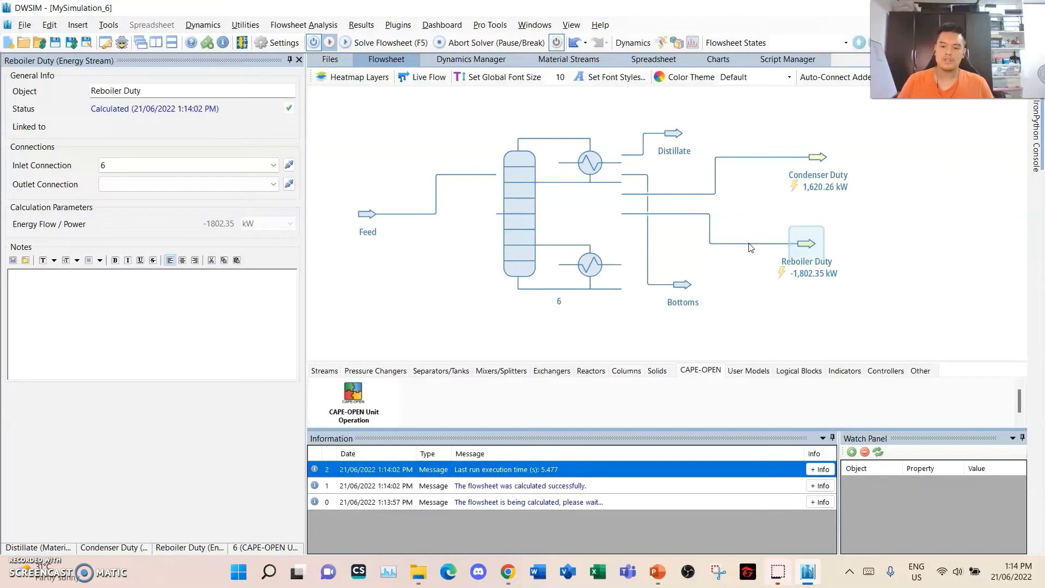
pyautogui.moveTo(818, 245); pyautogui.dragTo(825, 247)
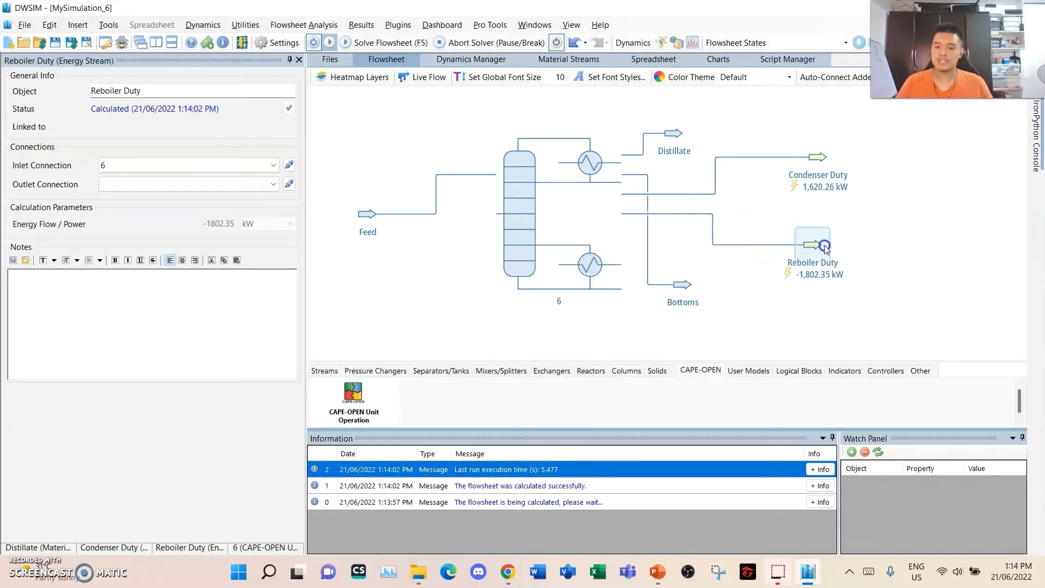
# Step: Check Reboiler Duty's -1802.35 kW value and view column 6's CAPE-OPEN unit details
pyautogui.click(811, 251)
pyautogui.click(810, 252)
pyautogui.click(810, 250)
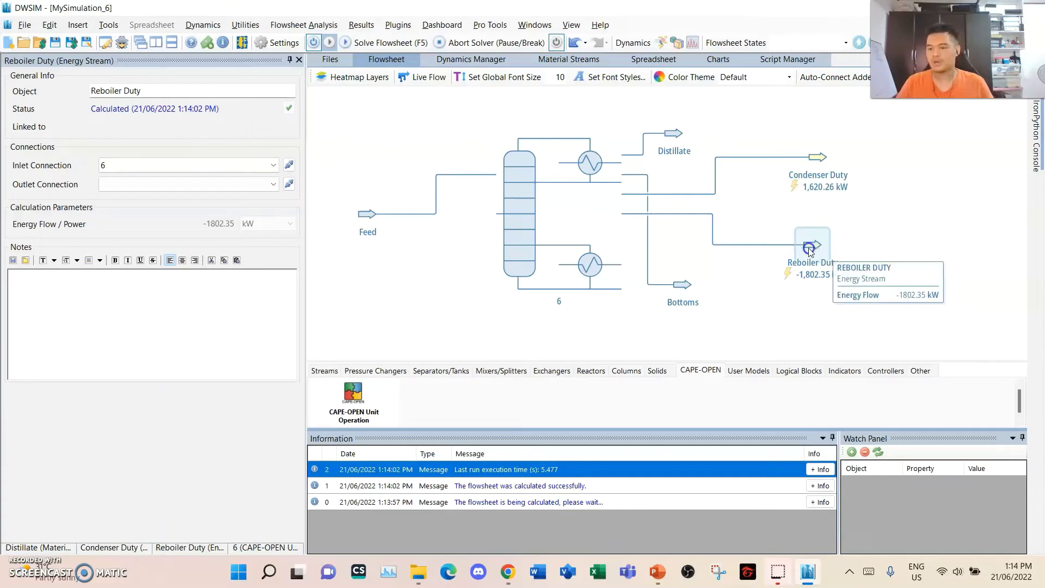
pyautogui.click(884, 264)
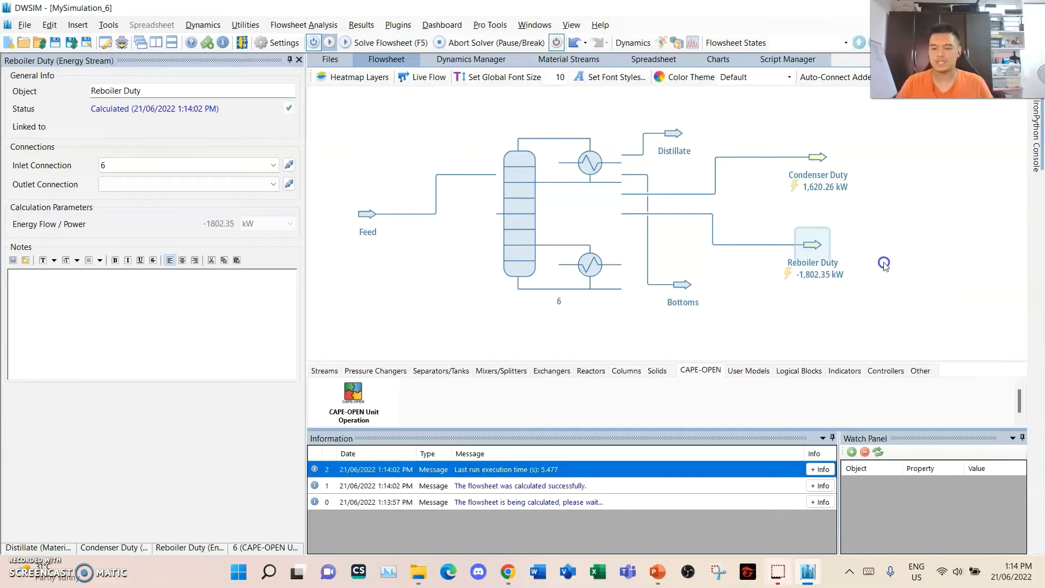
pyautogui.click(703, 244)
pyautogui.click(622, 267)
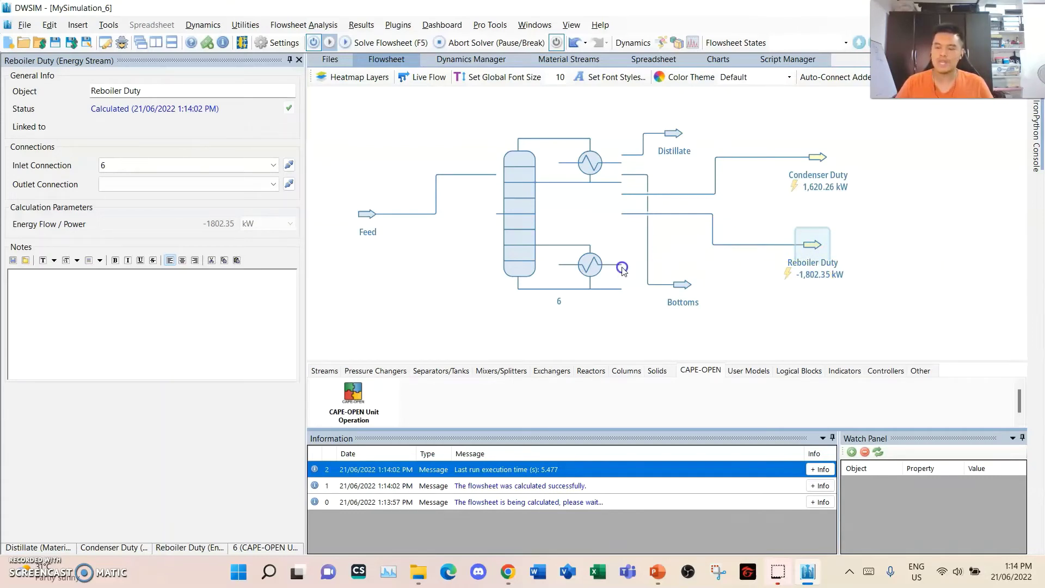
pyautogui.click(616, 265)
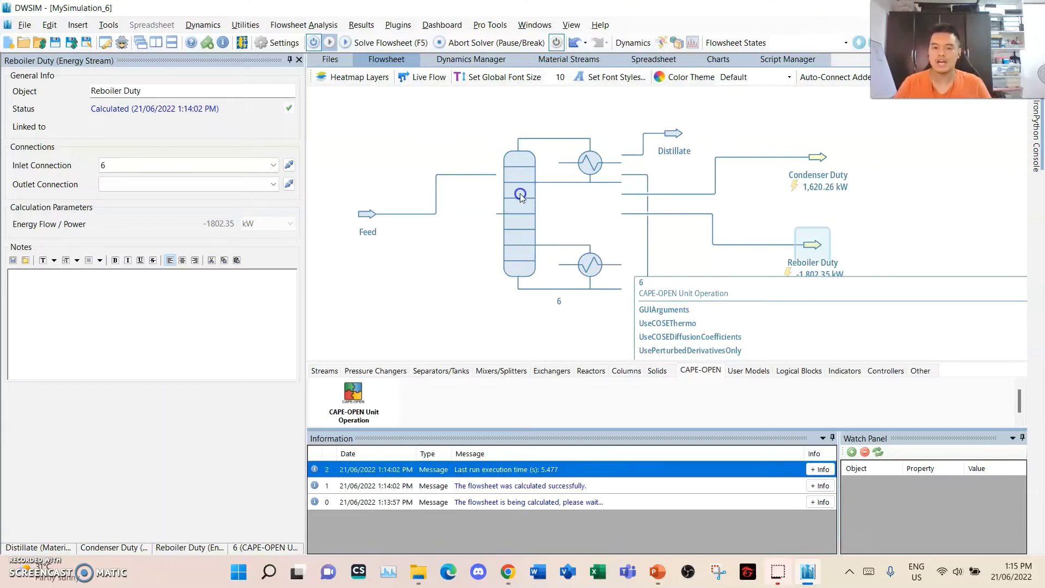
pyautogui.click(472, 239)
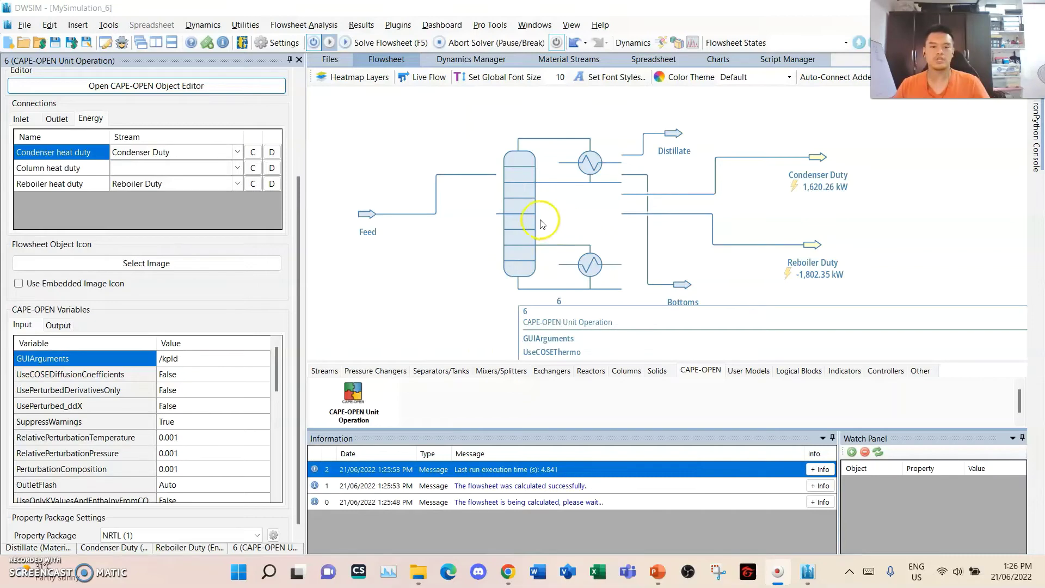
# Step: Open column 6's ChemSep FUG shortcut results, check Recovery in D and B, then bring up PowerPoint
pyautogui.click(520, 211)
pyautogui.click(168, 89)
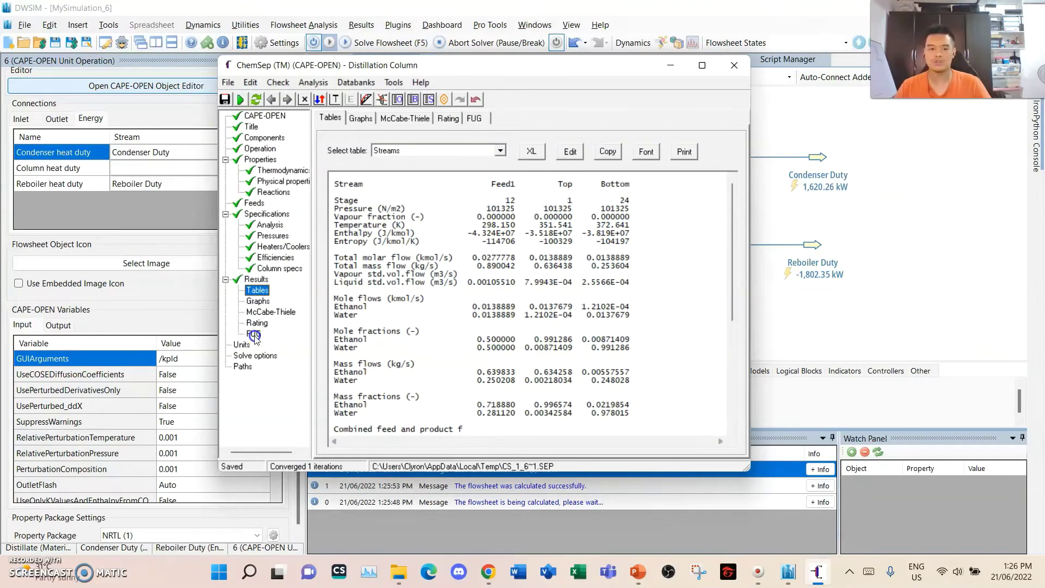
pyautogui.click(254, 334)
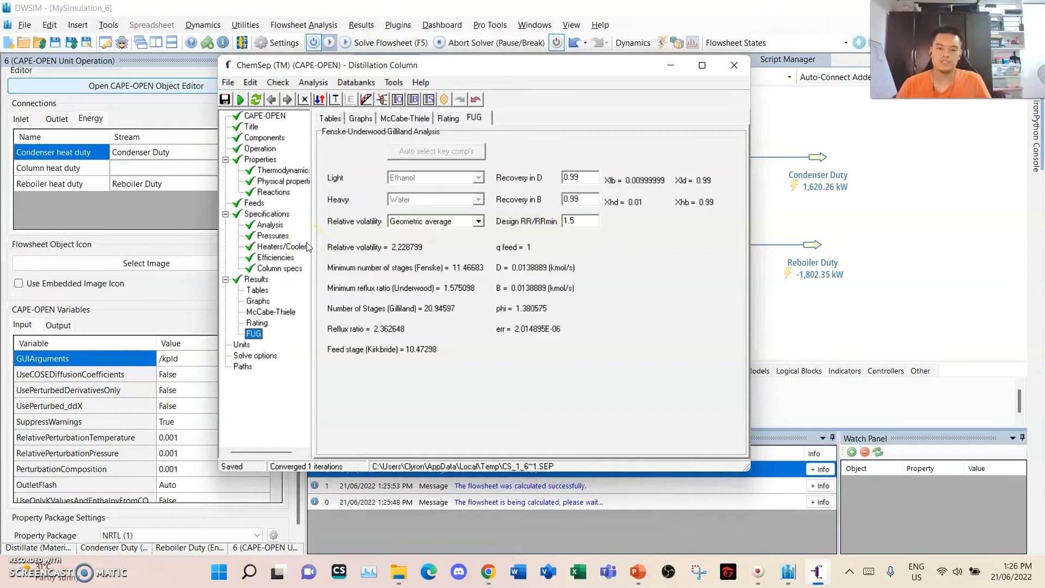
pyautogui.click(586, 175)
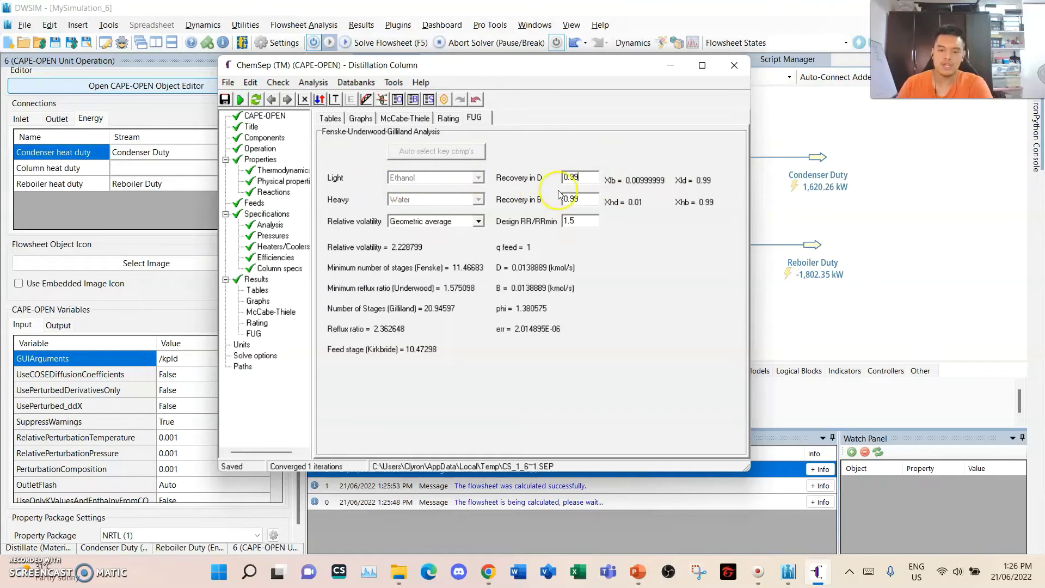
pyautogui.click(587, 179)
pyautogui.click(594, 207)
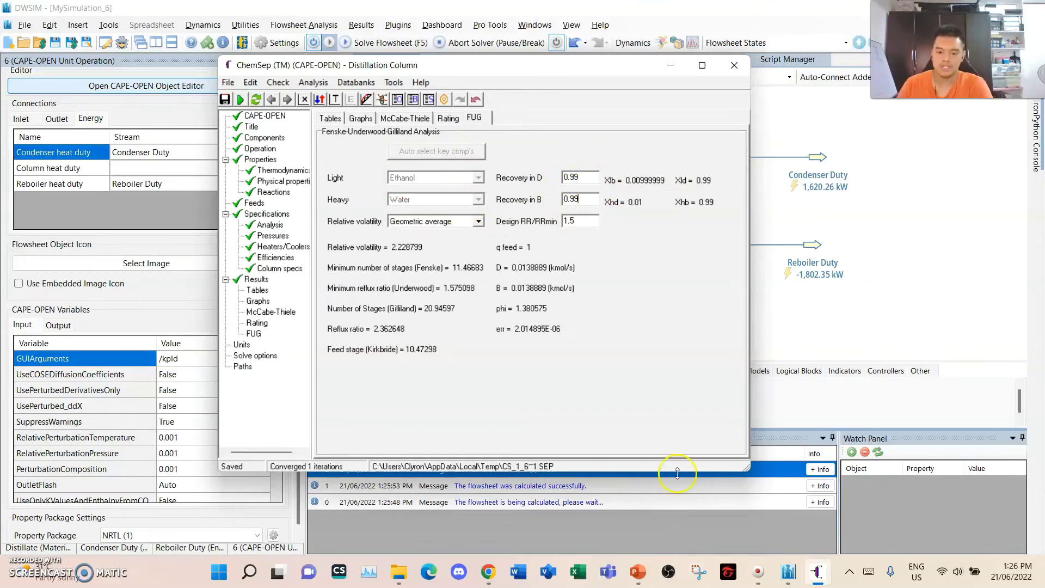
pyautogui.click(637, 572)
pyautogui.scroll(3, 109, 278)
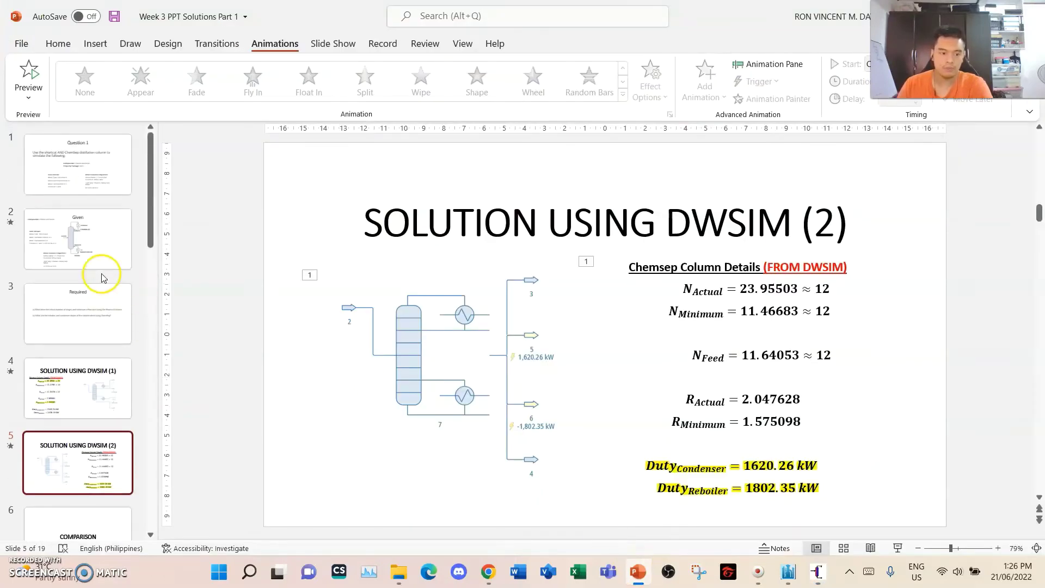
# Step: Compare the Given slide's specs, such as xB 0.01, against ChemSep's FUG results, ending in ChemSep
pyautogui.click(103, 269)
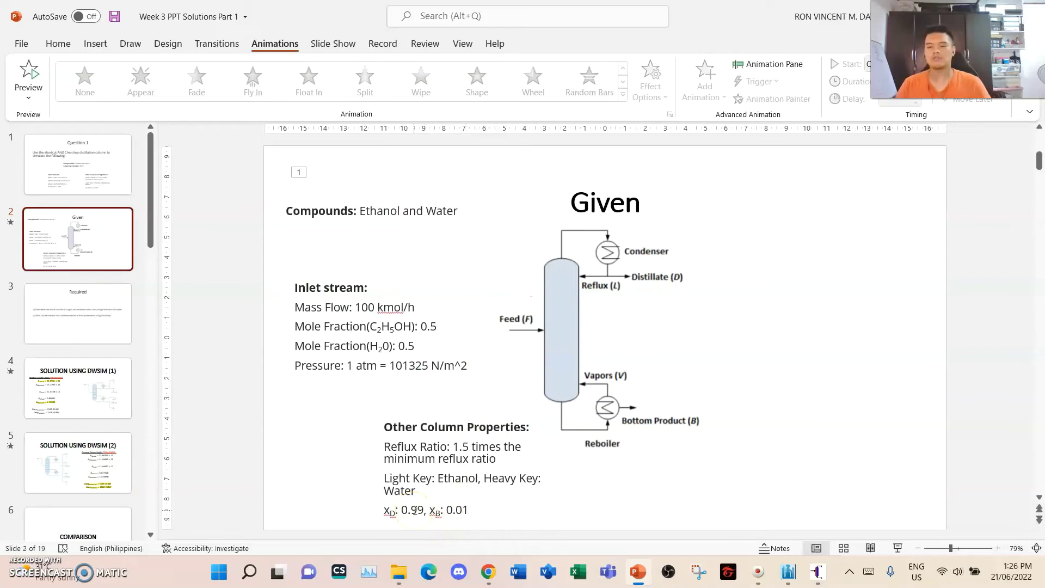
pyautogui.click(456, 511)
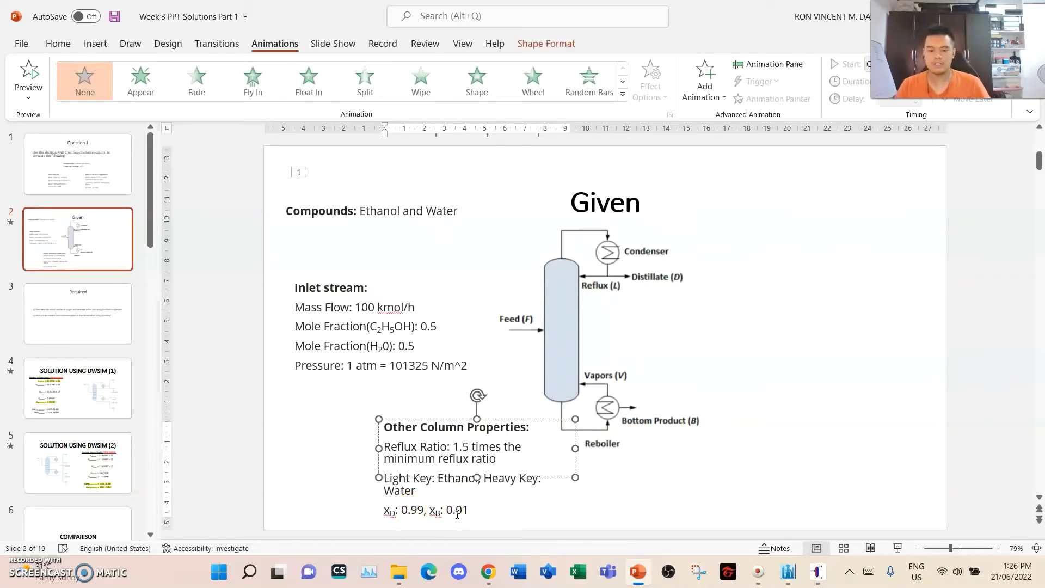
pyautogui.hotkey('alt', 'Tab')
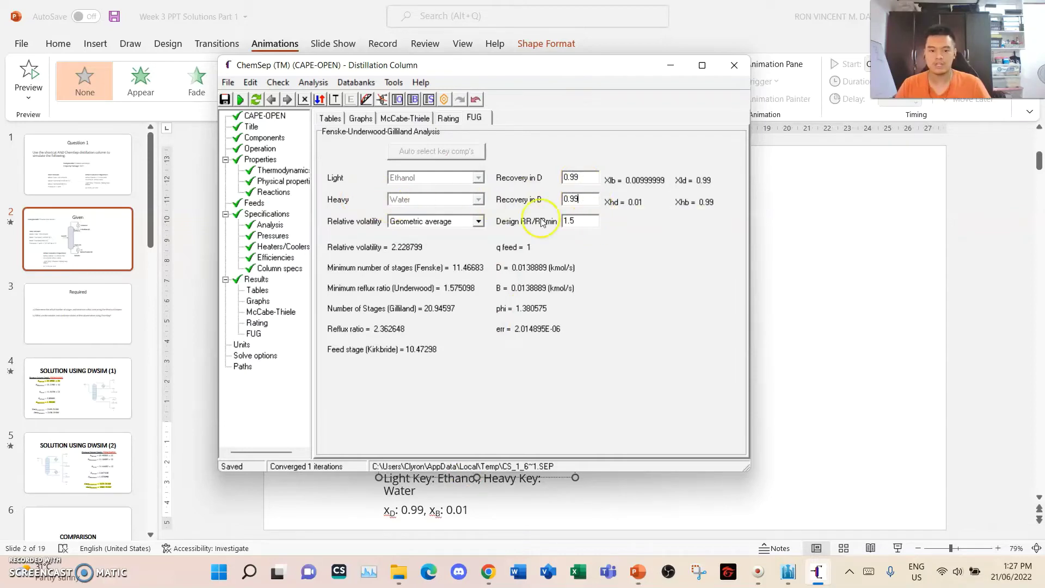
pyautogui.hotkey('alt', 'Tab')
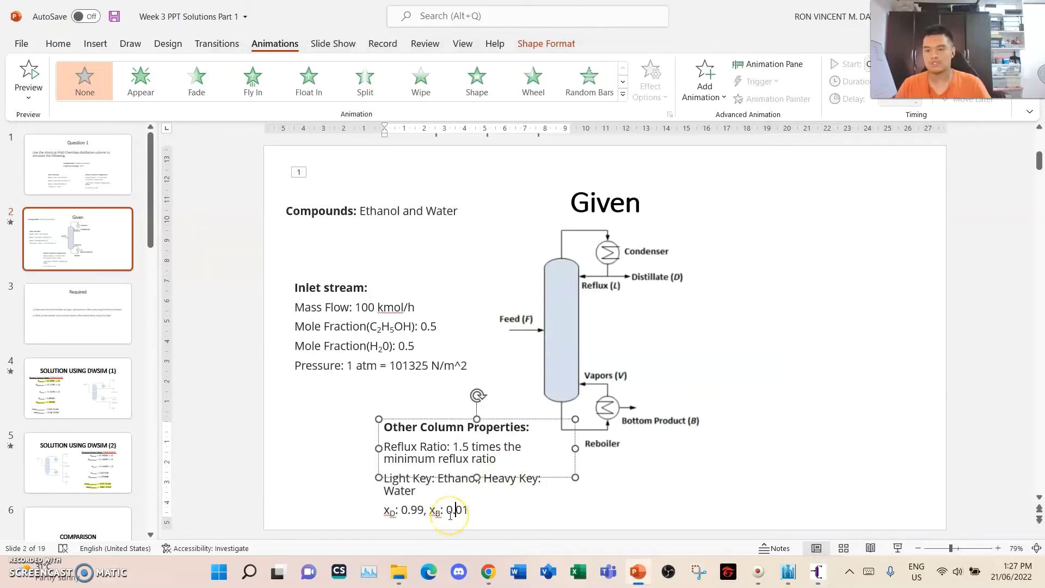
pyautogui.hotkey('alt', 'Tab')
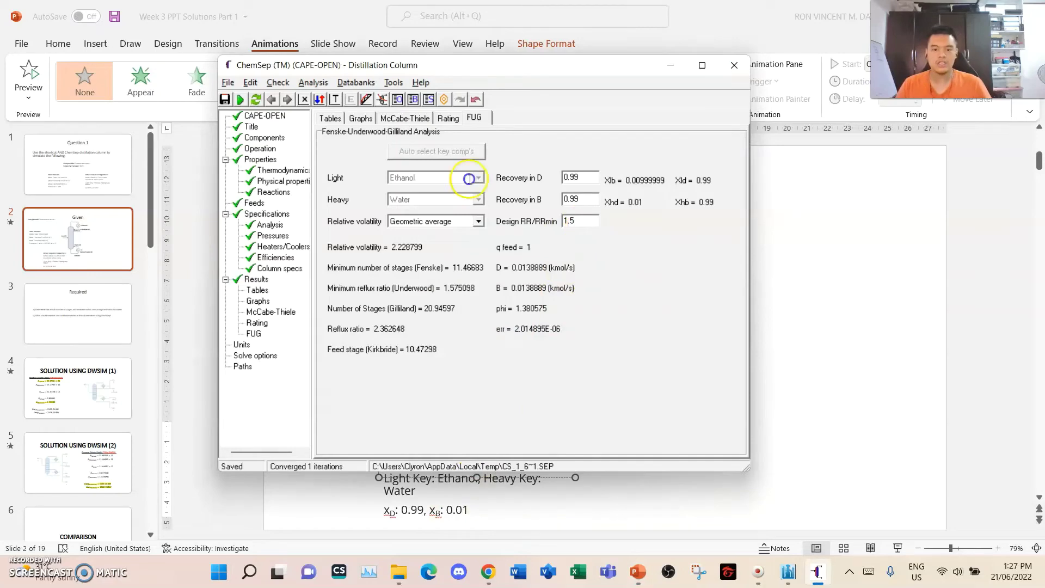
pyautogui.hotkey('alt', 'Tab')
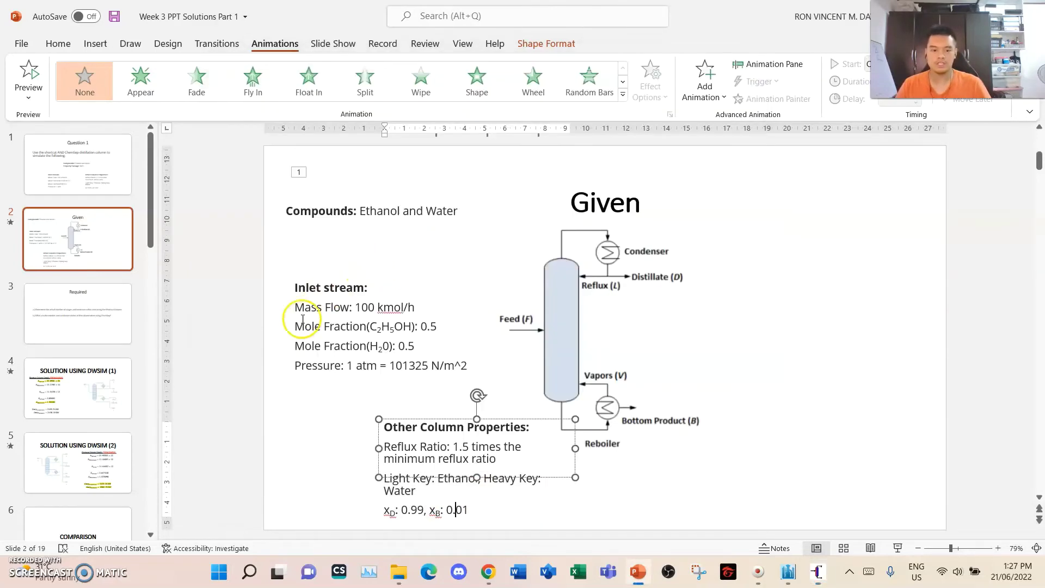
pyautogui.hotkey('alt', 'Tab')
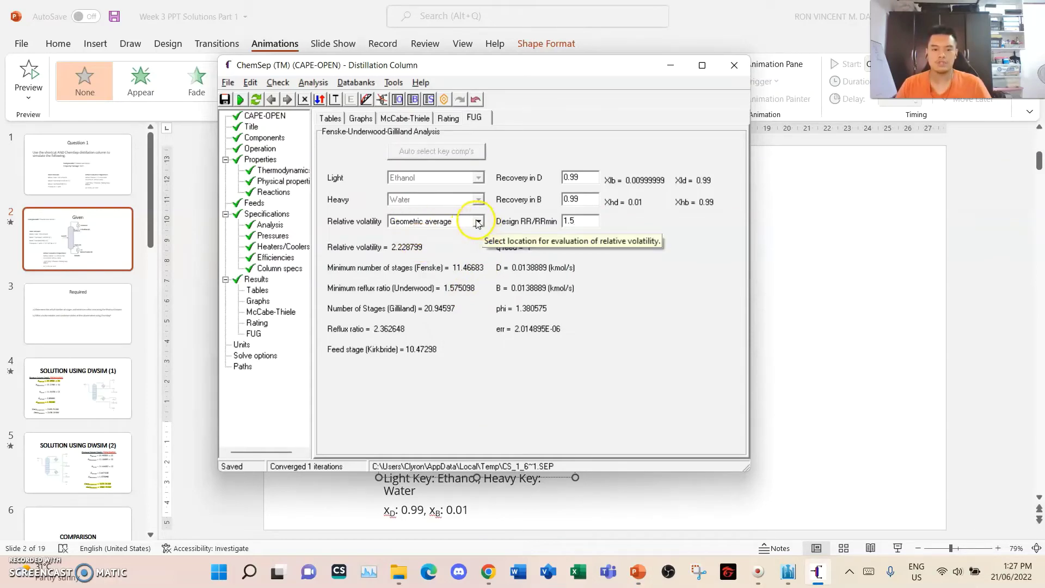
pyautogui.click(788, 572)
pyautogui.click(819, 574)
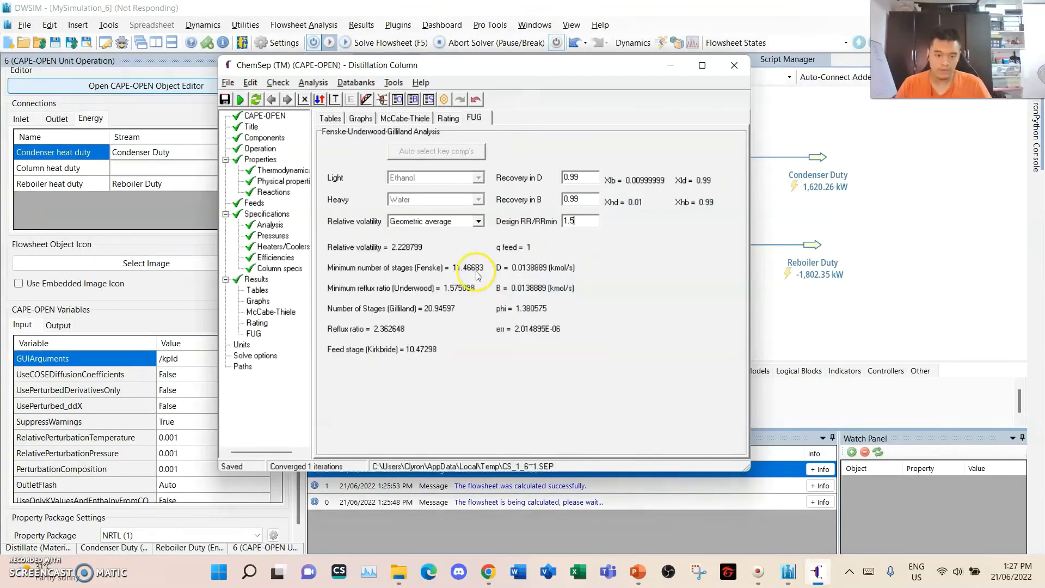